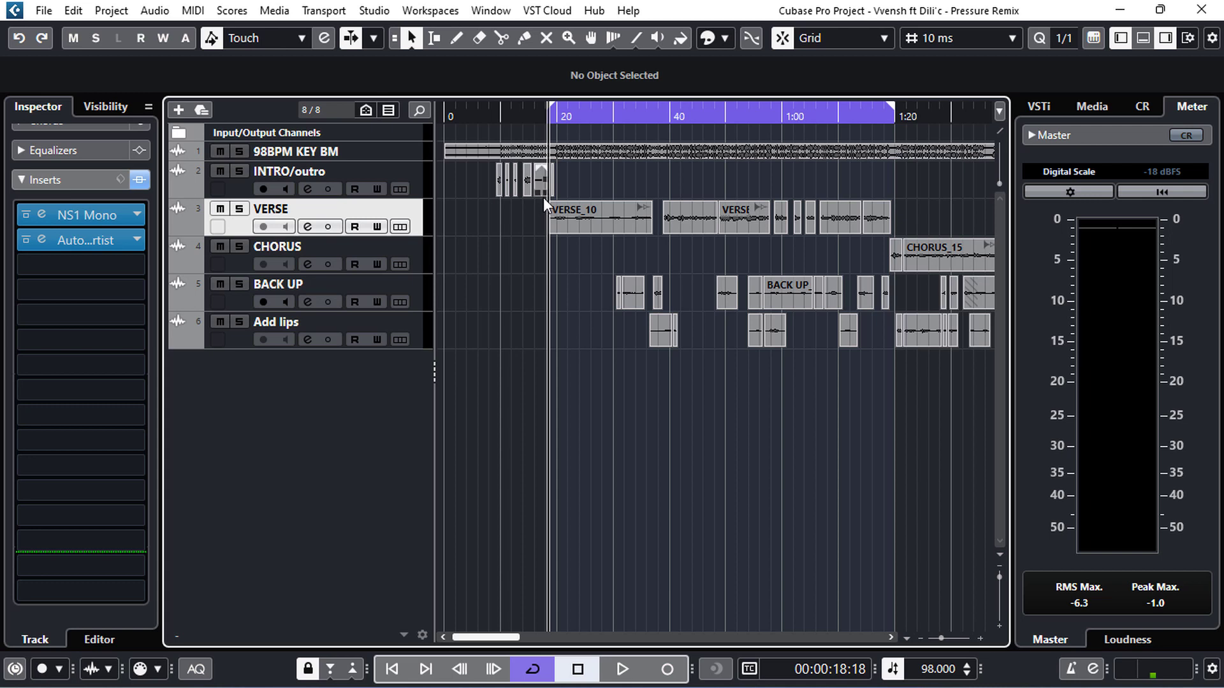
- Play the verse section, and inspect the settings of the NS1 Mono and Auto-Tune Artist inserts on the VERSE track
key("space")
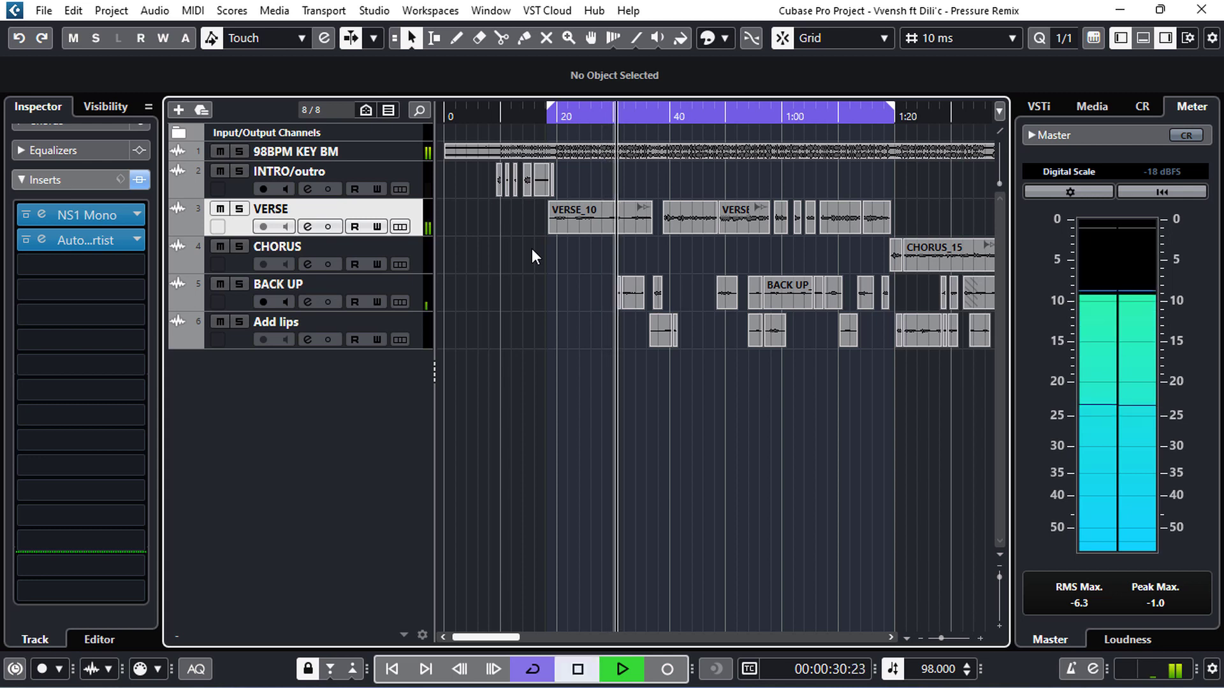
key("space")
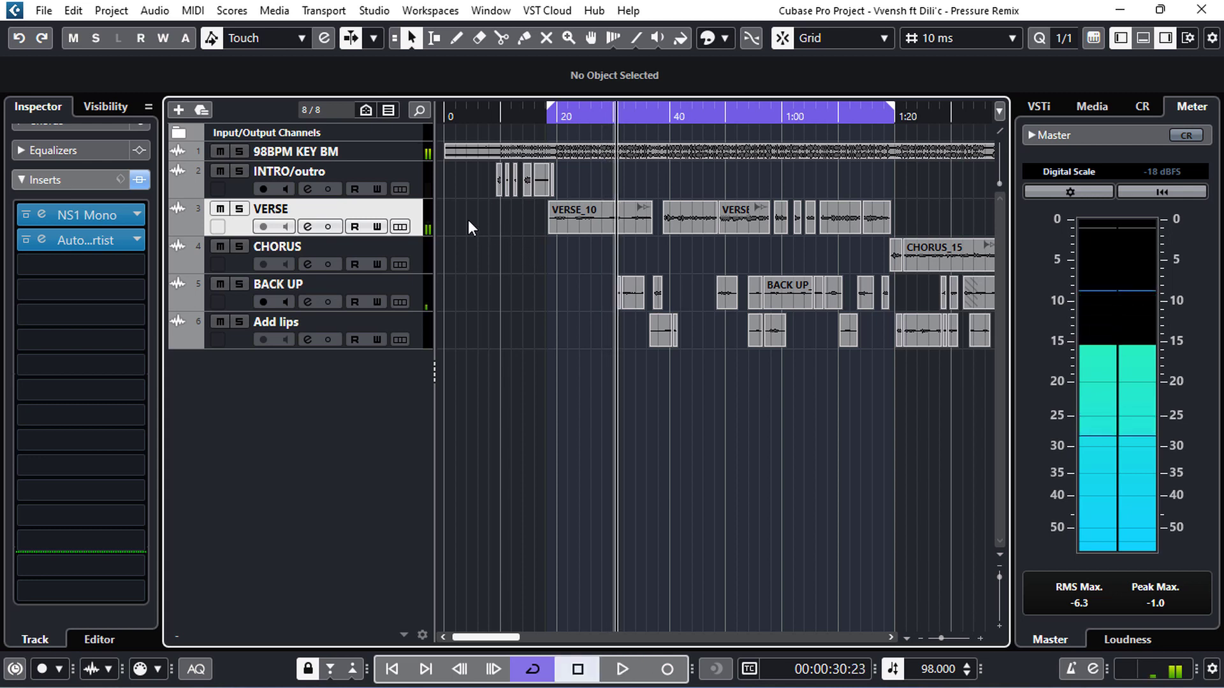
left_click(42, 211)
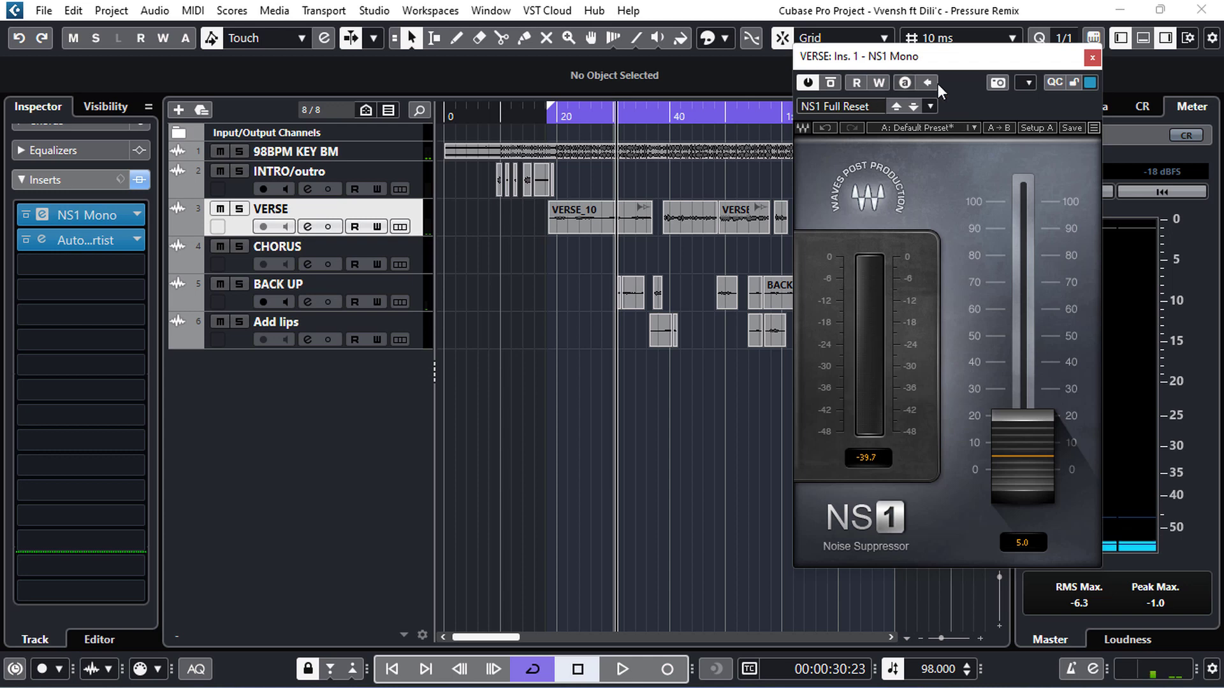
left_click(1093, 58)
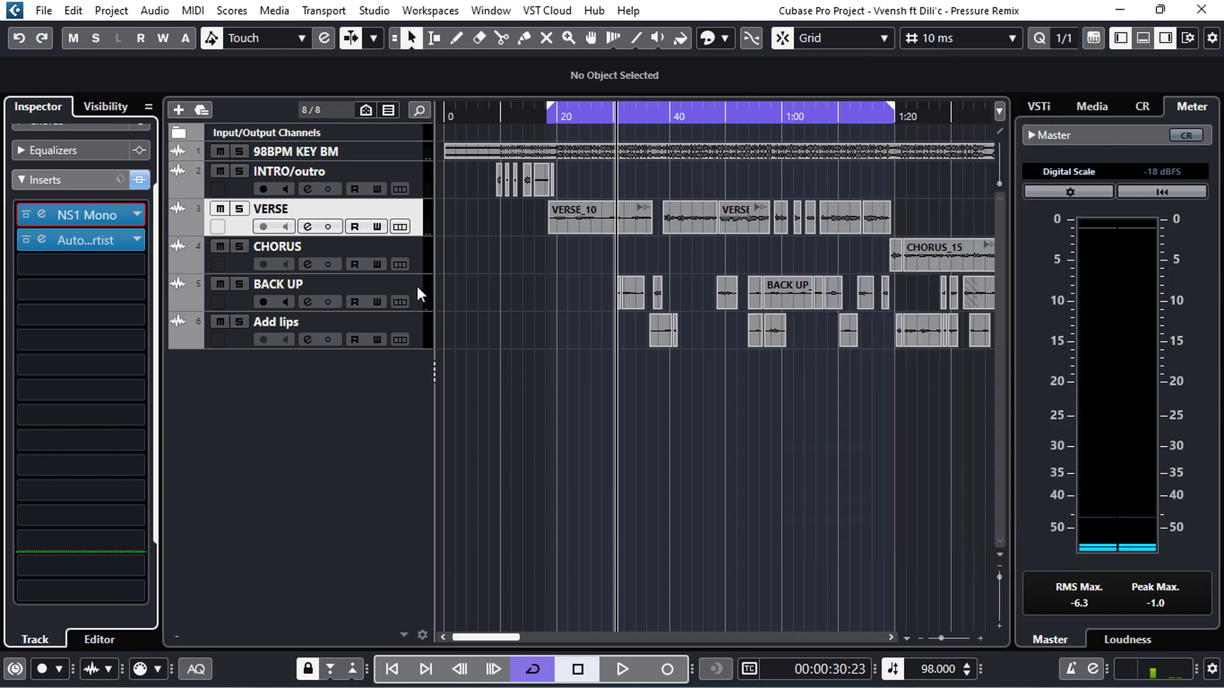
left_click(42, 240)
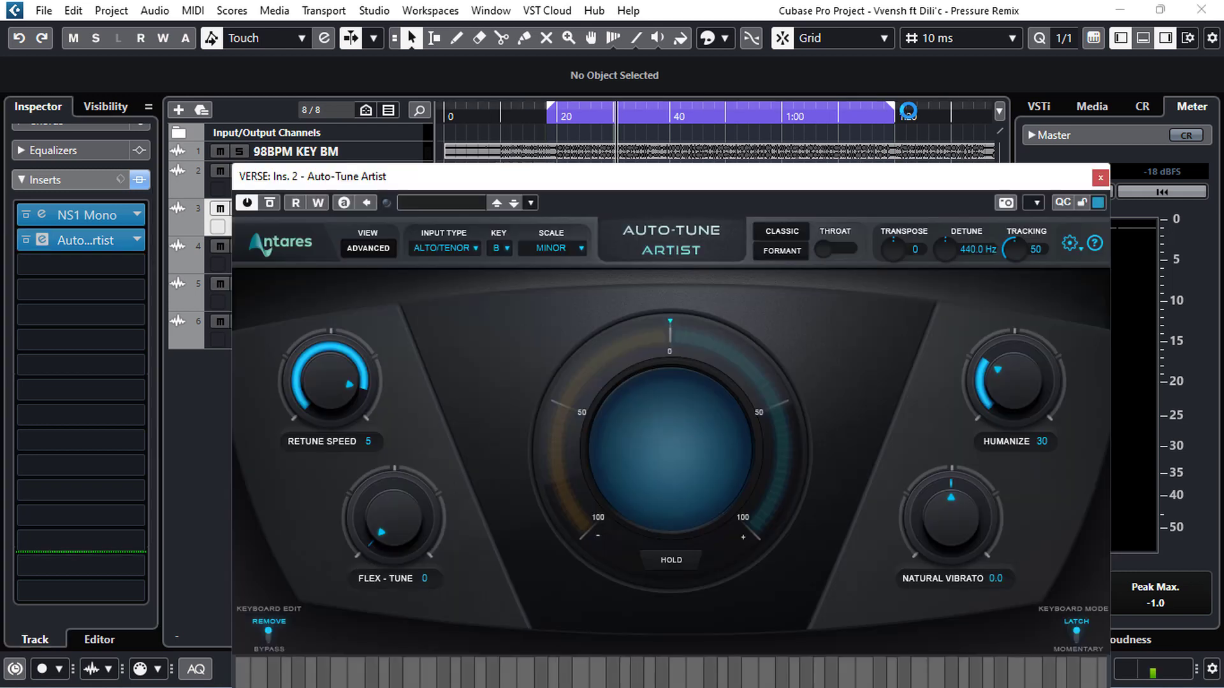
left_click(1098, 176)
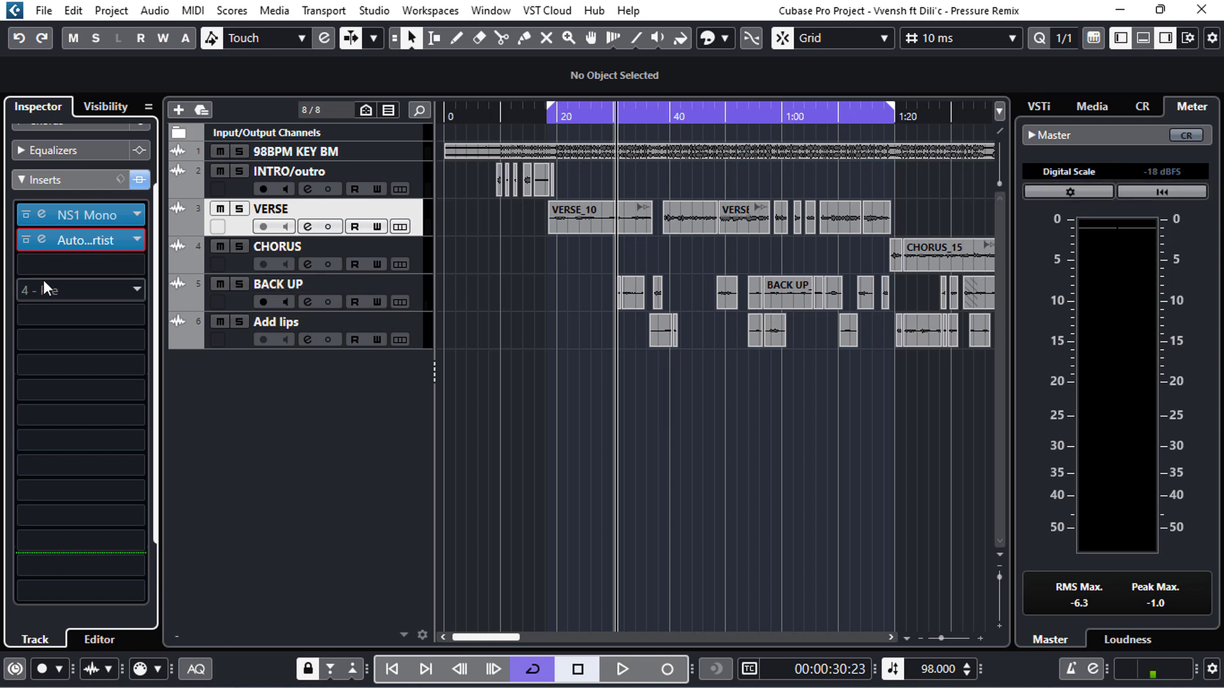
- Insert FabFilter Pro-Q 3 in the third insert slot of the VERSE track, and reposition its window higher
left_click(71, 263)
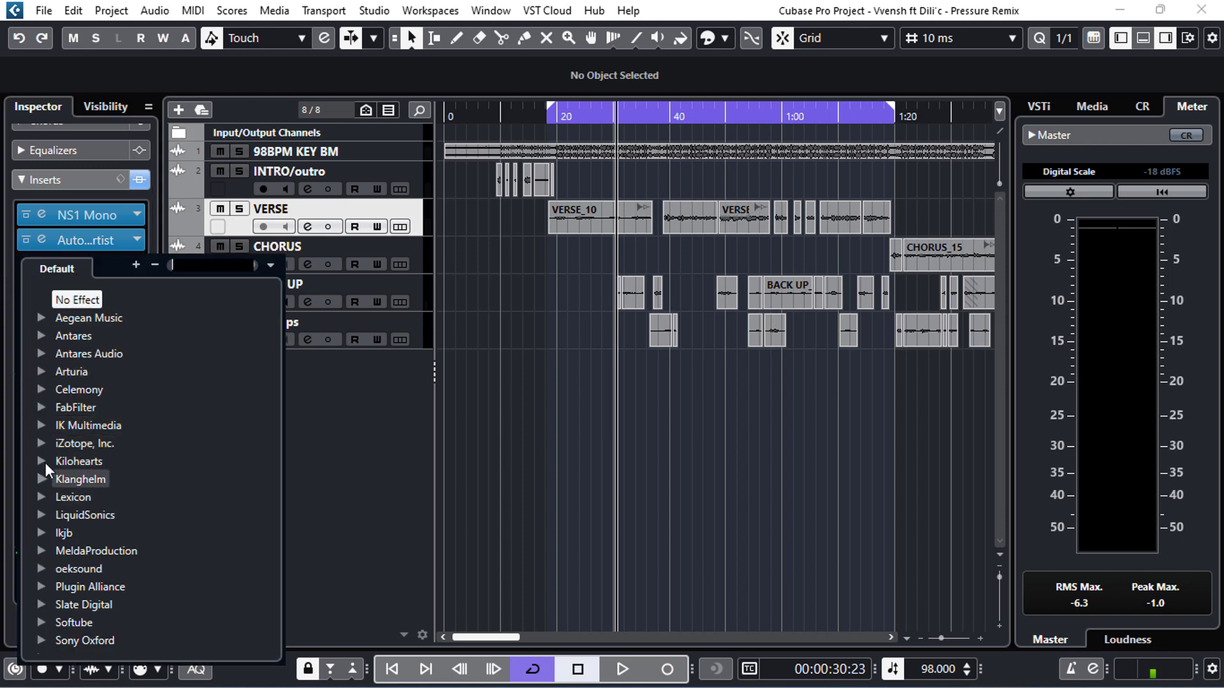
left_click(40, 406)
scroll(108, 505, "down", 9)
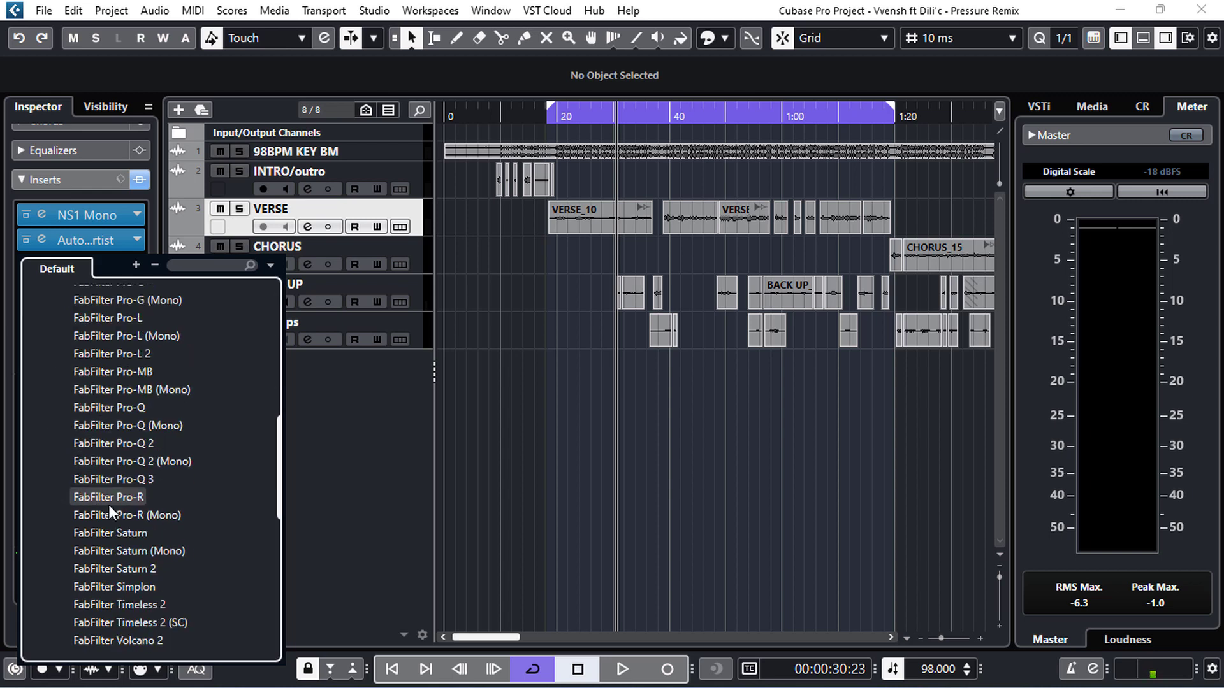
scroll(108, 505, "down", 2)
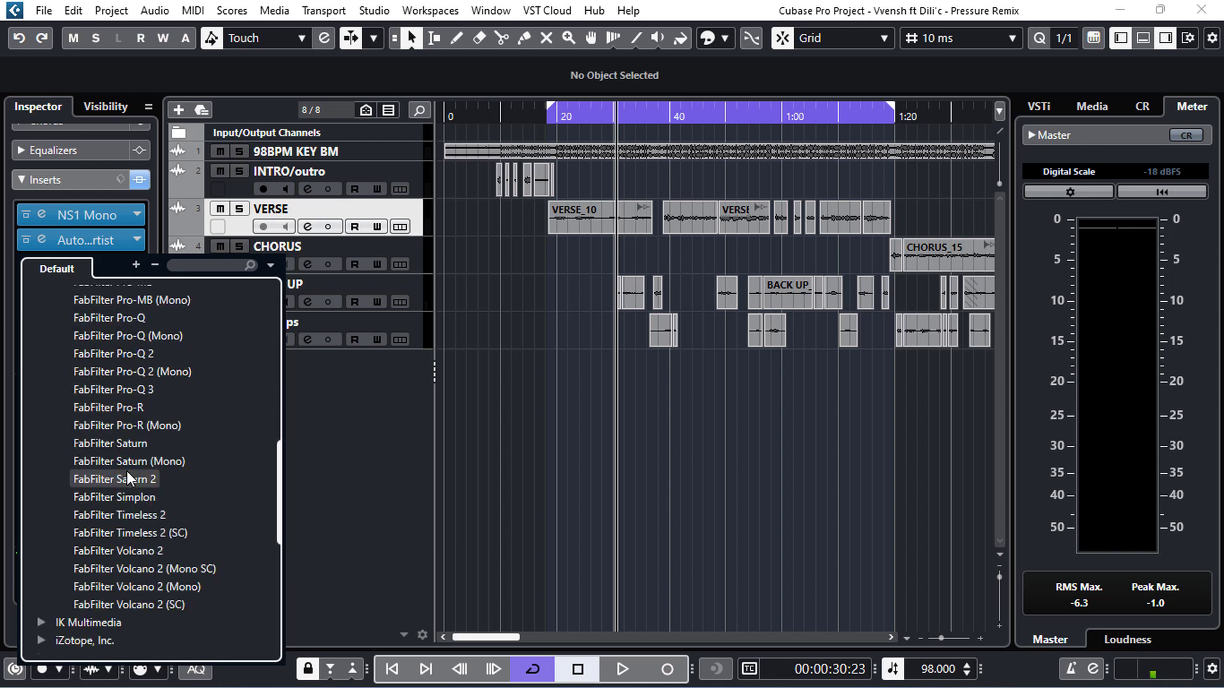
left_click(119, 391)
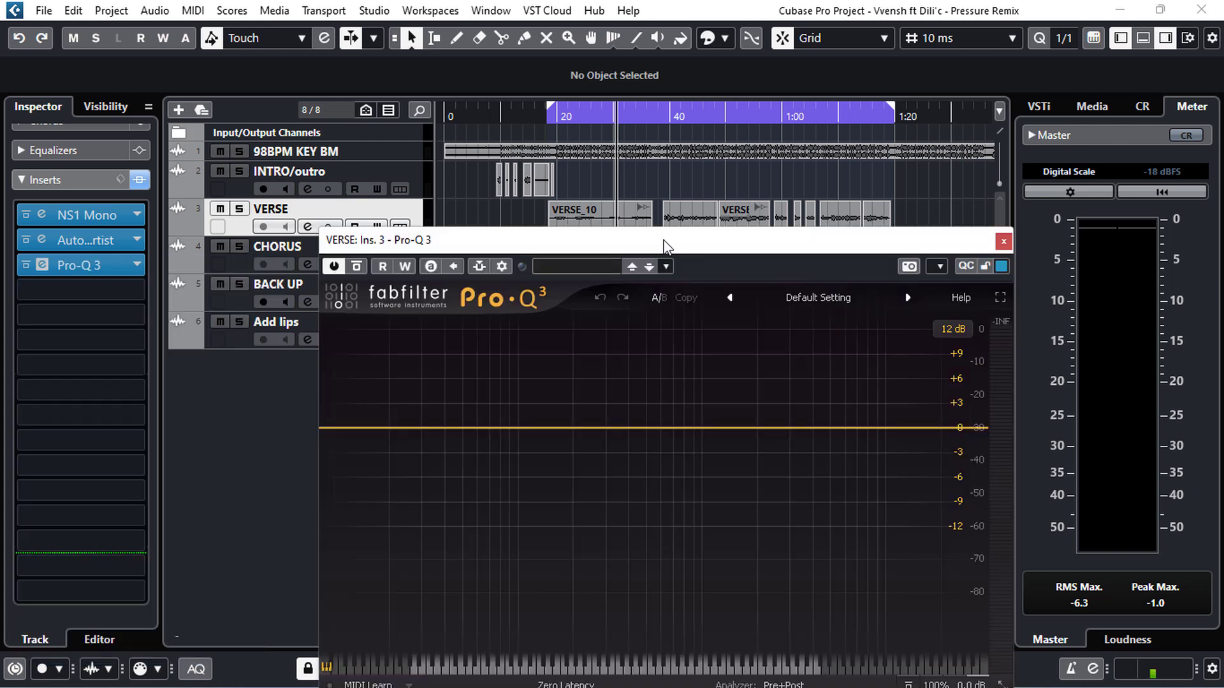
left_click_drag(662, 245, 658, 210)
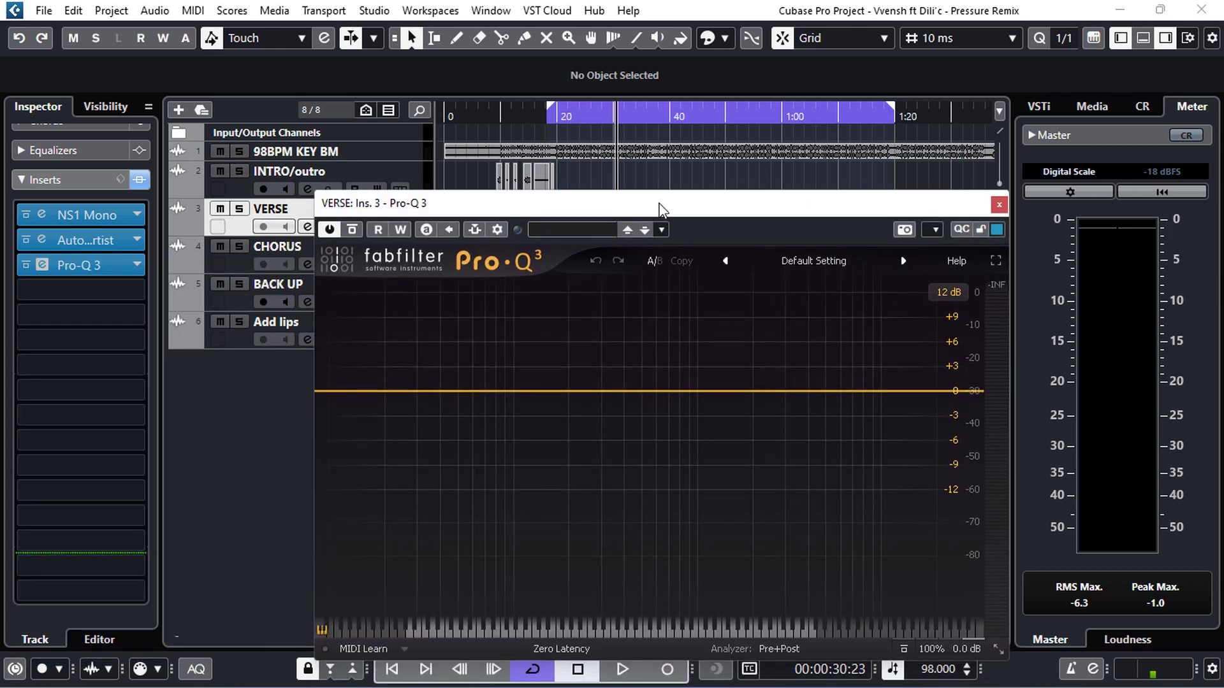
- Play the start of the verse twice, and examine the vocal's frequency spectrum in Pro-Q 3
left_click(553, 118)
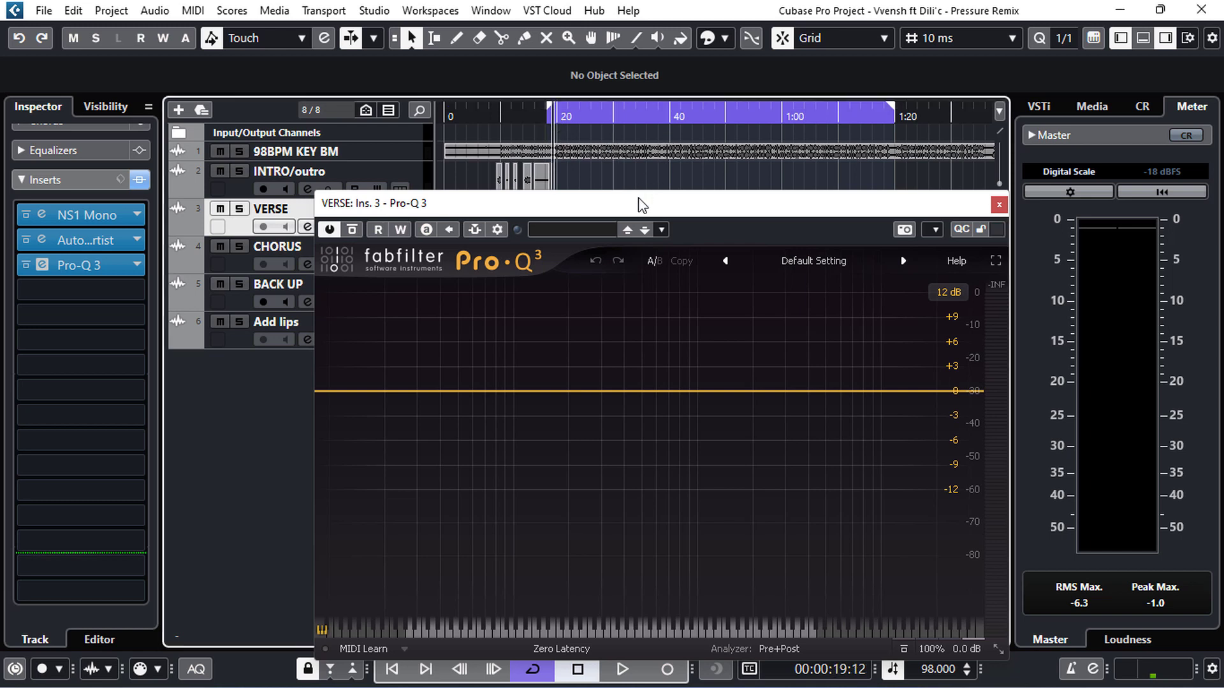
left_click_drag(649, 193, 664, 165)
key("space")
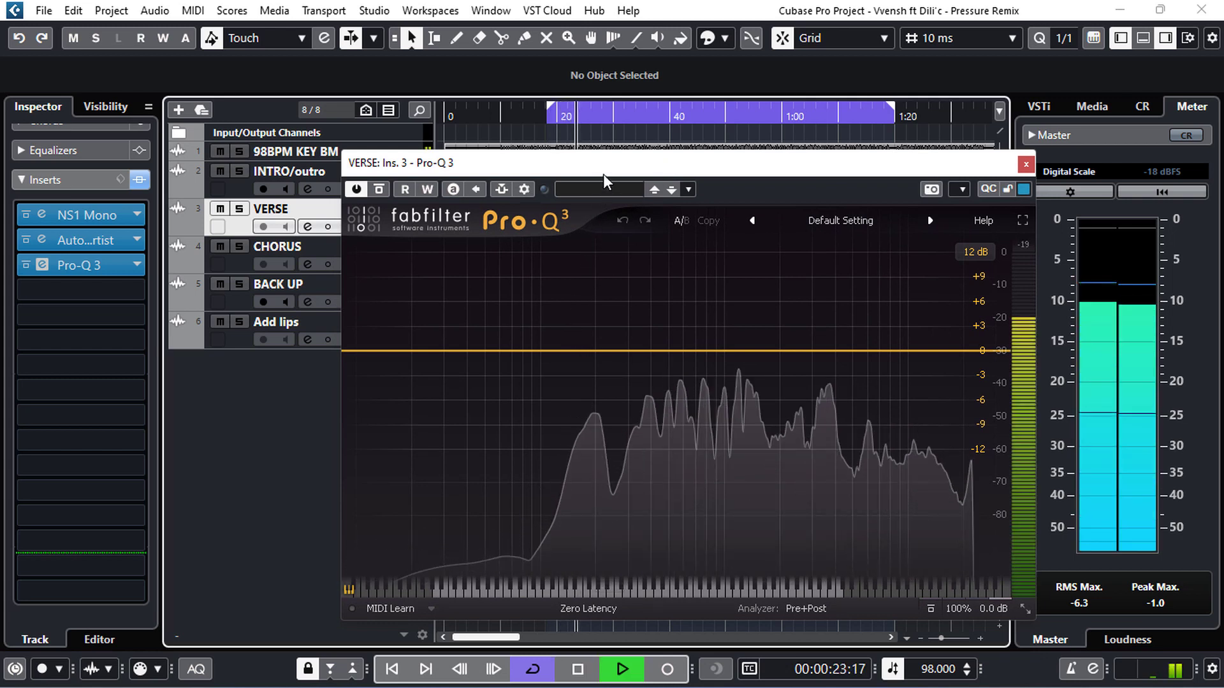
key("space")
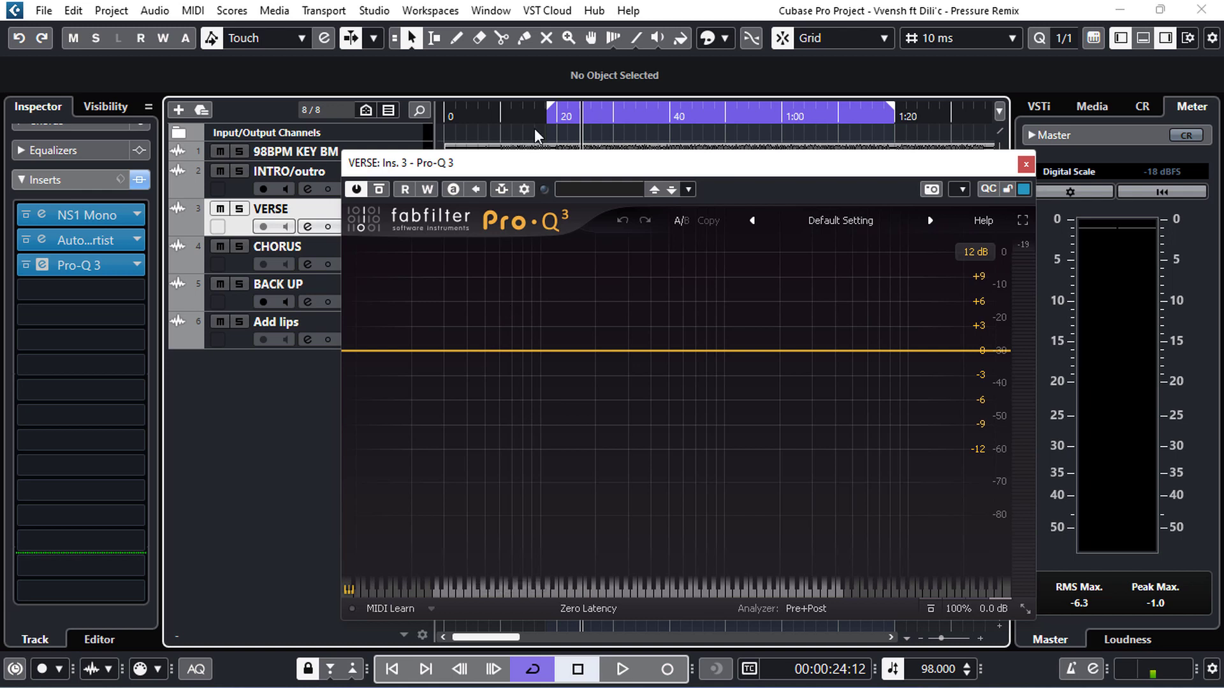
left_click(548, 118)
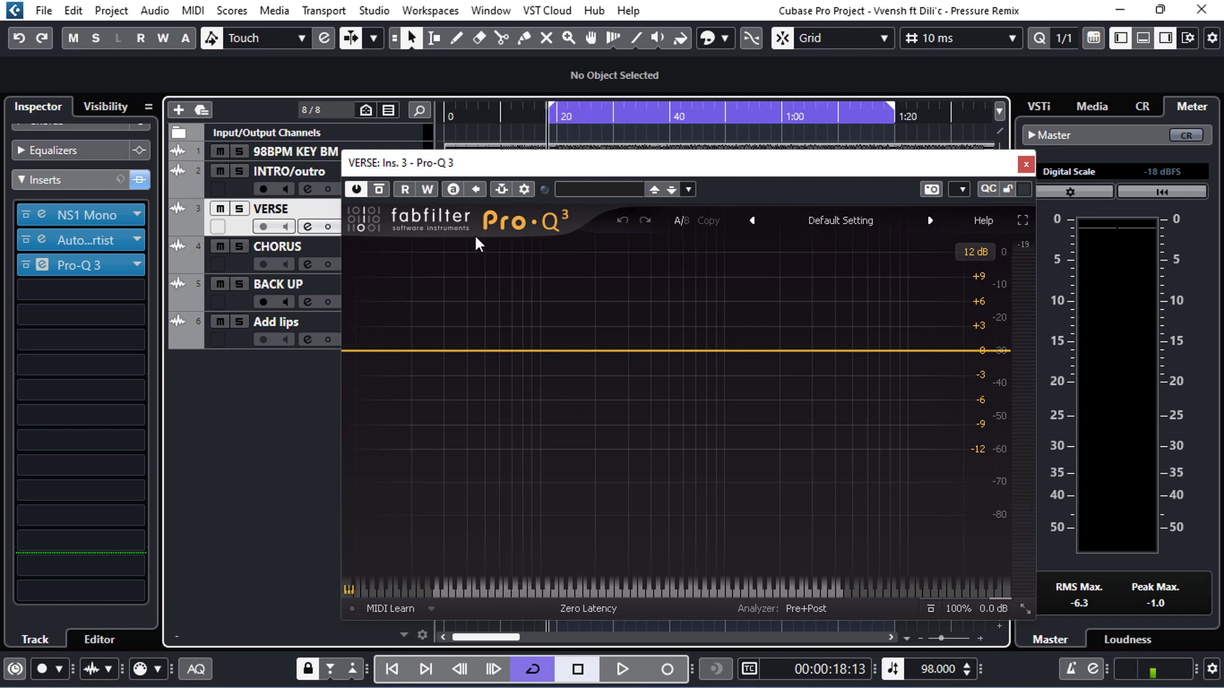
key("space")
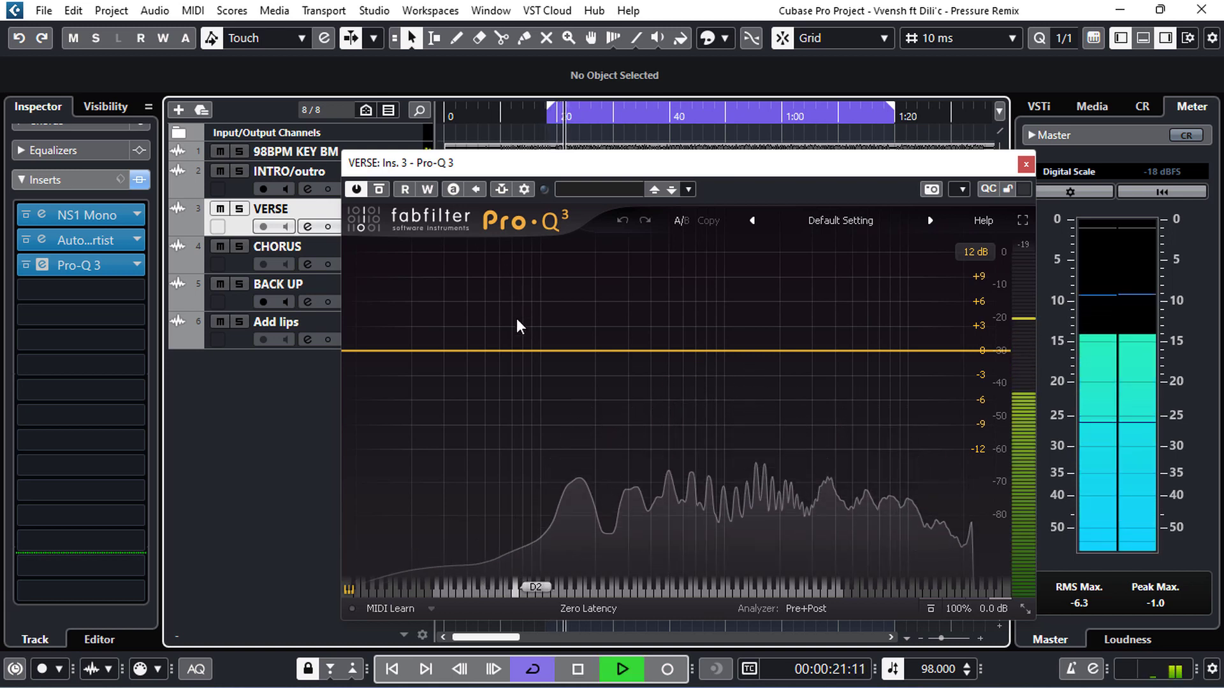
key("space")
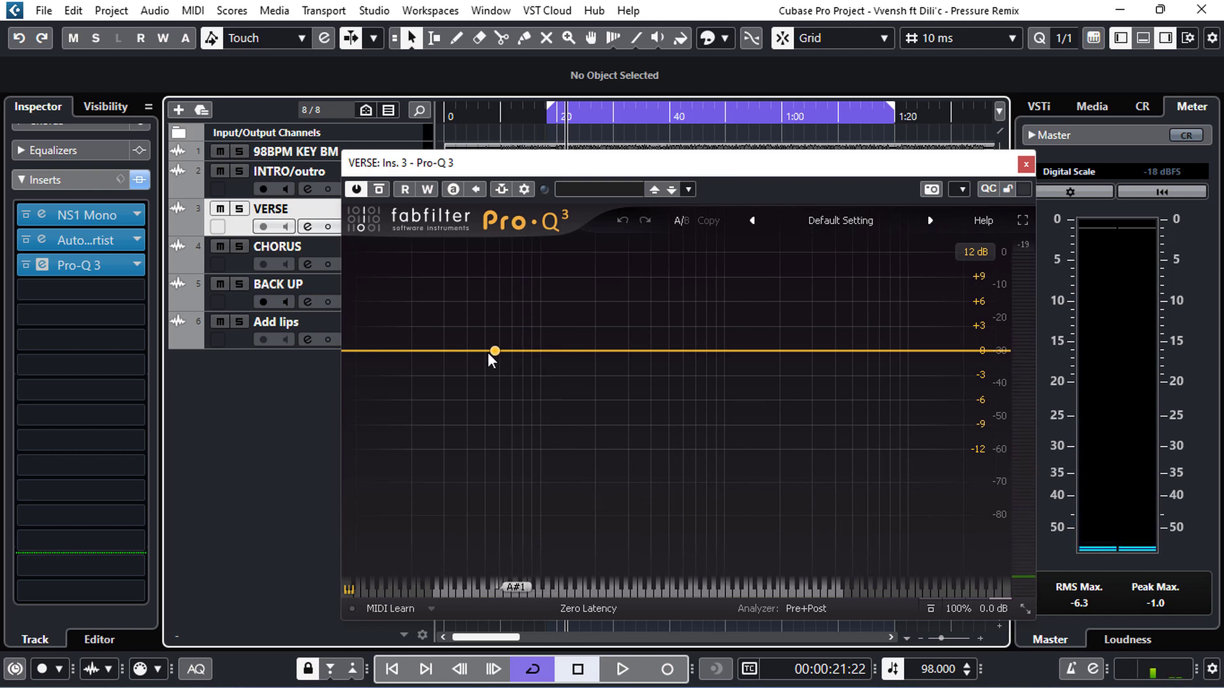
- Add a low-cut band to Pro-Q 3 with an 18 dB/oct slope at about 86 Hz
left_click_drag(401, 352, 396, 377)
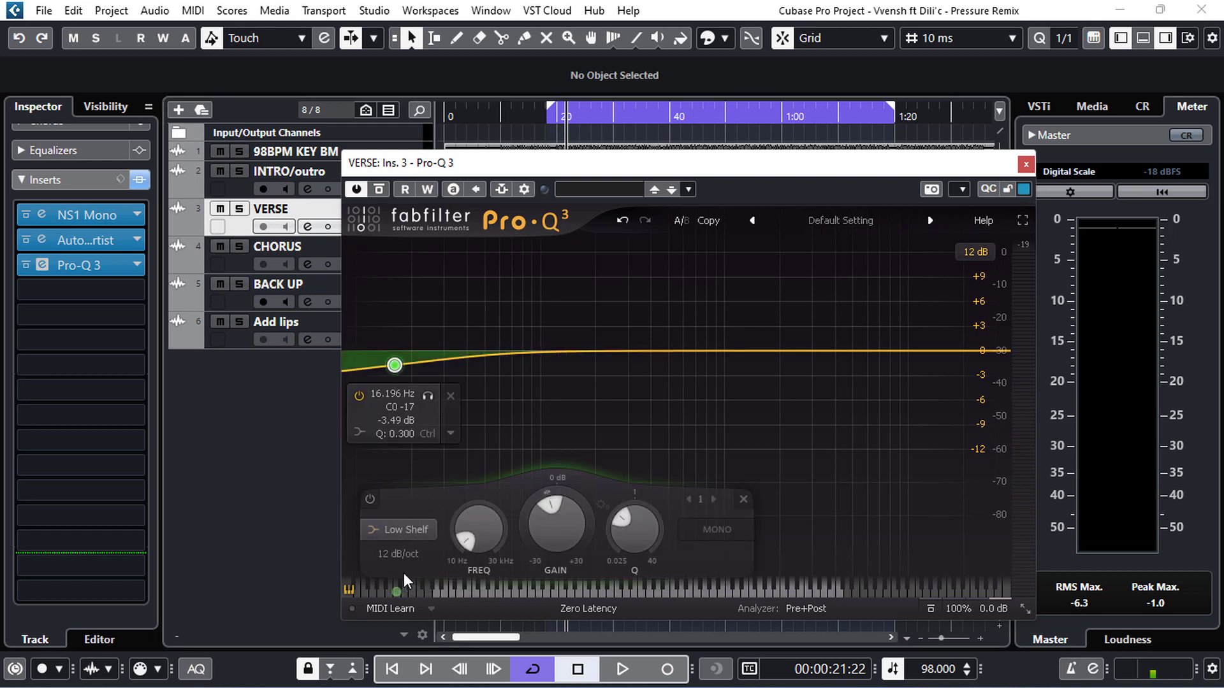
left_click(404, 530)
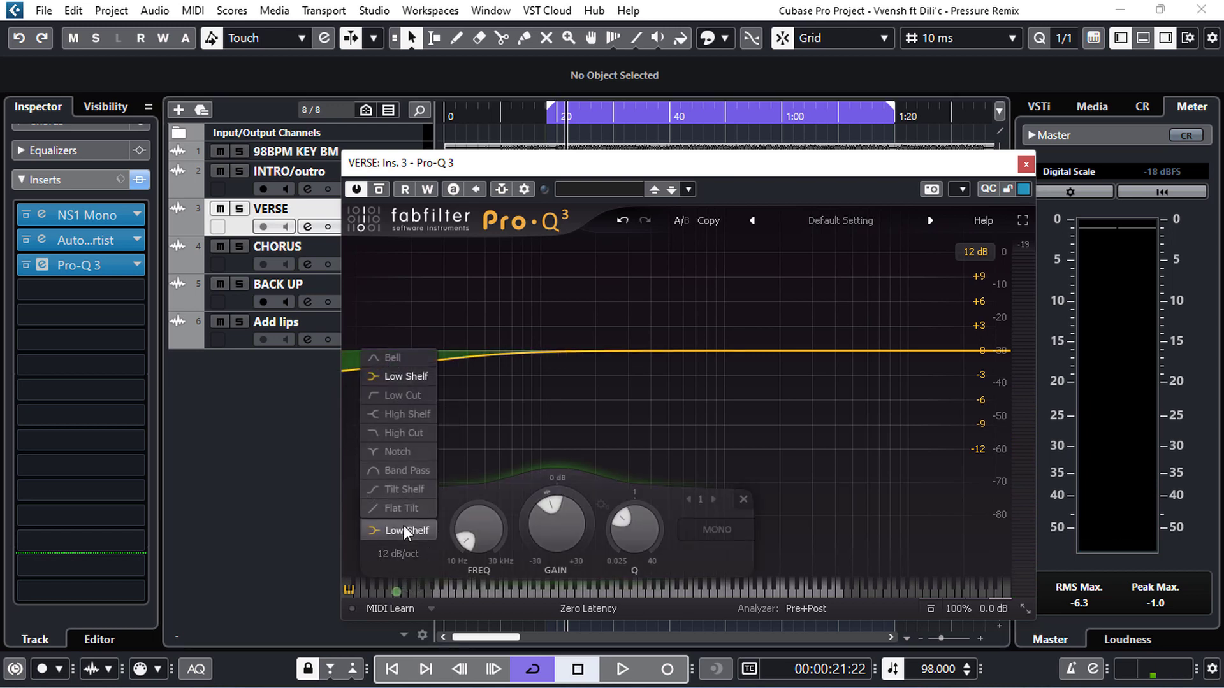
left_click(411, 396)
left_click_drag(394, 432, 392, 380)
left_click(393, 358)
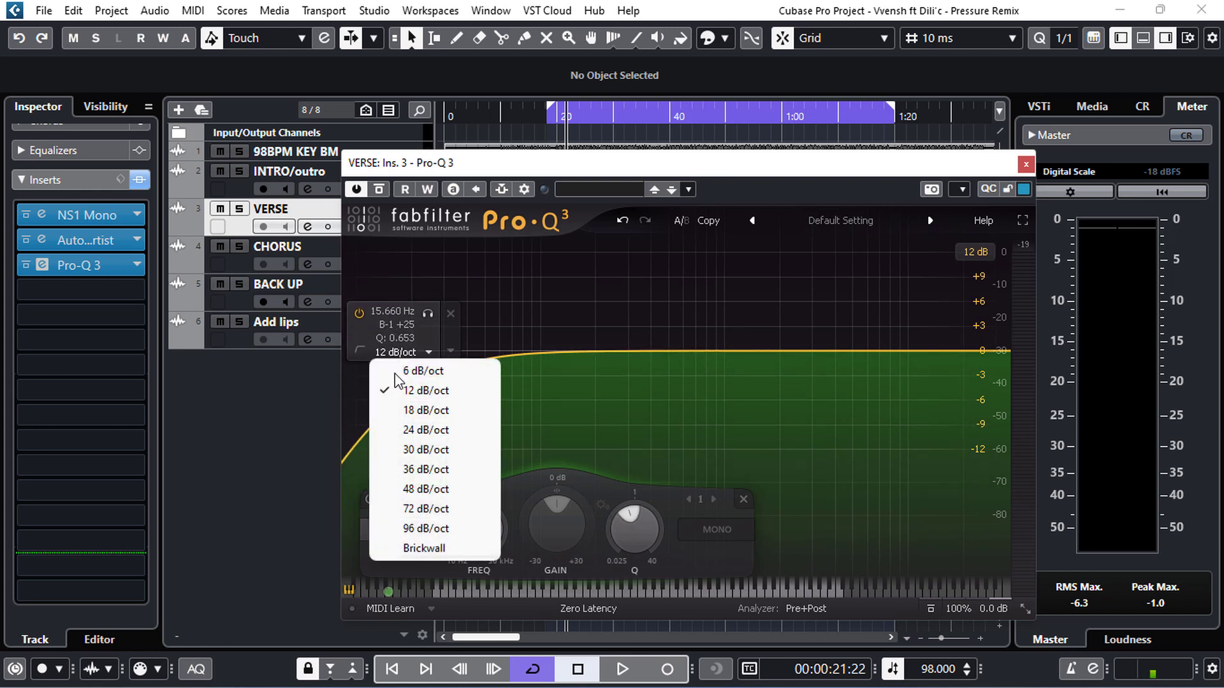
left_click(410, 409)
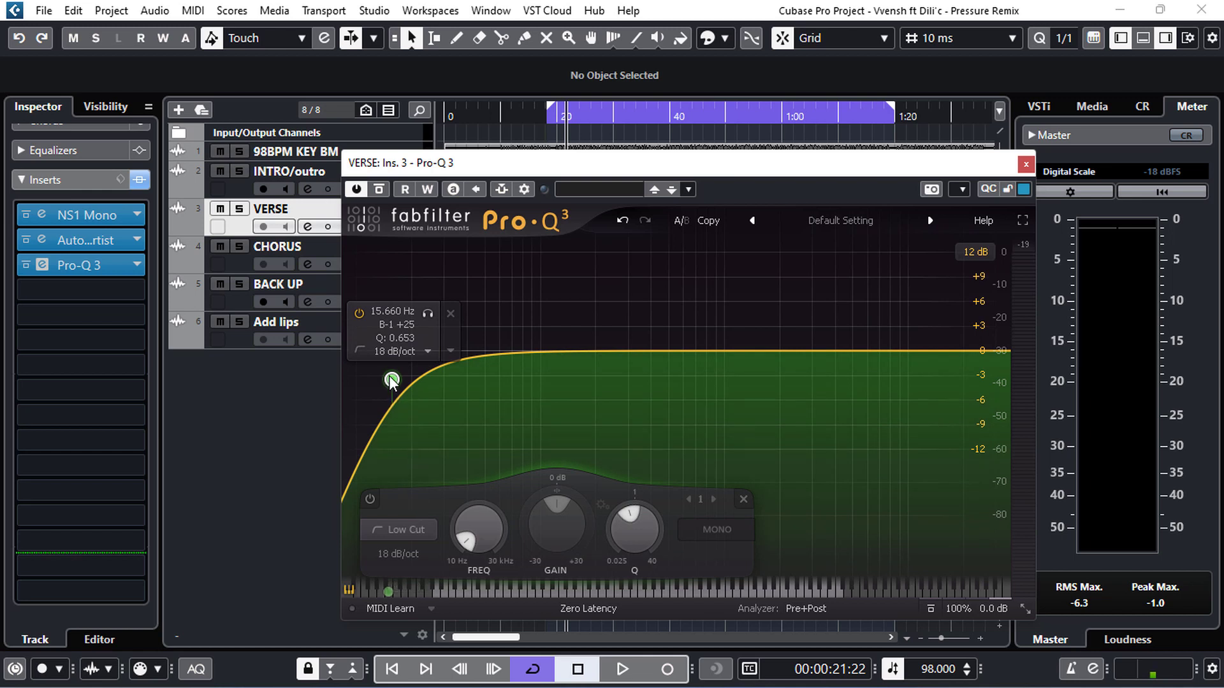
left_click_drag(391, 380, 528, 360)
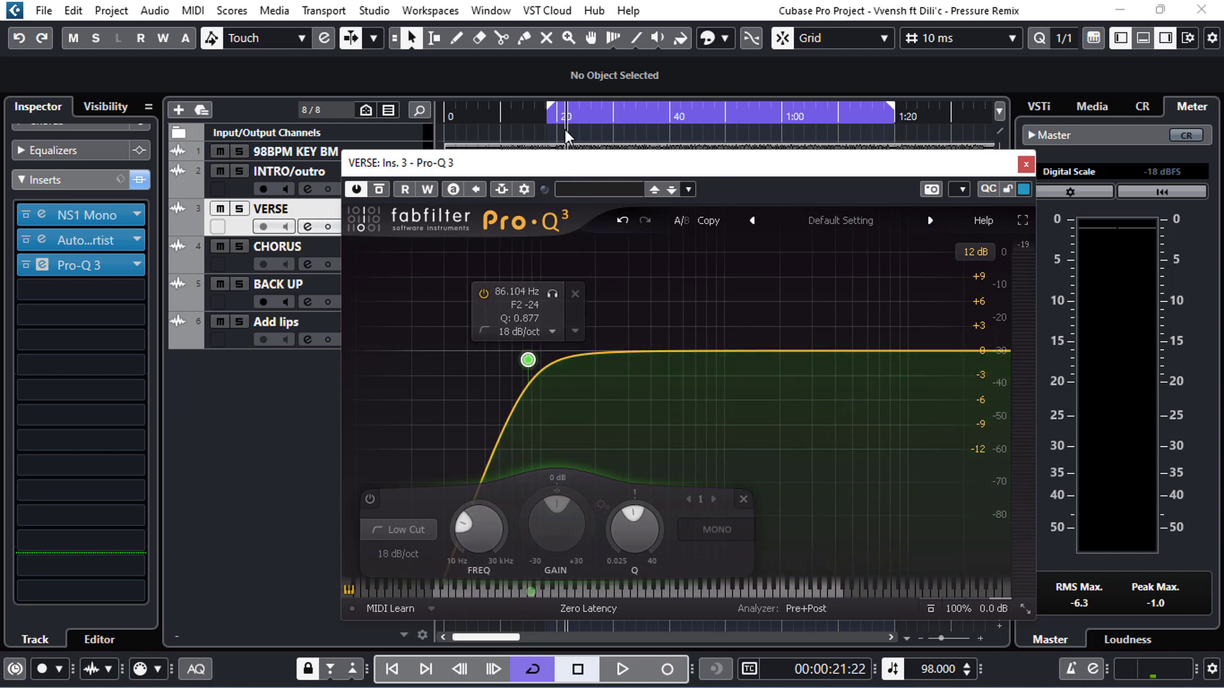
- Play the verse from near its start to audition the low cut
left_click(555, 114)
key("space")
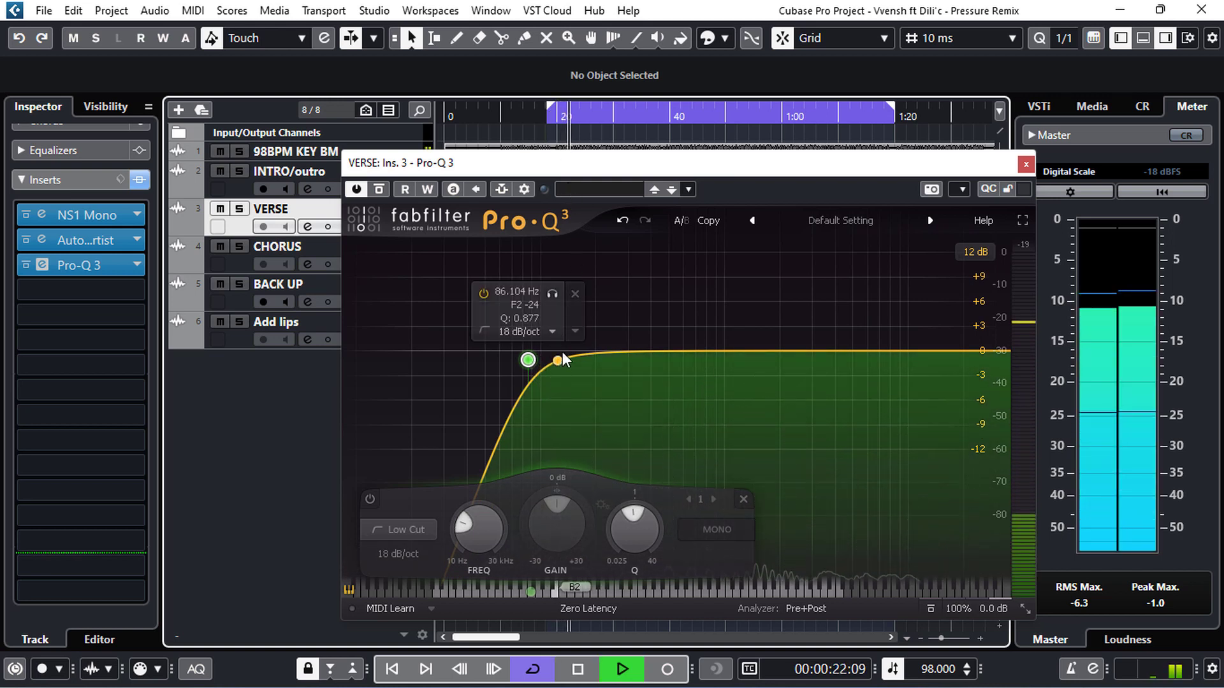
key("space")
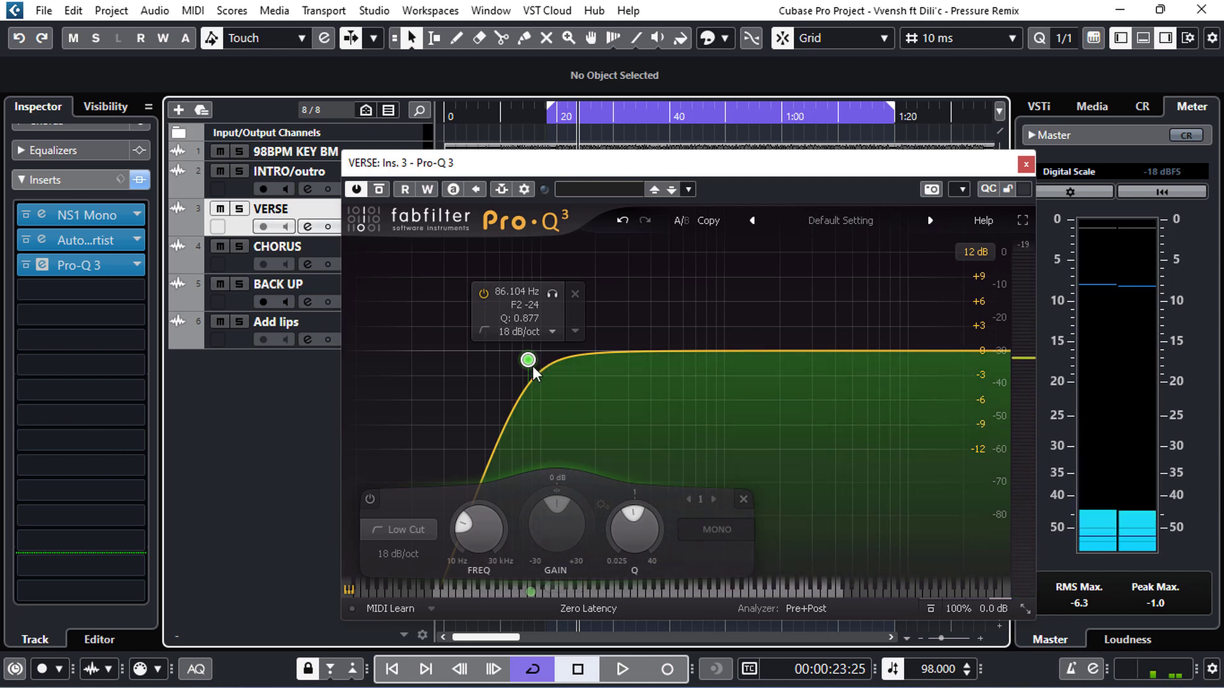
- Audition the verse with the low cut at about 160 Hz, and settle its frequency at about 101 Hz
left_click_drag(528, 360, 578, 361)
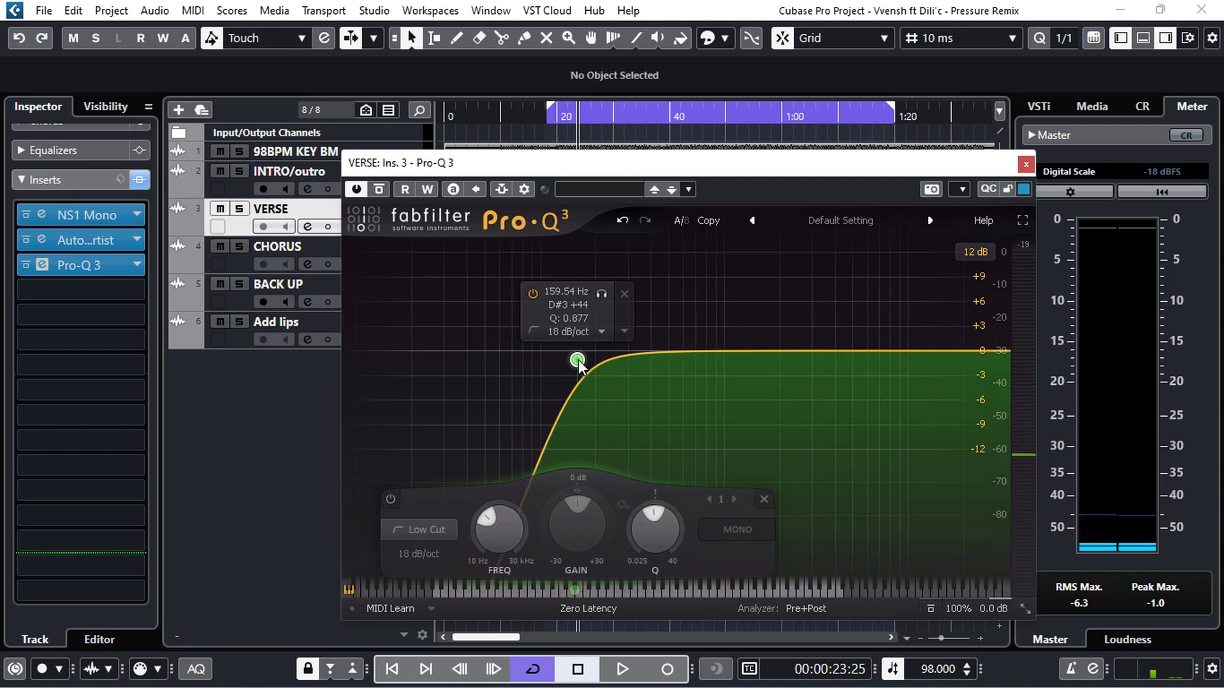
key("space")
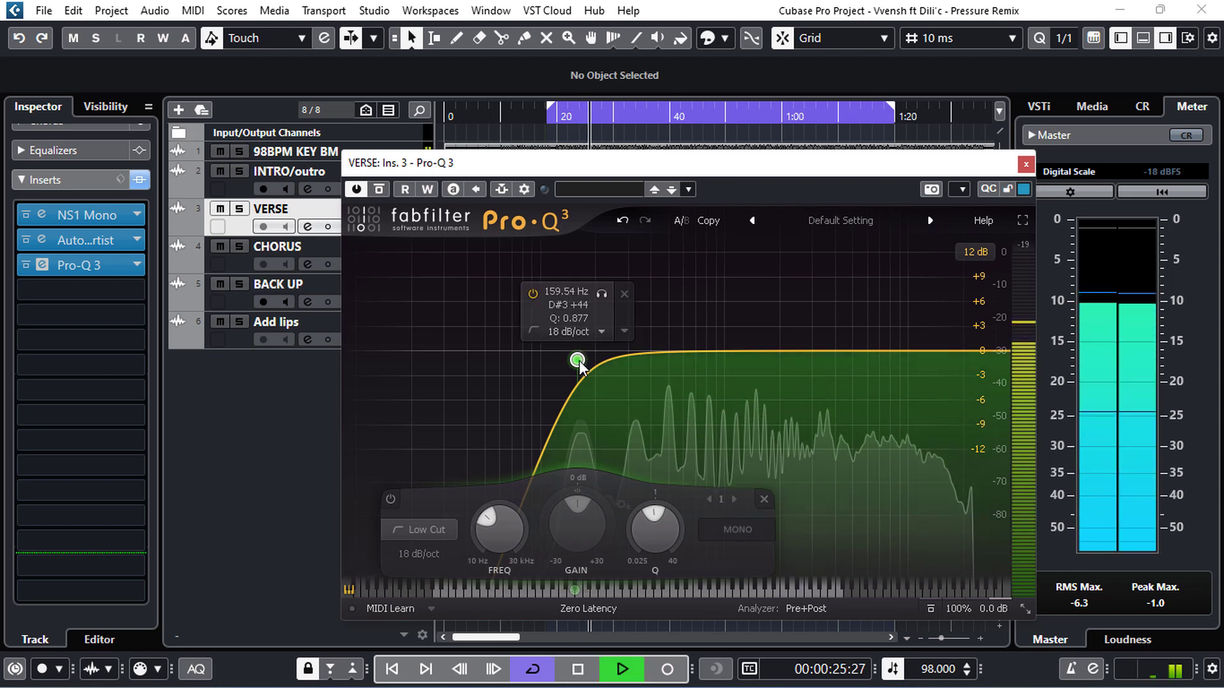
key("space")
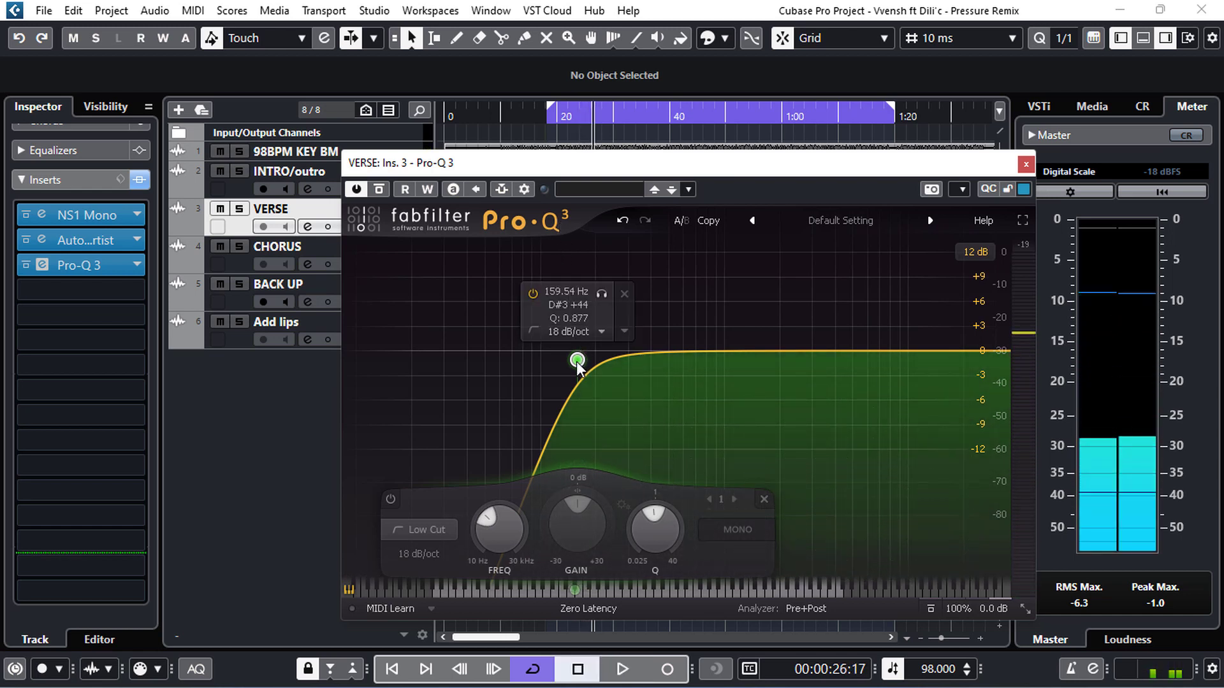
left_click_drag(578, 362, 525, 338)
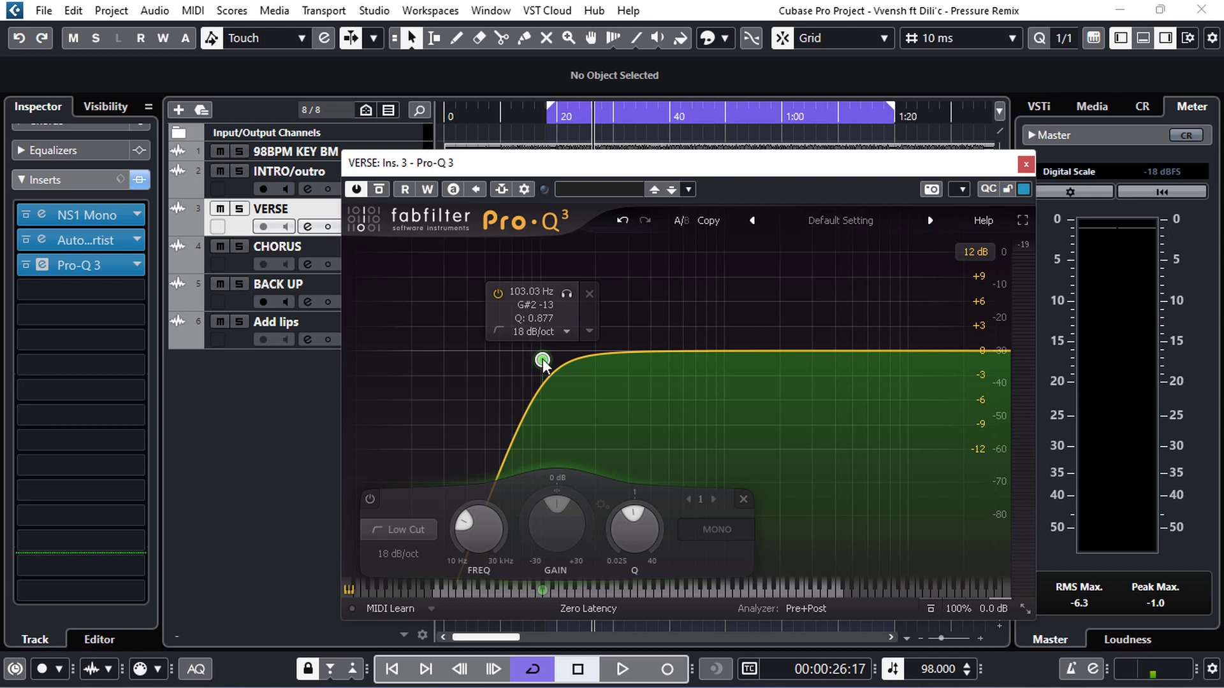
left_click_drag(542, 362, 540, 362)
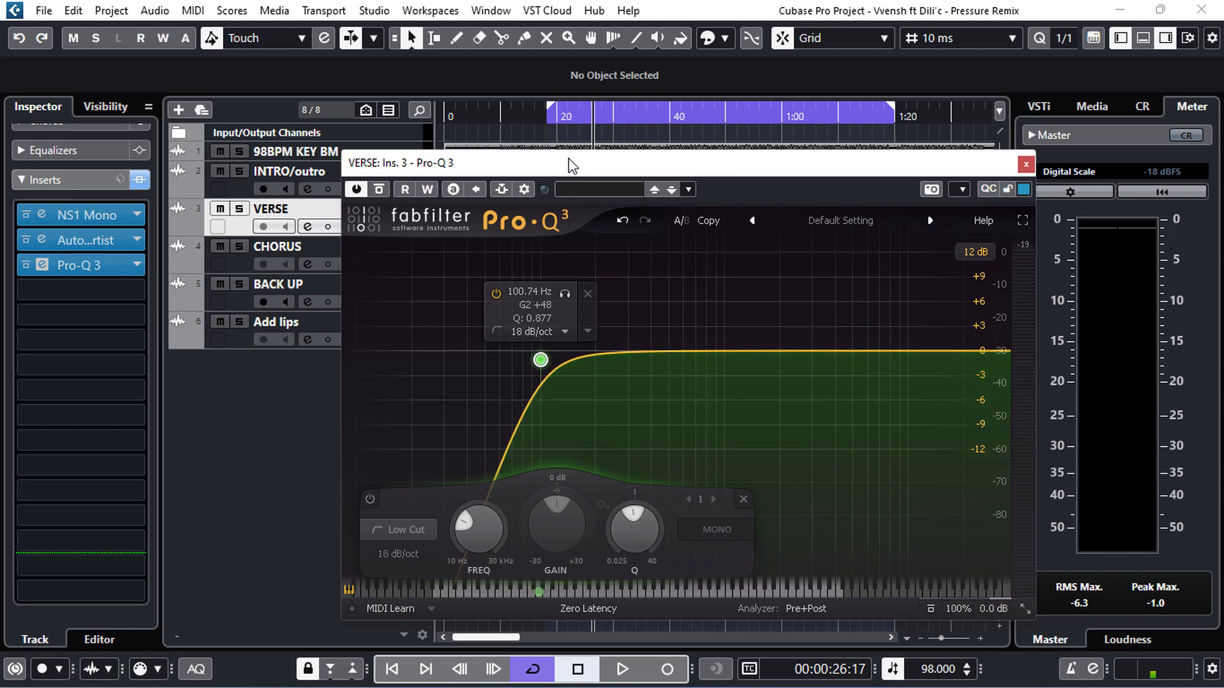
- Play the verse from its start, solo the low-cut band briefly, and compare the sound with Pro-Q 3 bypassed and active
left_click(551, 123)
key("space")
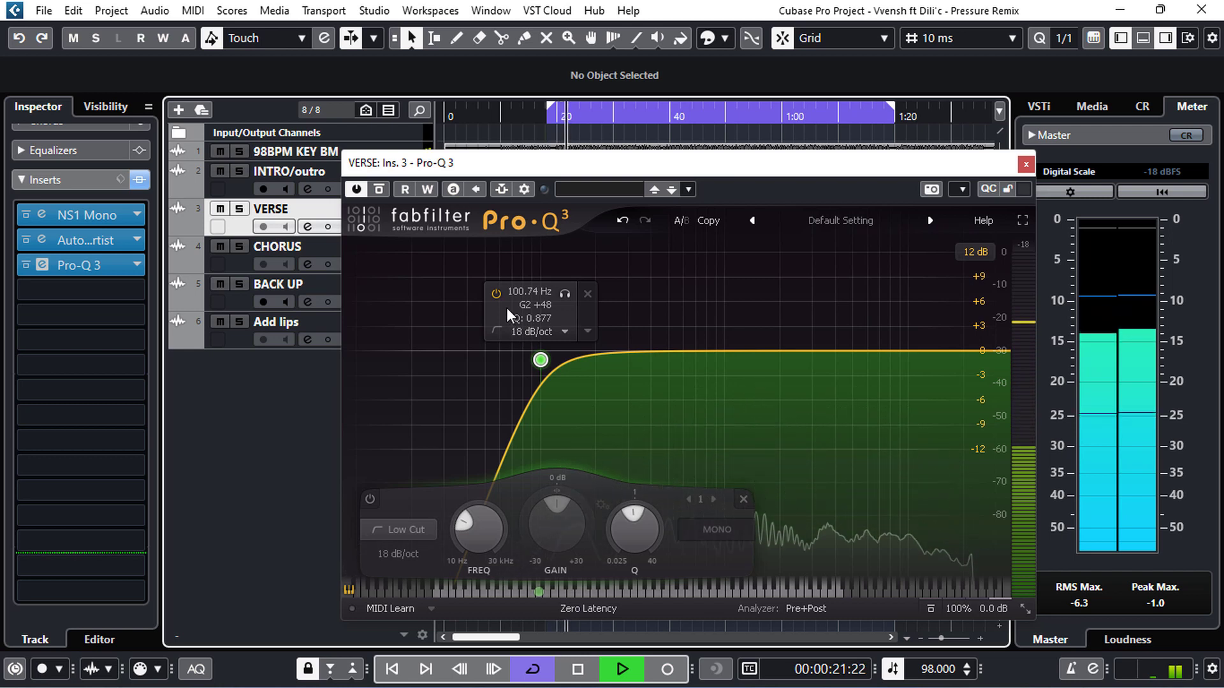
left_click(564, 293)
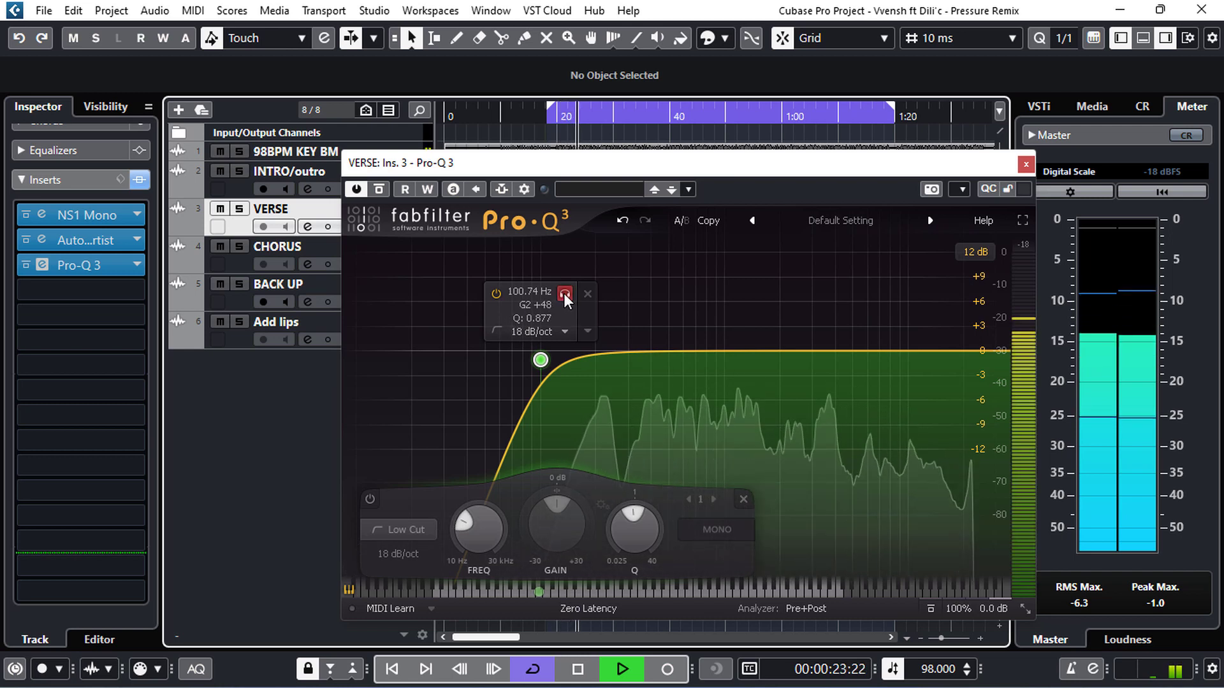
key("space")
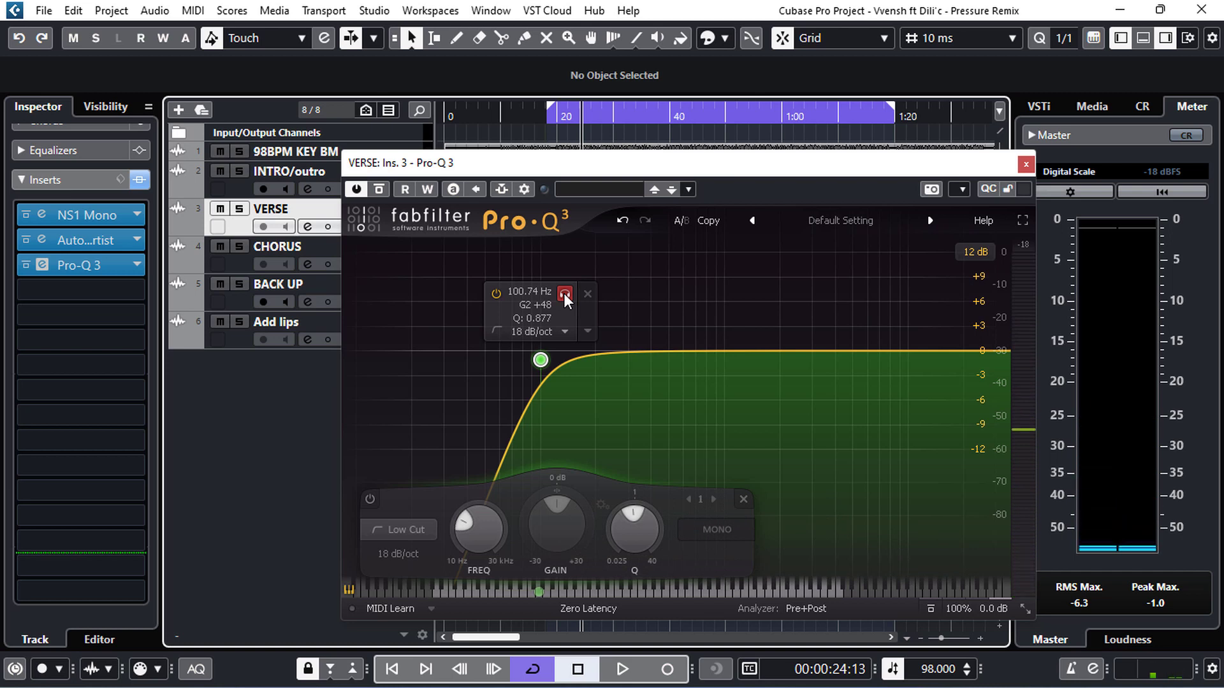
key("space")
left_click(563, 293)
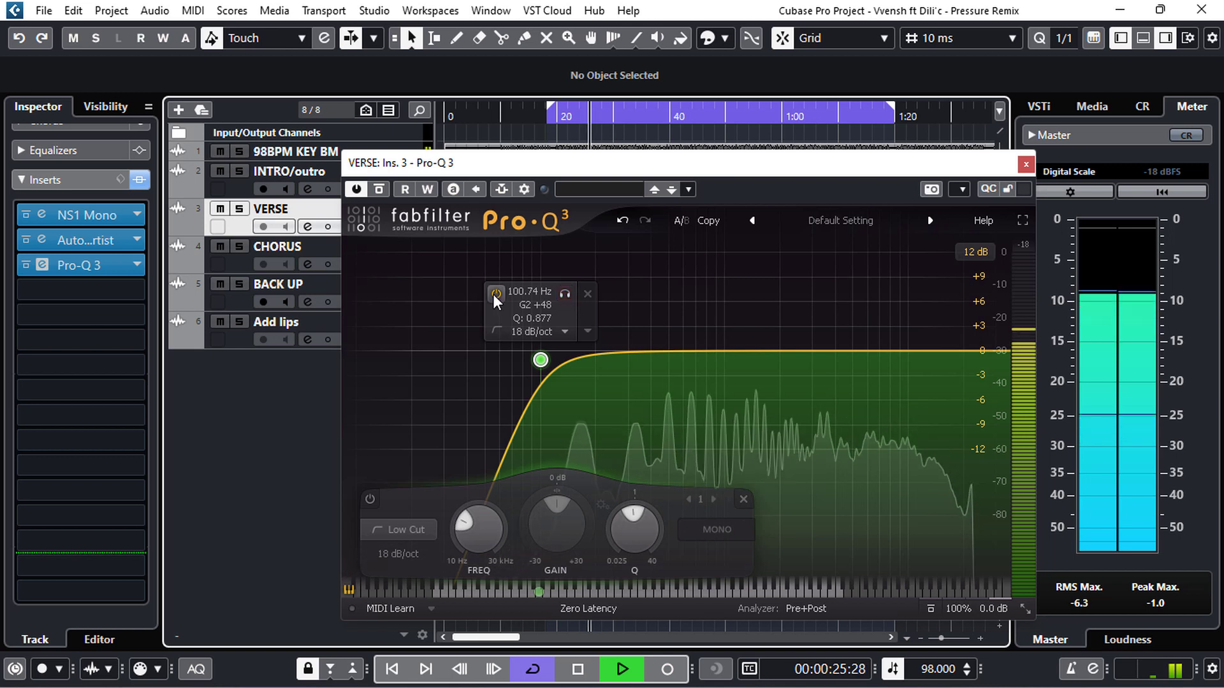
left_click(378, 189)
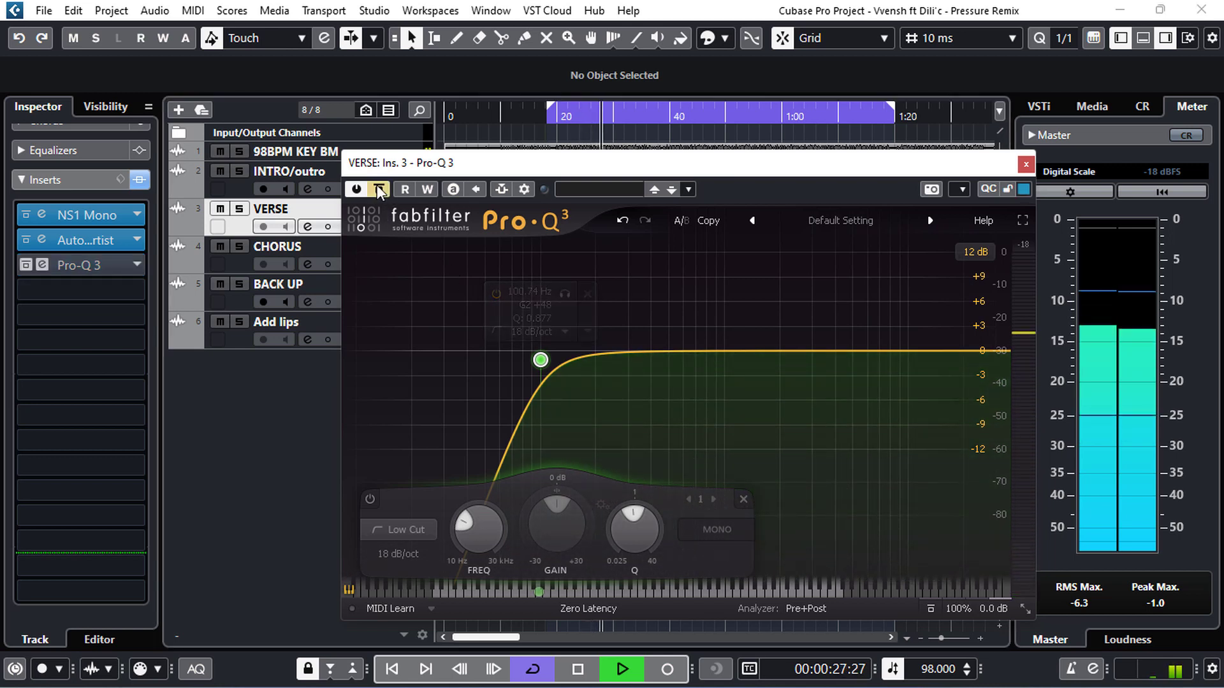
left_click(379, 190)
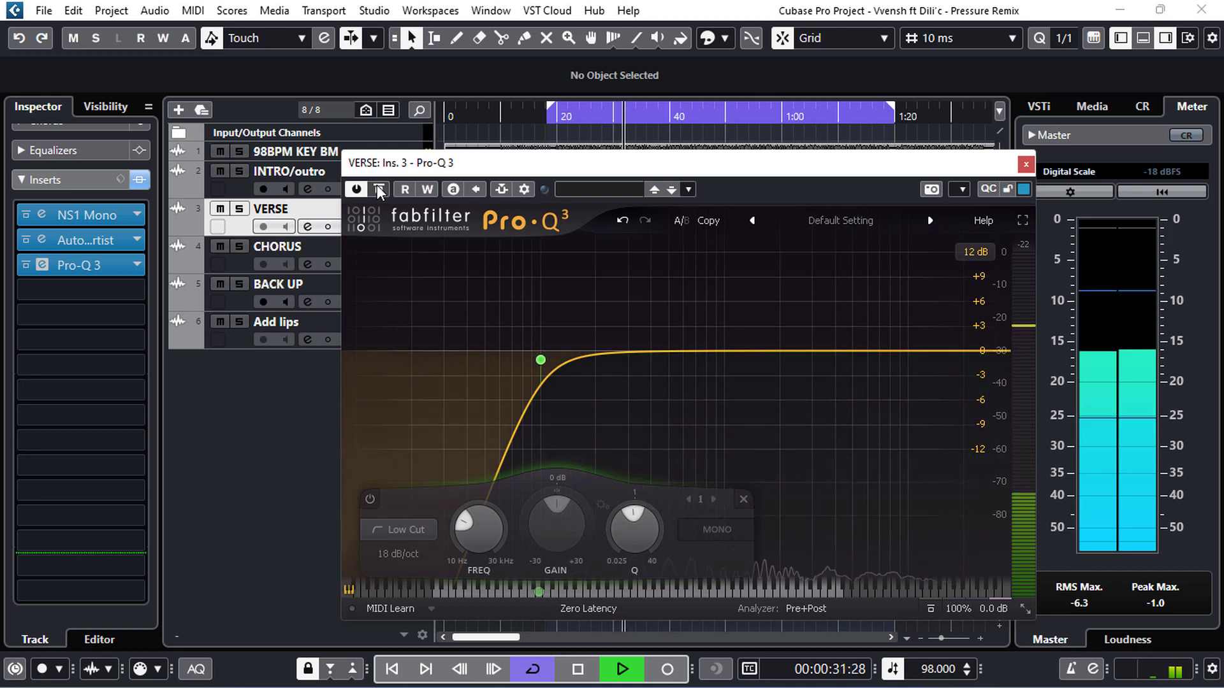
- Solo the VERSE track and replay it from near its start, comparing the sound with Pro-Q 3 bypassed and active
key("space")
left_click(240, 209)
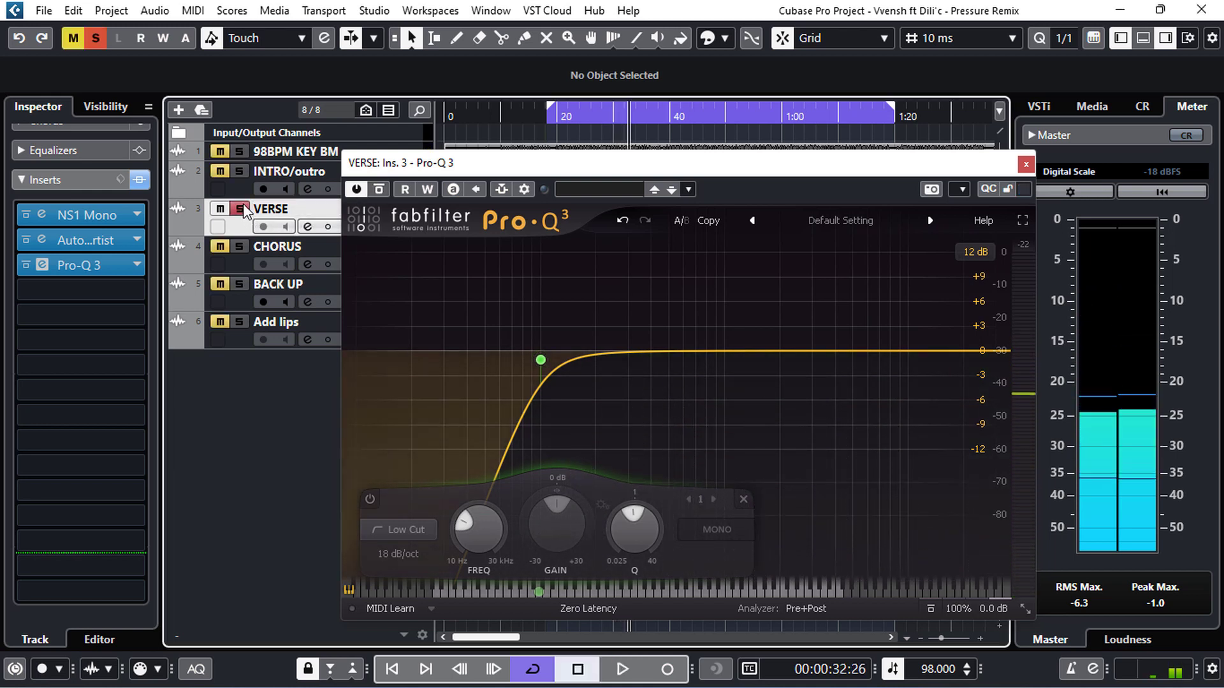
left_click(572, 116)
key("space")
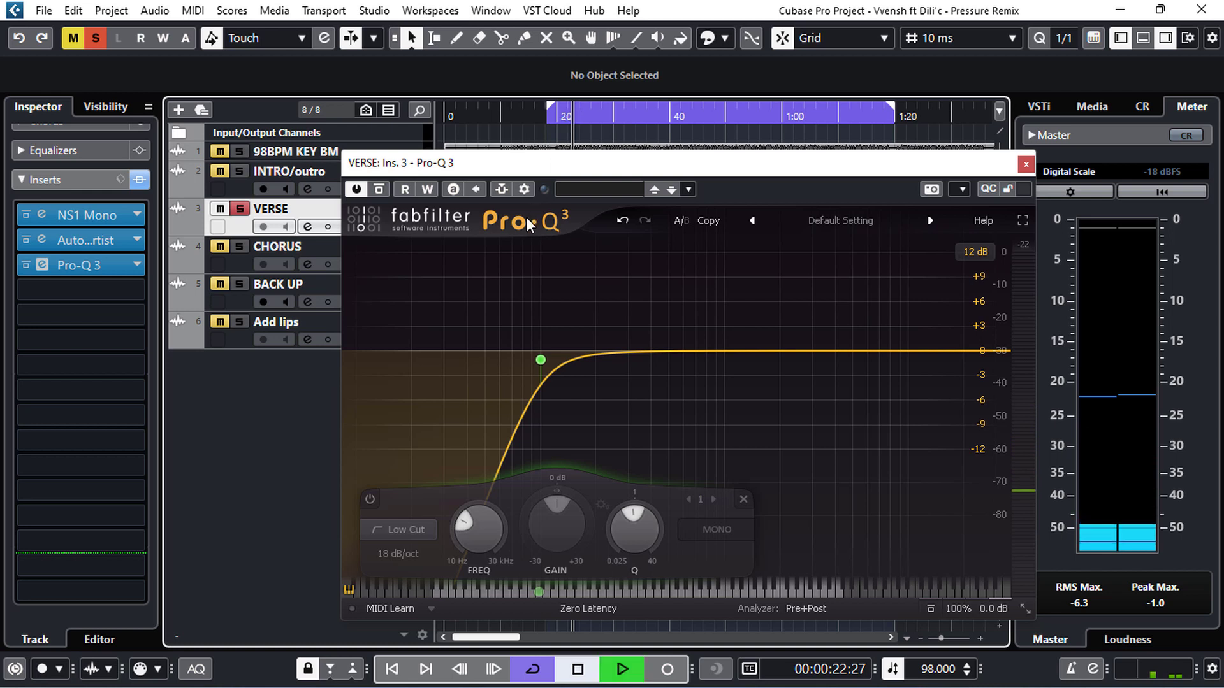
left_click(379, 190)
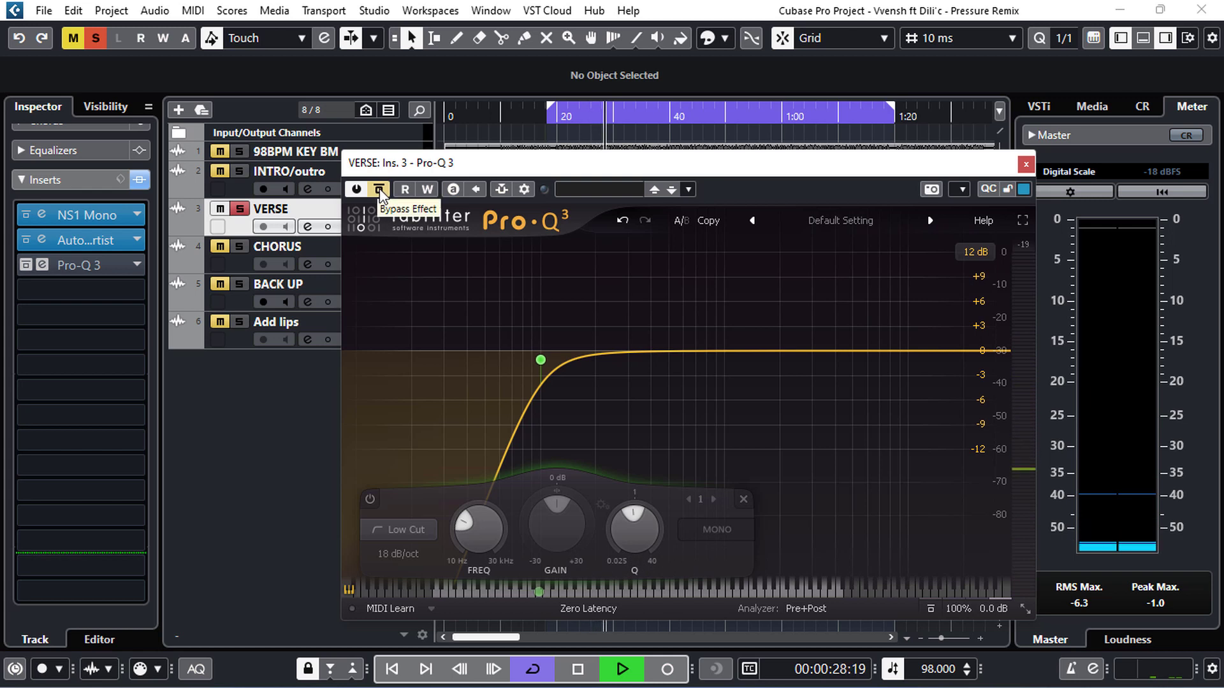
left_click(380, 189)
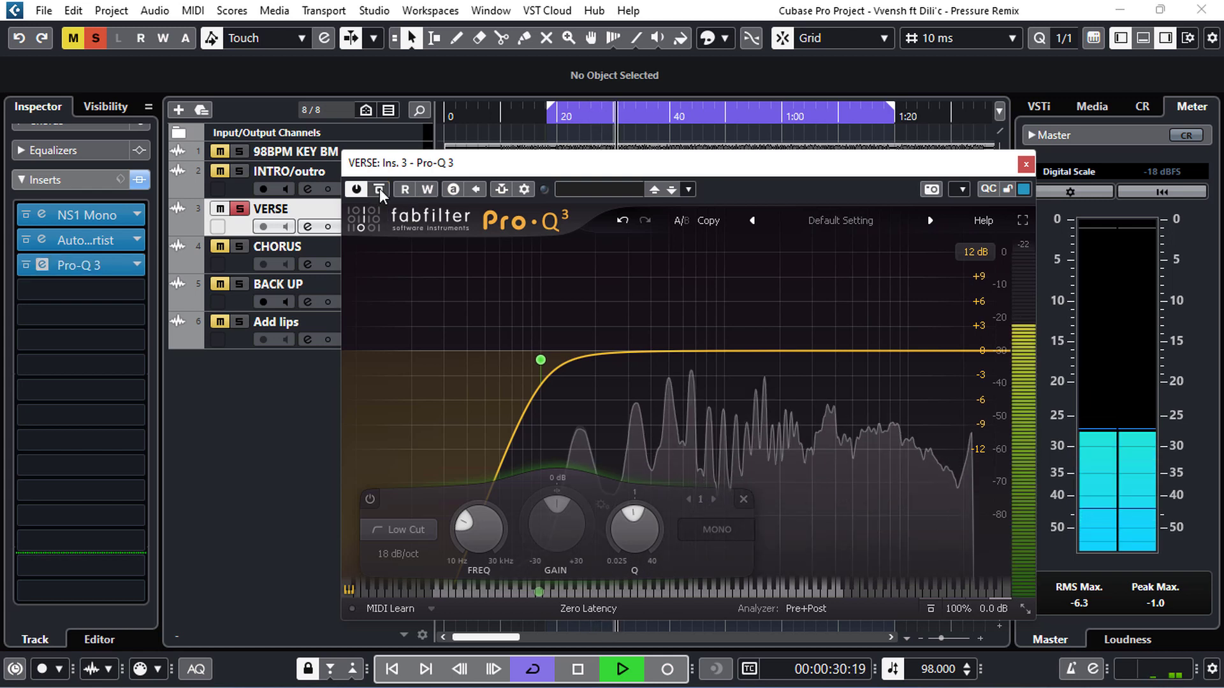
key("space")
- Lower the low cut to about 91 Hz, replay the verse, and sweep the cut up to about 1 kHz
mouse_move(541, 360)
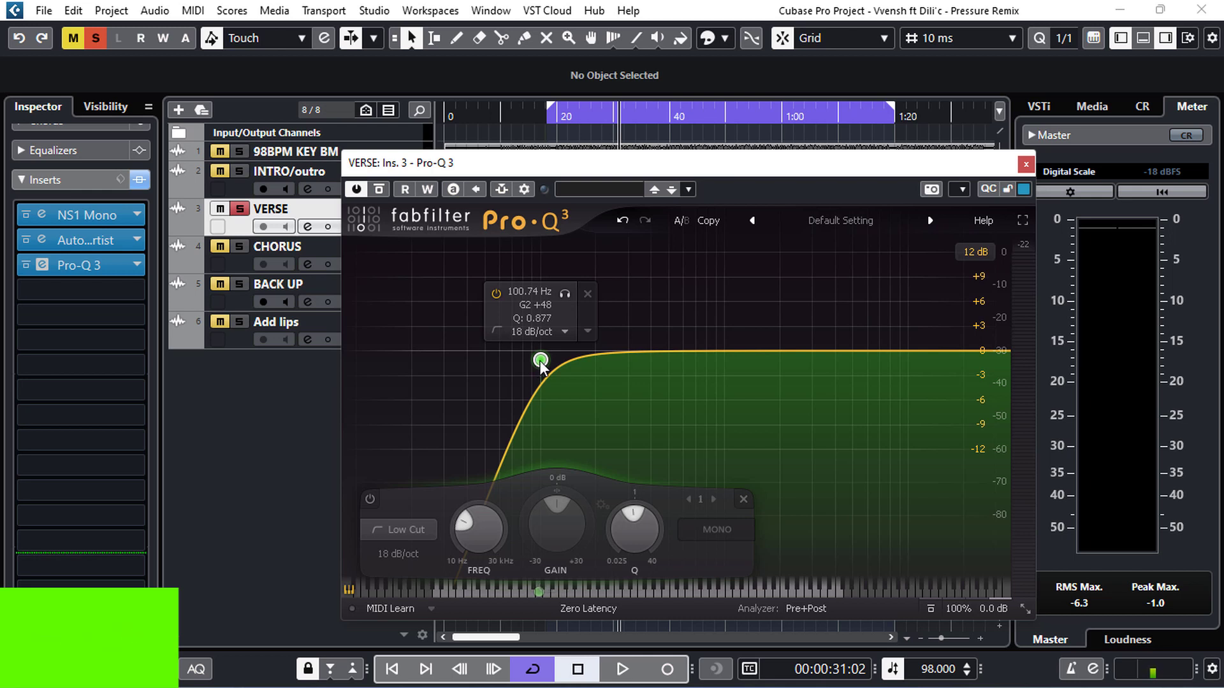
mouse_move(540, 367)
left_mouse_down()
mouse_move(591, 365)
mouse_move(534, 368)
left_mouse_up()
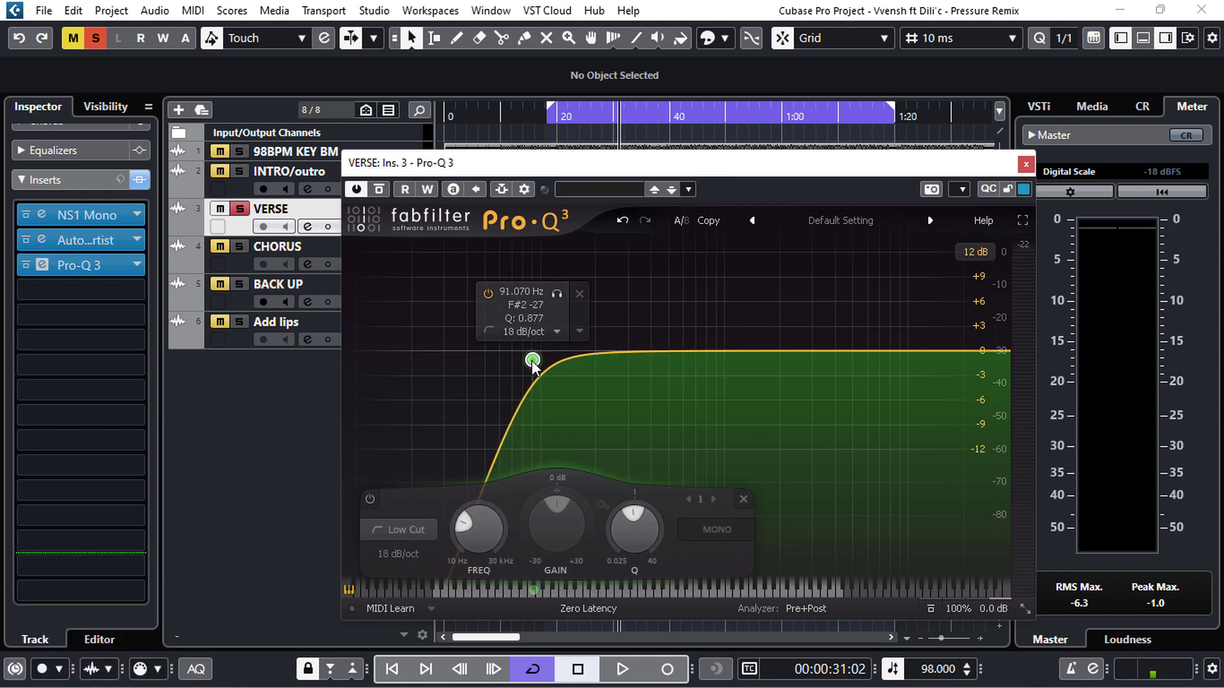
left_click(563, 119)
key("space")
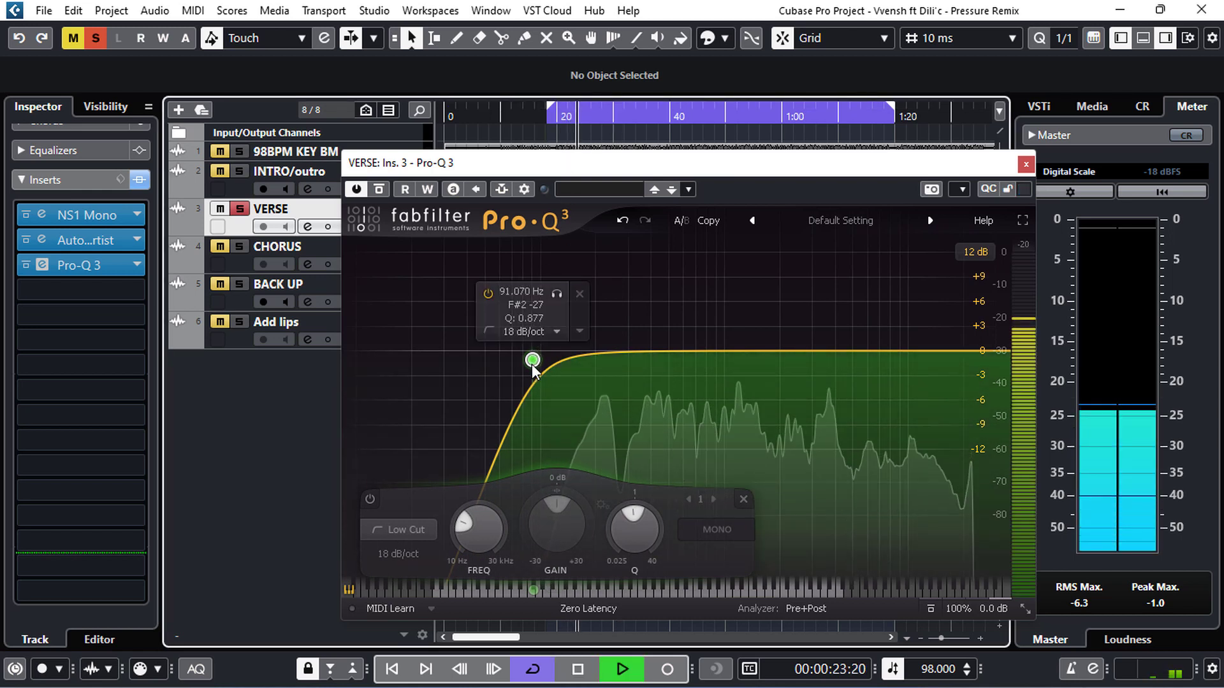
left_click_drag(532, 361, 724, 359)
key("space")
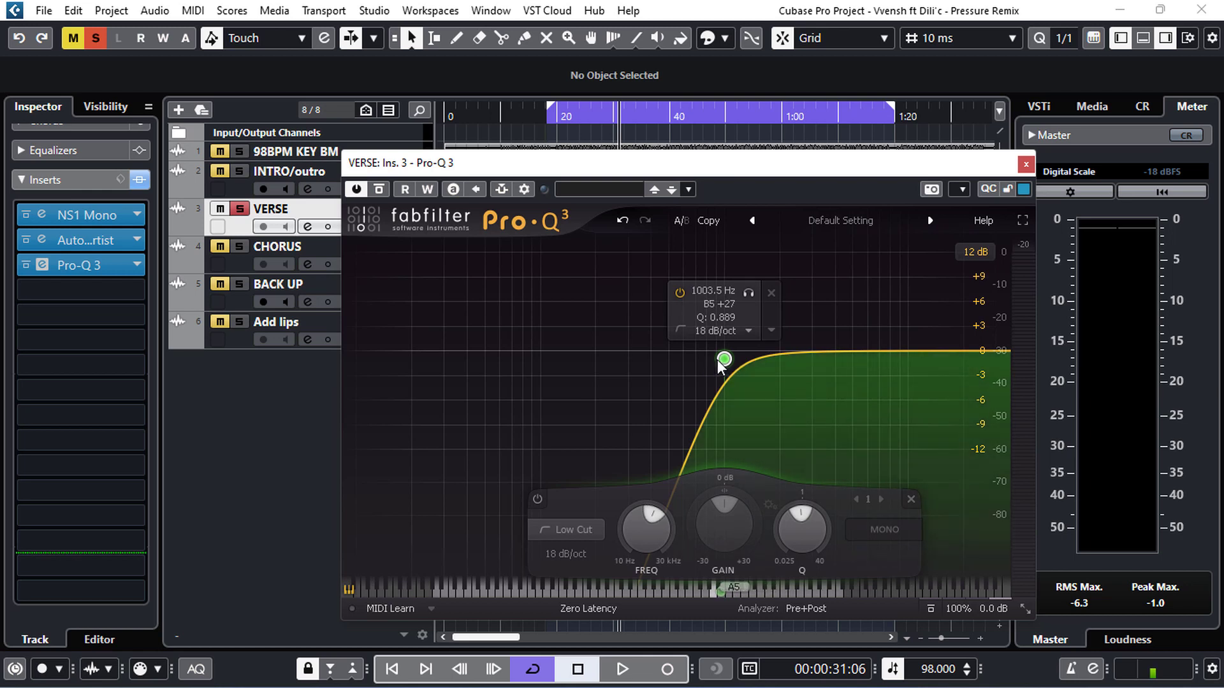
- Bring the low cut back to about 100 Hz, audition the verse, and settle the cut at about 130 Hz
left_click_drag(724, 361, 539, 359)
key("space")
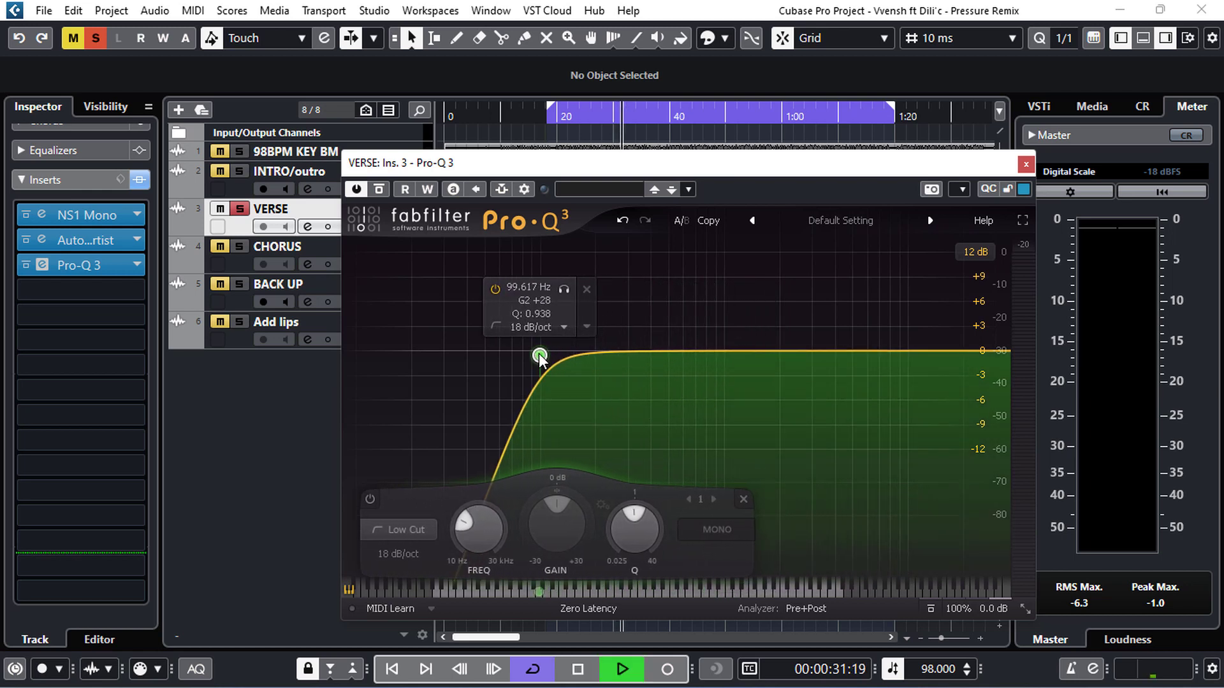
left_click_drag(539, 355, 561, 356)
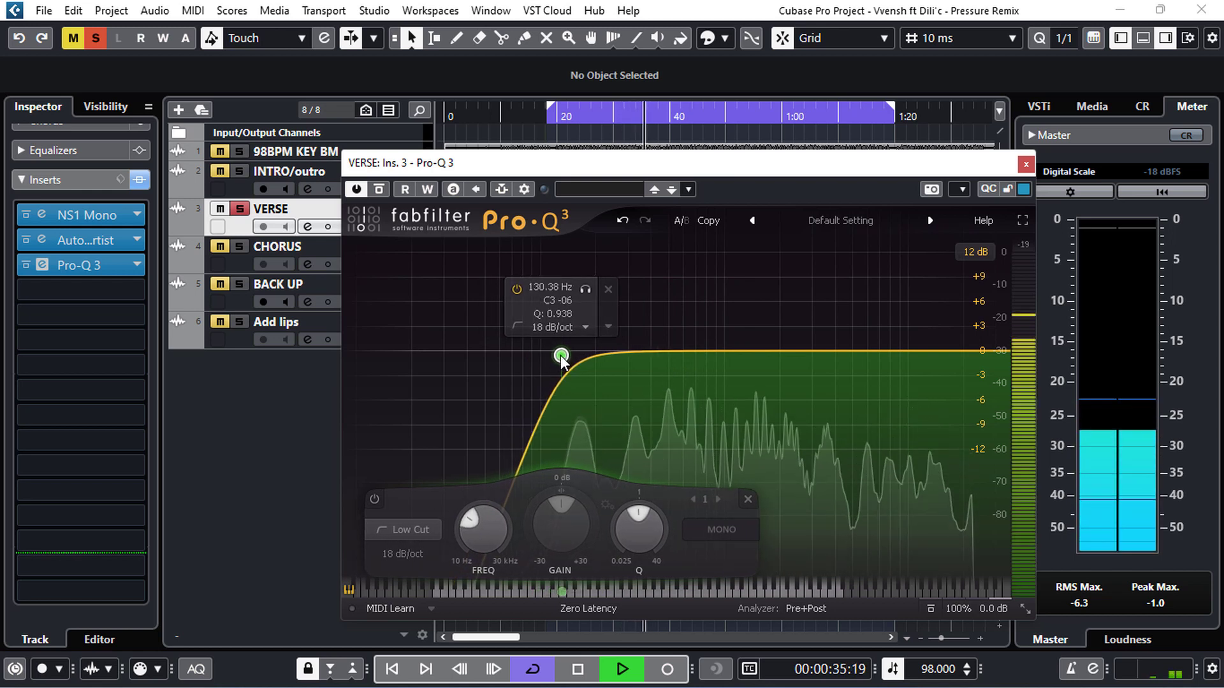
key("space")
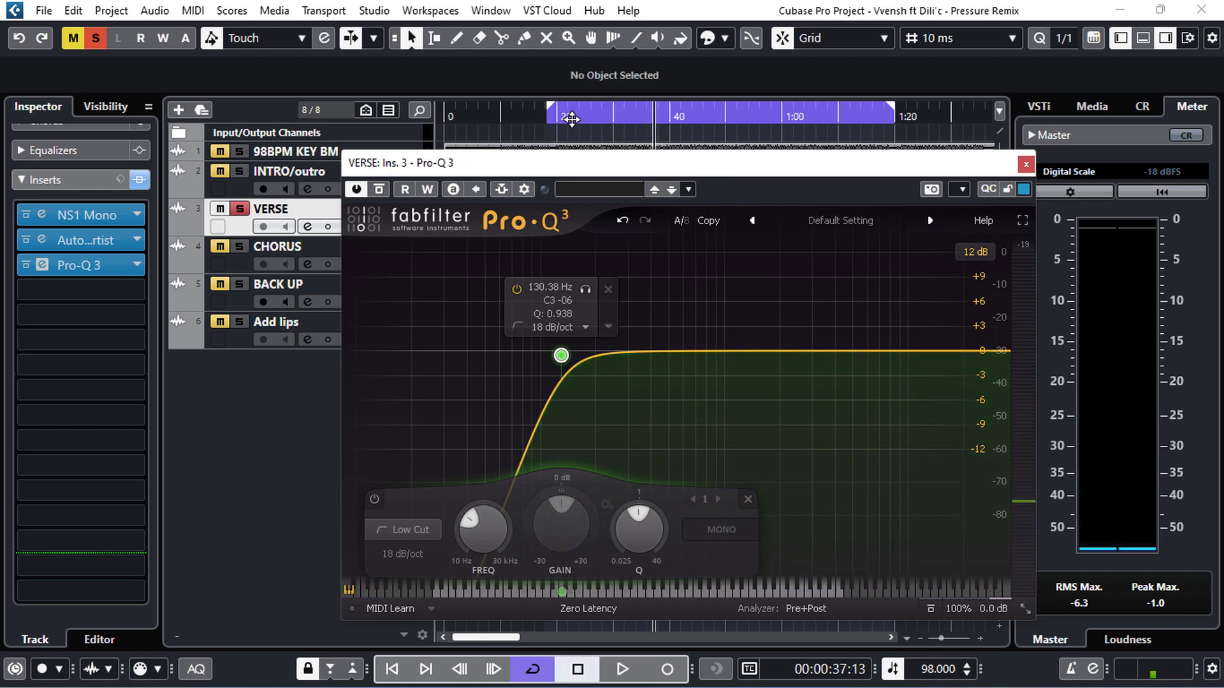
- Replay the verse from near its start and solo the low-cut band to hear only the low frequencies being removed
left_click(572, 118)
key("space")
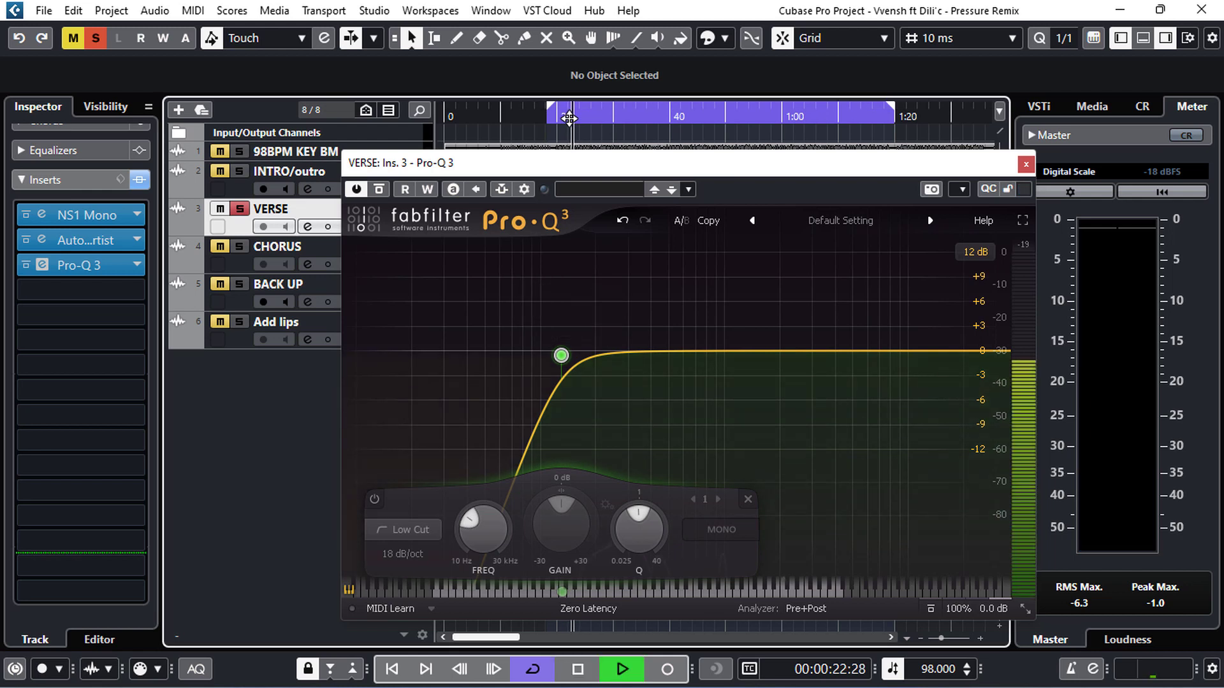
mouse_move(561, 355)
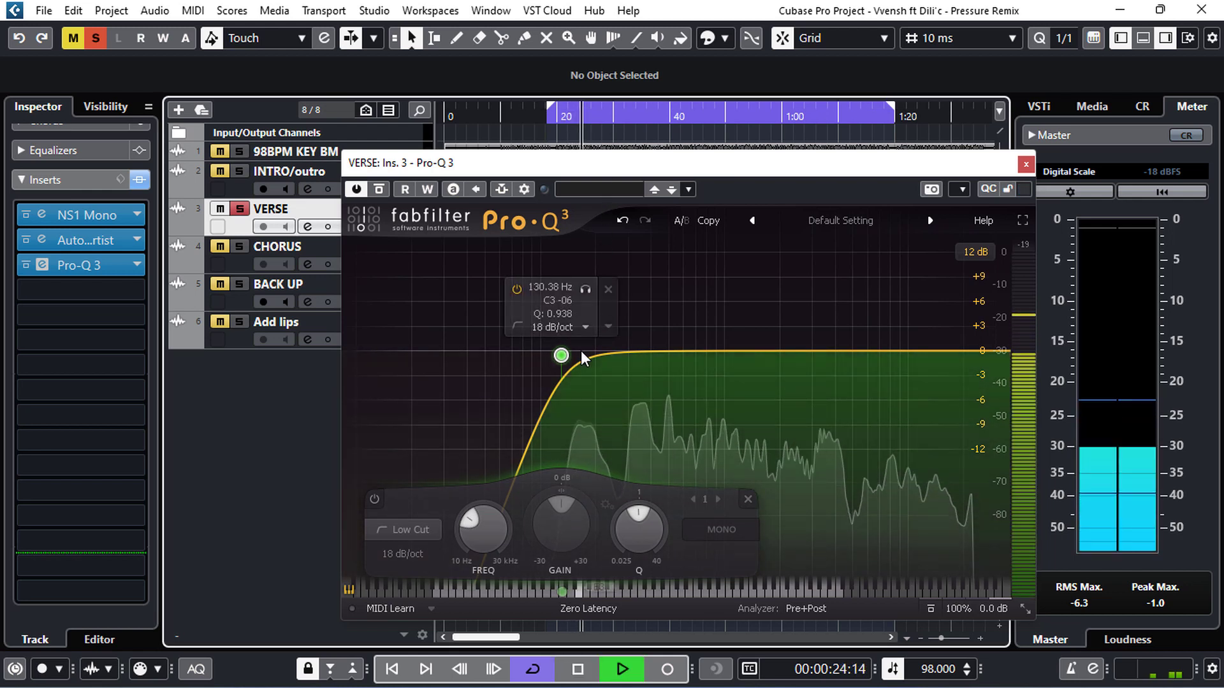
left_click(583, 288)
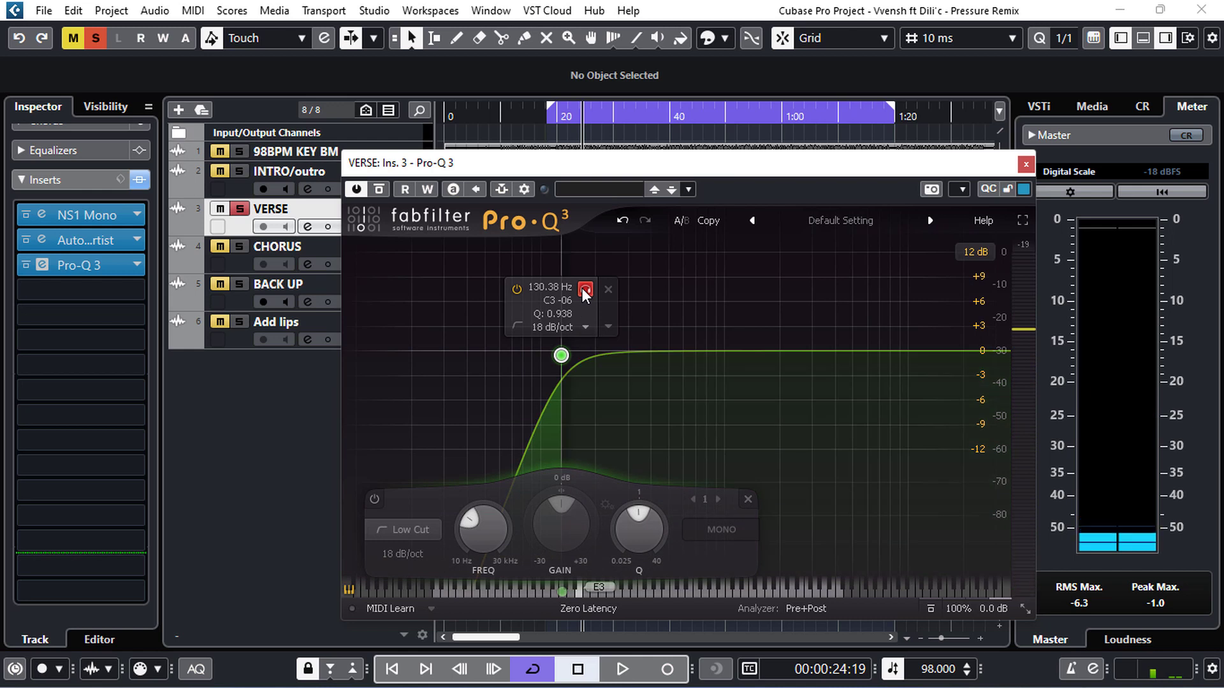
left_click(583, 288)
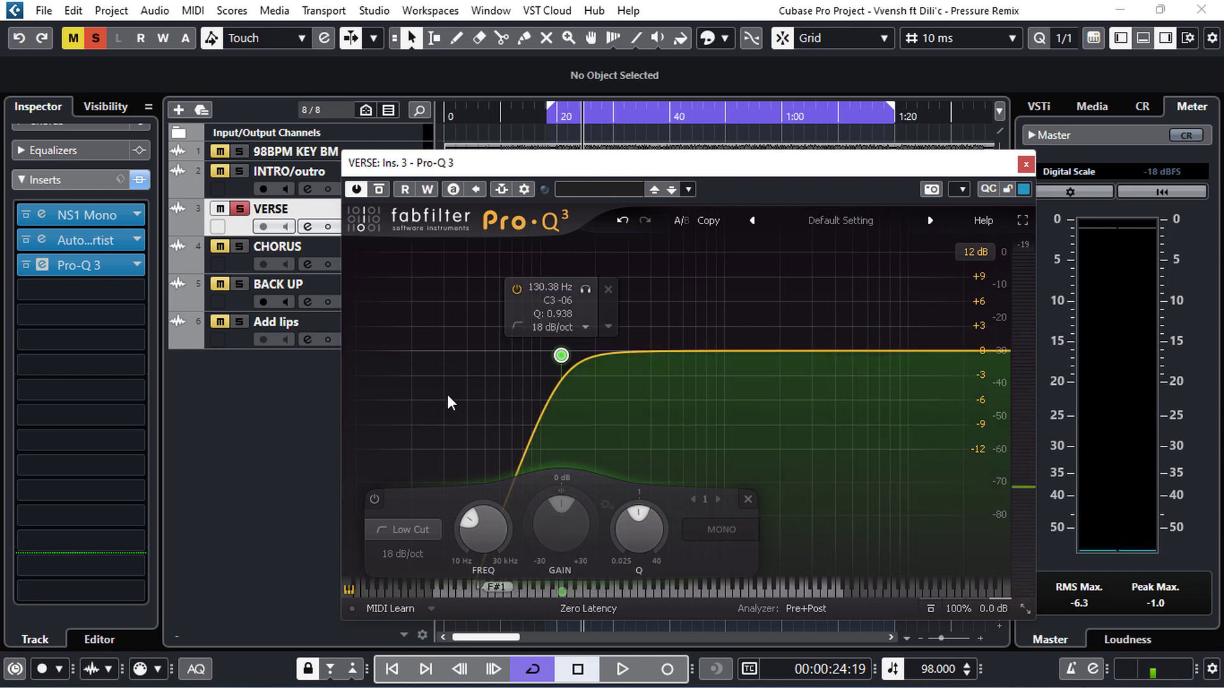
left_click(578, 288)
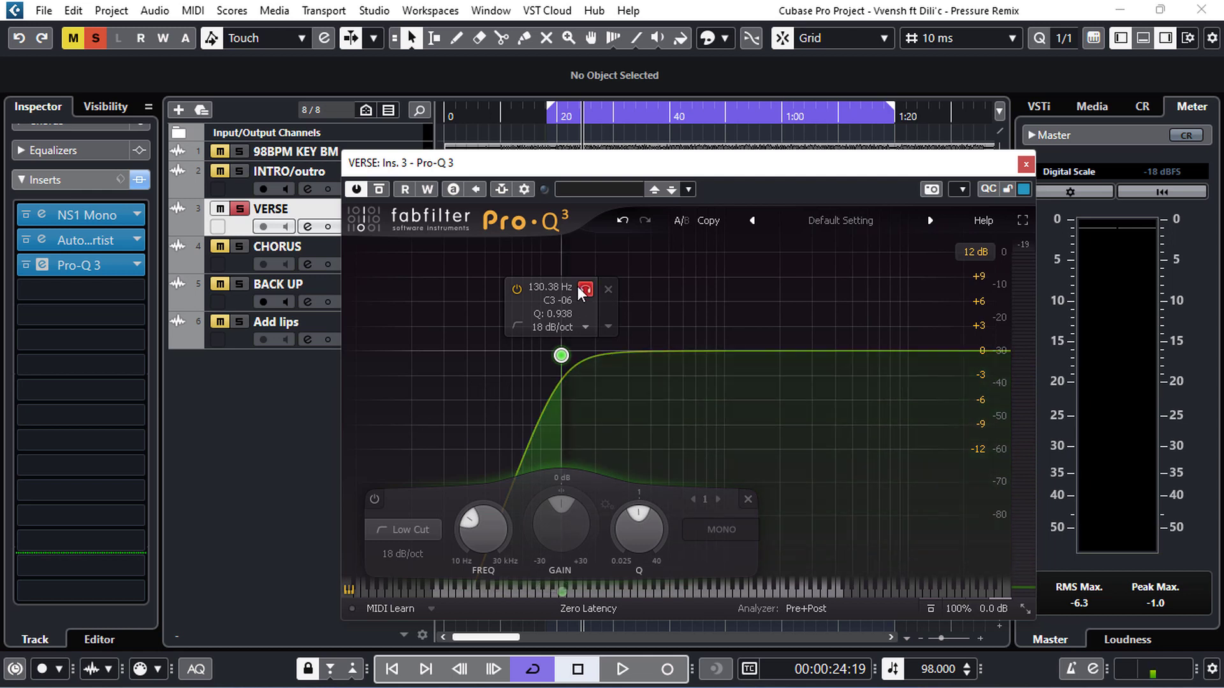
key("space")
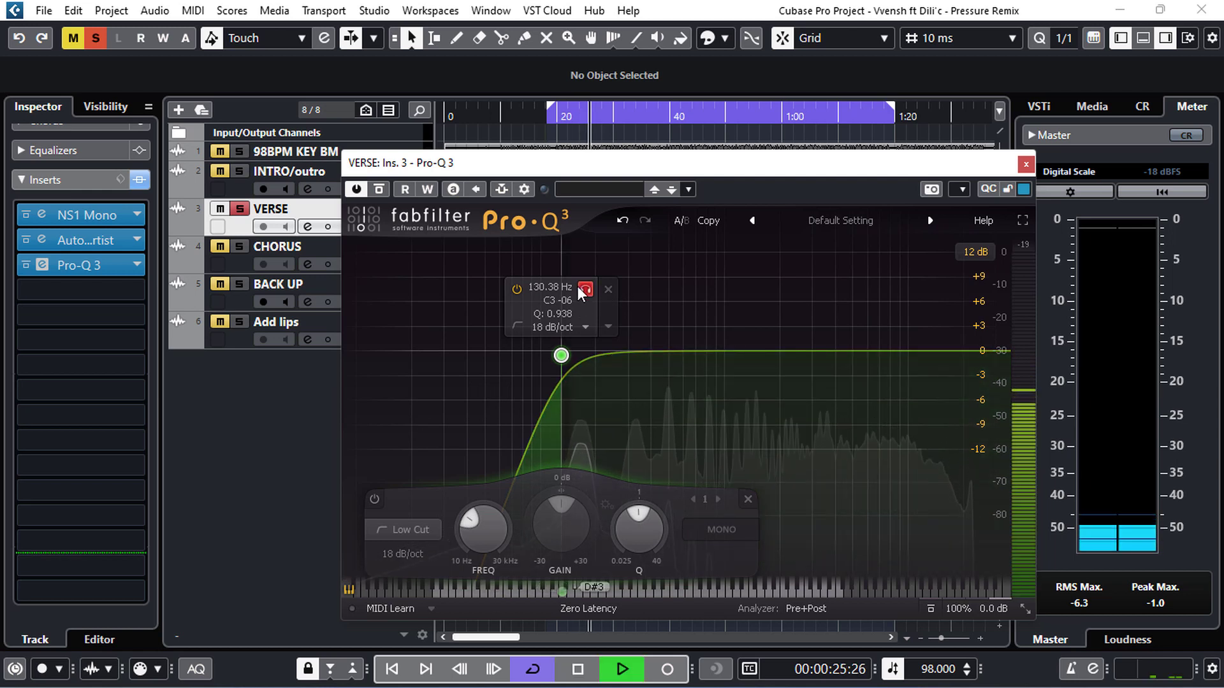
key("space")
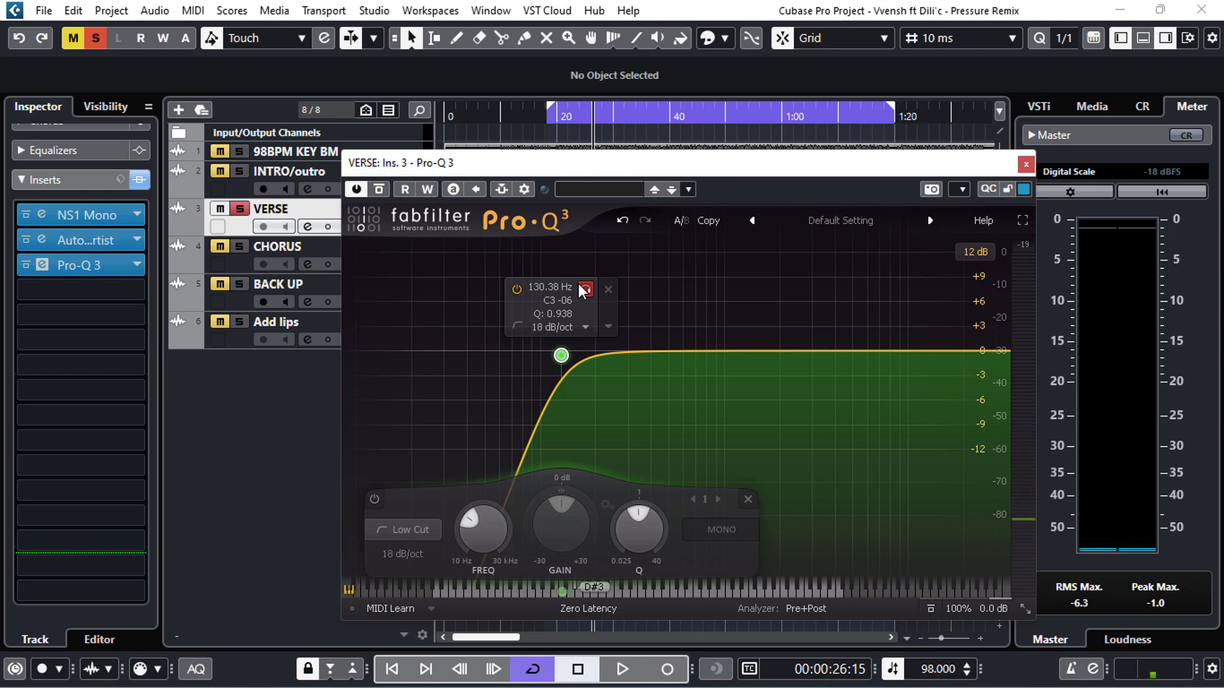
key("space")
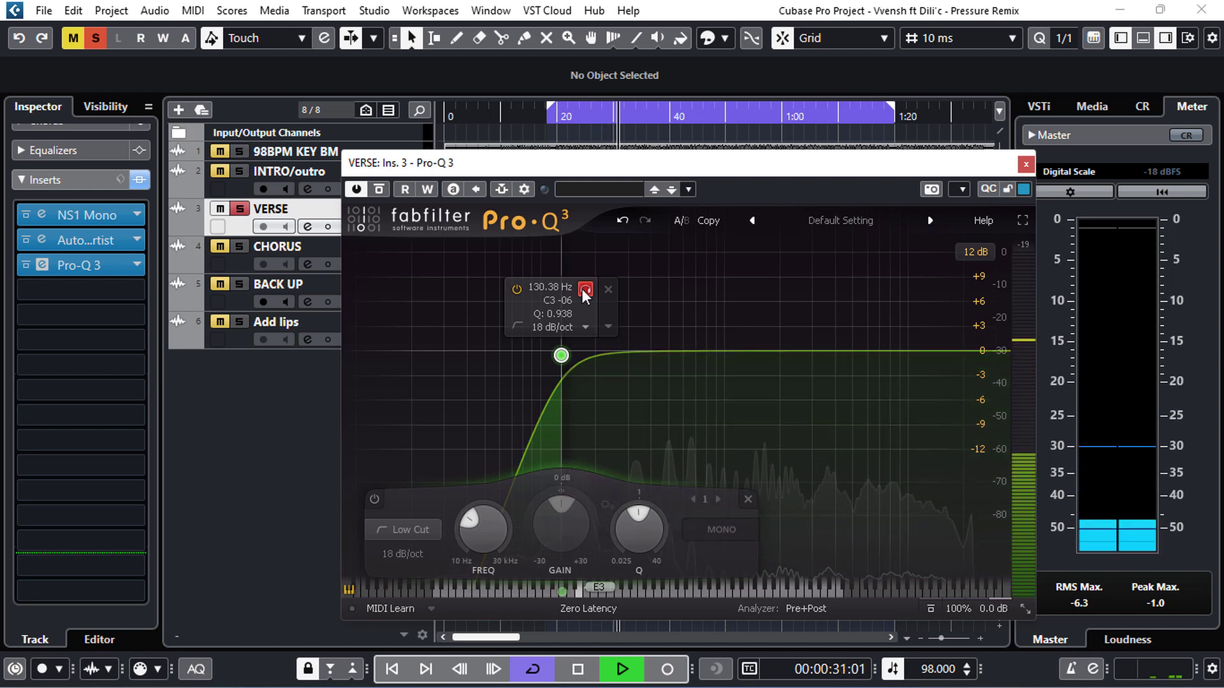
- Unsolo the low-cut band, play the verse from its start, and compare it with the band soloed again
left_click(582, 289)
left_click(558, 143)
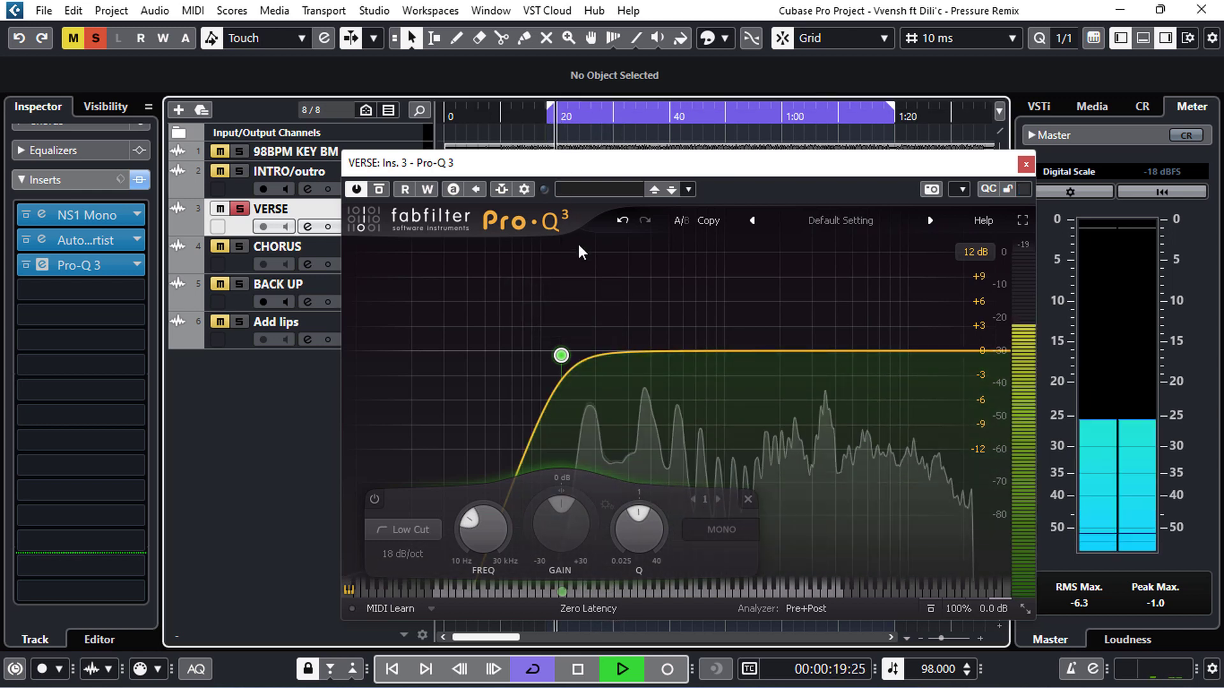
left_click(584, 289)
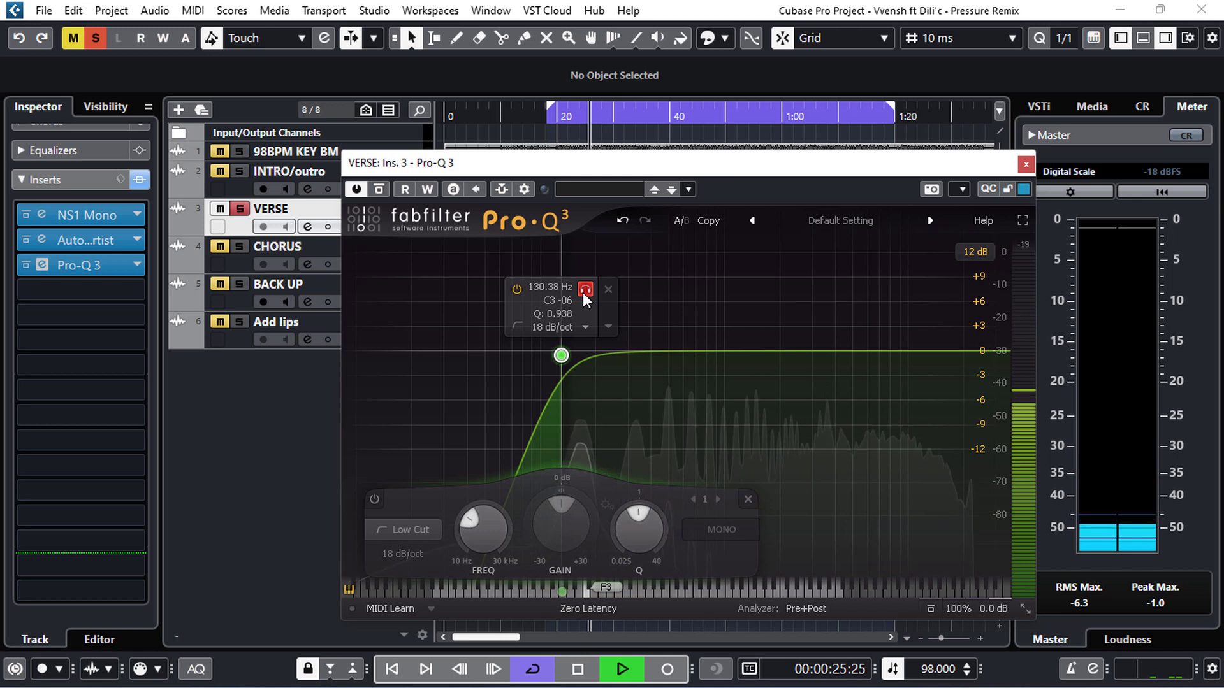
key("space")
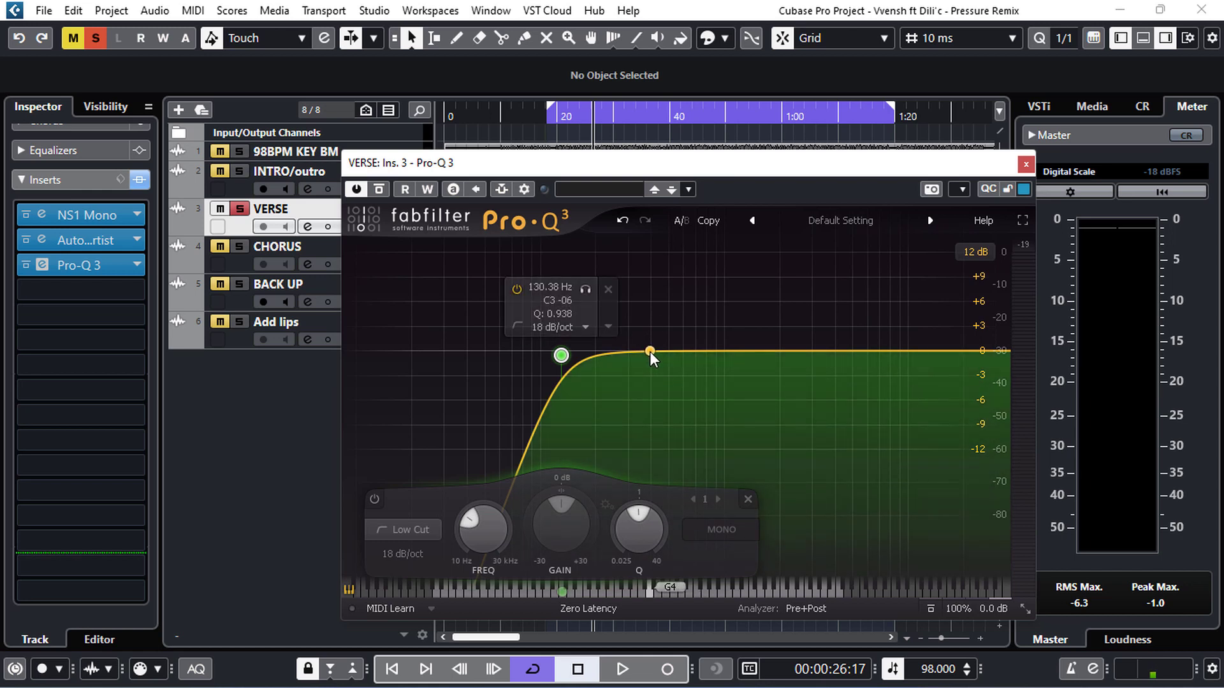
- Add a narrow bell band to Pro-Q 3 at about 334 Hz, boosted about 12.65 dB with a Q of 6.072
left_click_drag(649, 351, 676, 271)
scroll(646, 276, "up", 8)
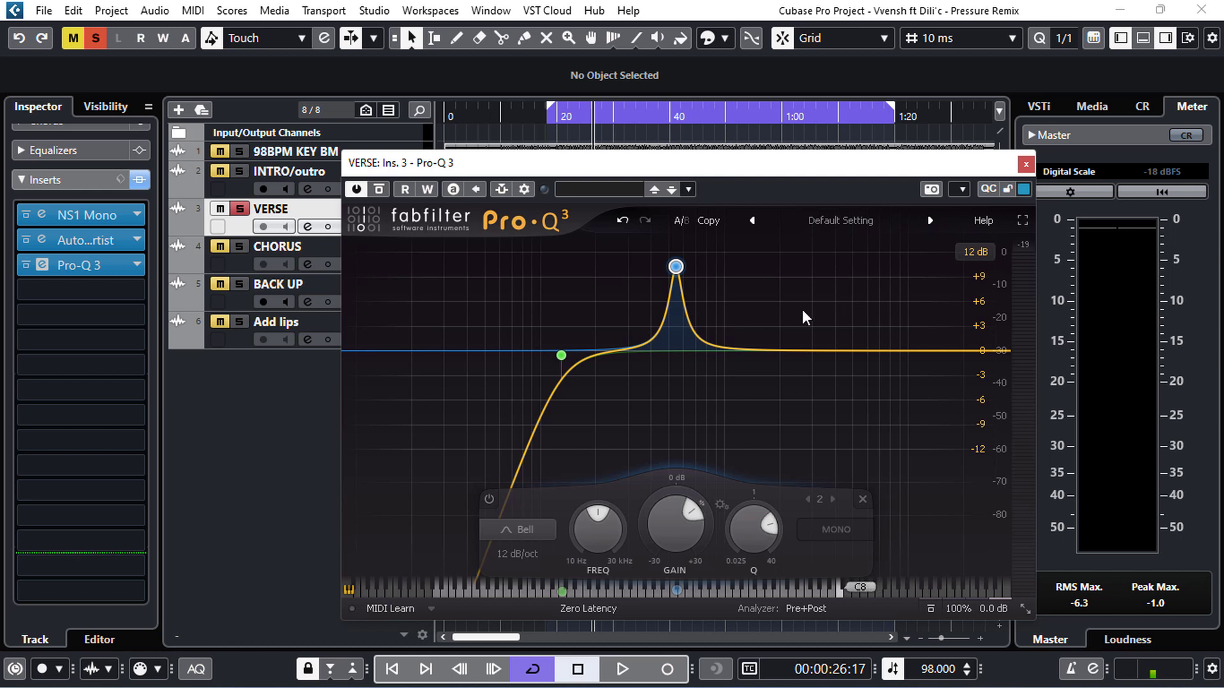
mouse_move(668, 280)
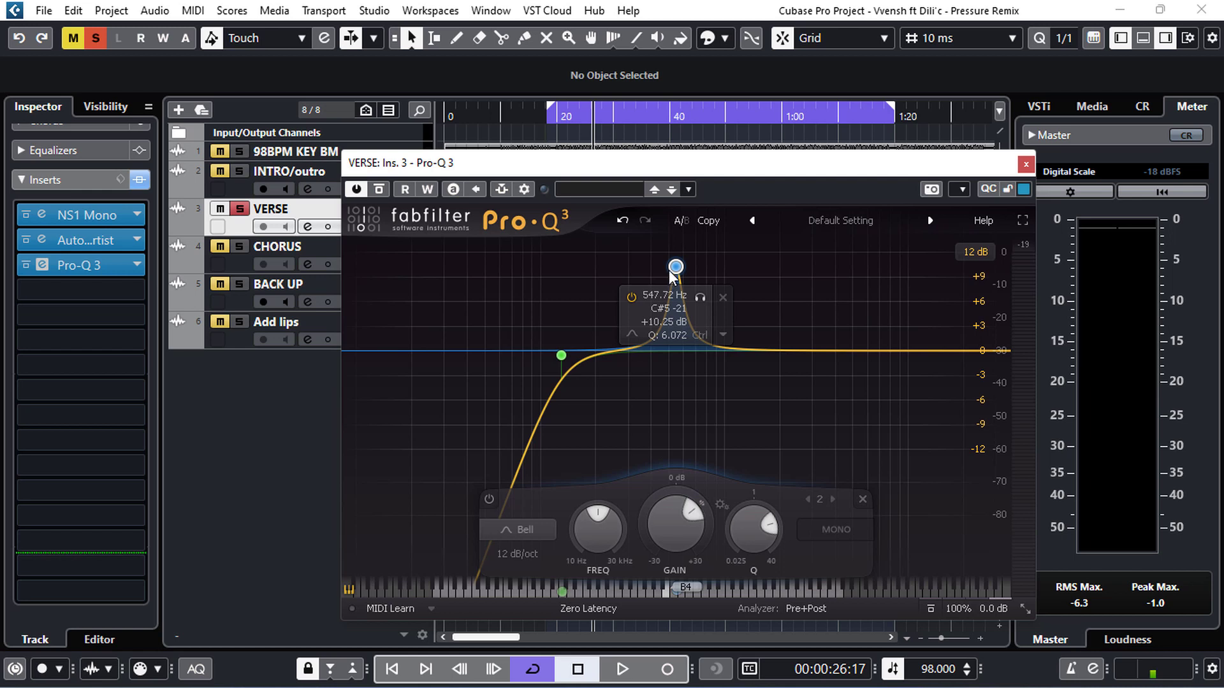
mouse_move(666, 270)
left_mouse_down()
mouse_move(634, 271)
mouse_move(862, 264)
mouse_move(637, 265)
mouse_move(652, 265)
left_mouse_up()
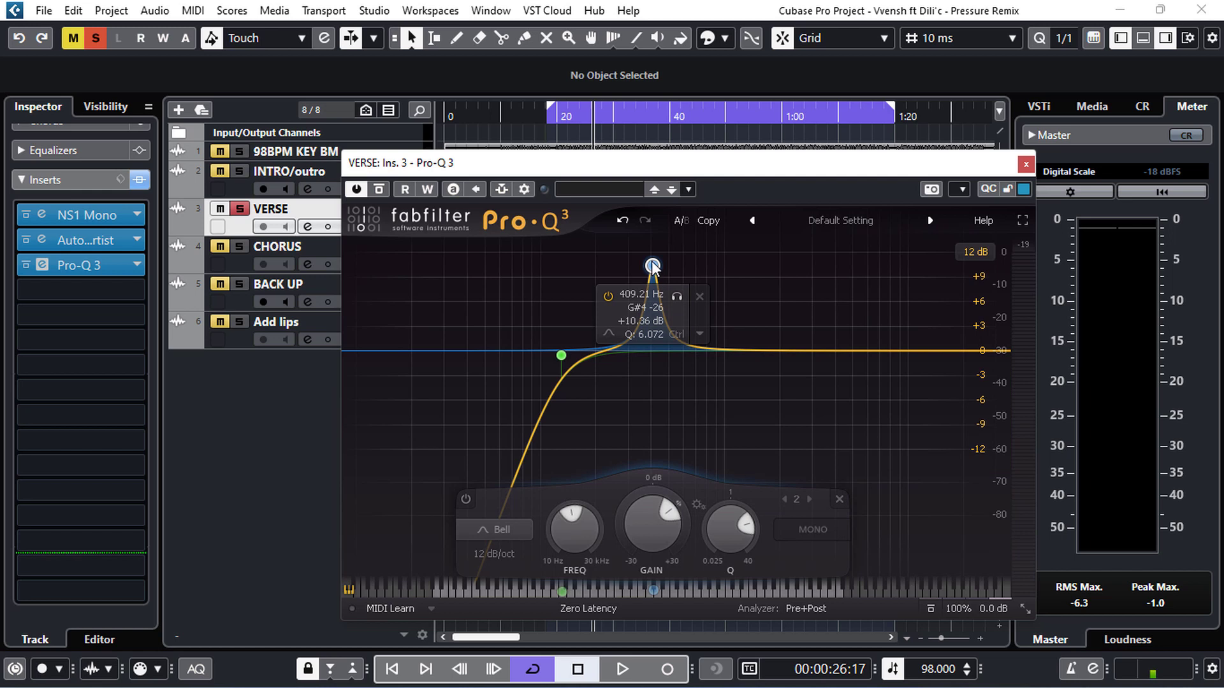
mouse_move(653, 266)
left_mouse_down()
mouse_move(646, 370)
mouse_move(651, 284)
mouse_move(647, 255)
mouse_move(633, 254)
left_mouse_up()
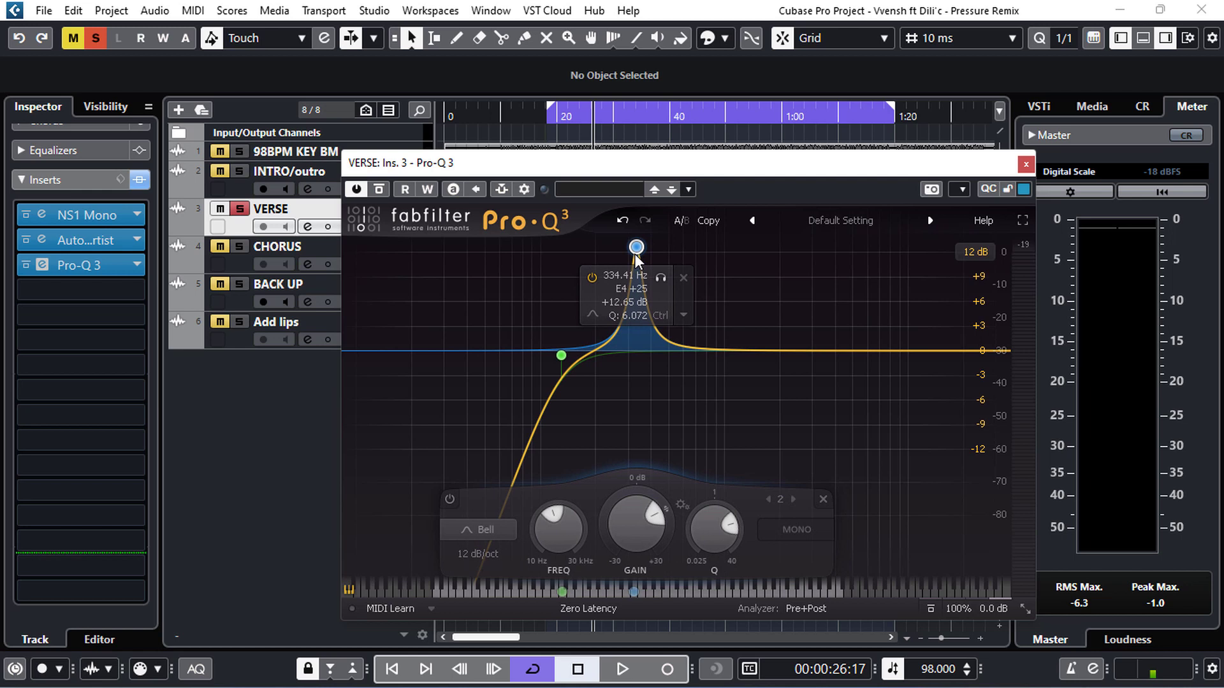
- Solo the bell band briefly and shift its boost to about 387 Hz with about 11.56 dB of gain
left_click(659, 278)
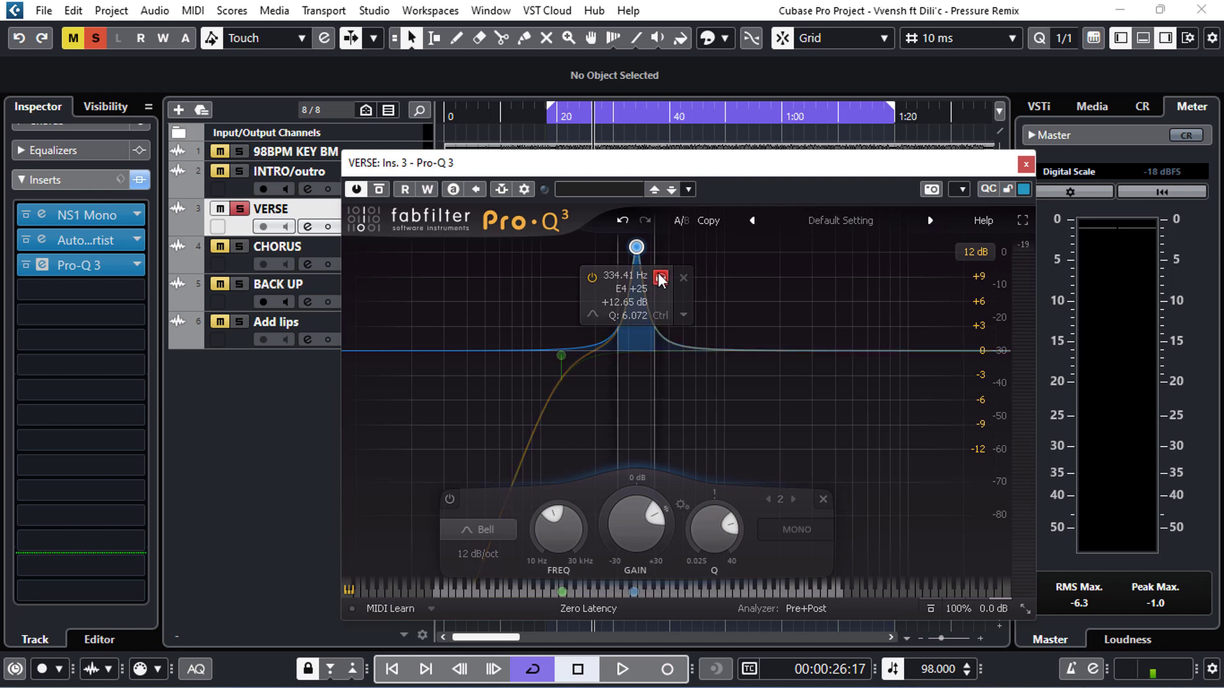
left_click(660, 279)
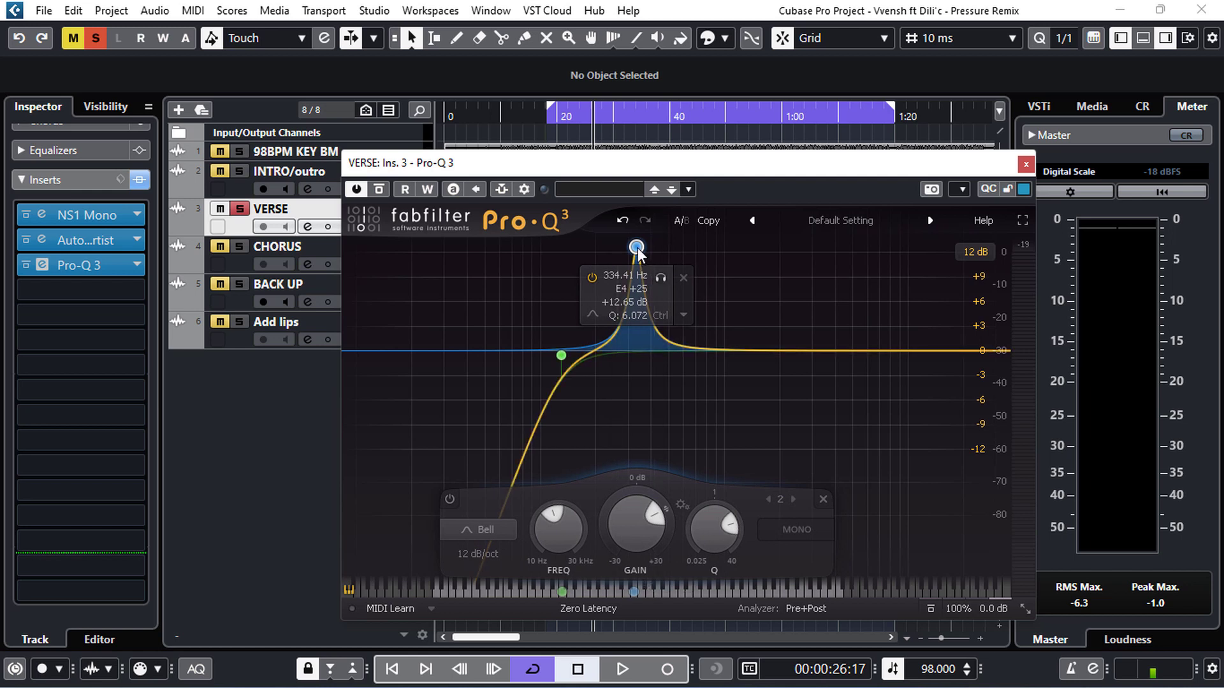
mouse_move(637, 249)
left_mouse_down()
mouse_move(777, 247)
mouse_move(818, 279)
mouse_move(923, 285)
mouse_move(631, 286)
mouse_move(644, 392)
mouse_move(645, 256)
left_mouse_up()
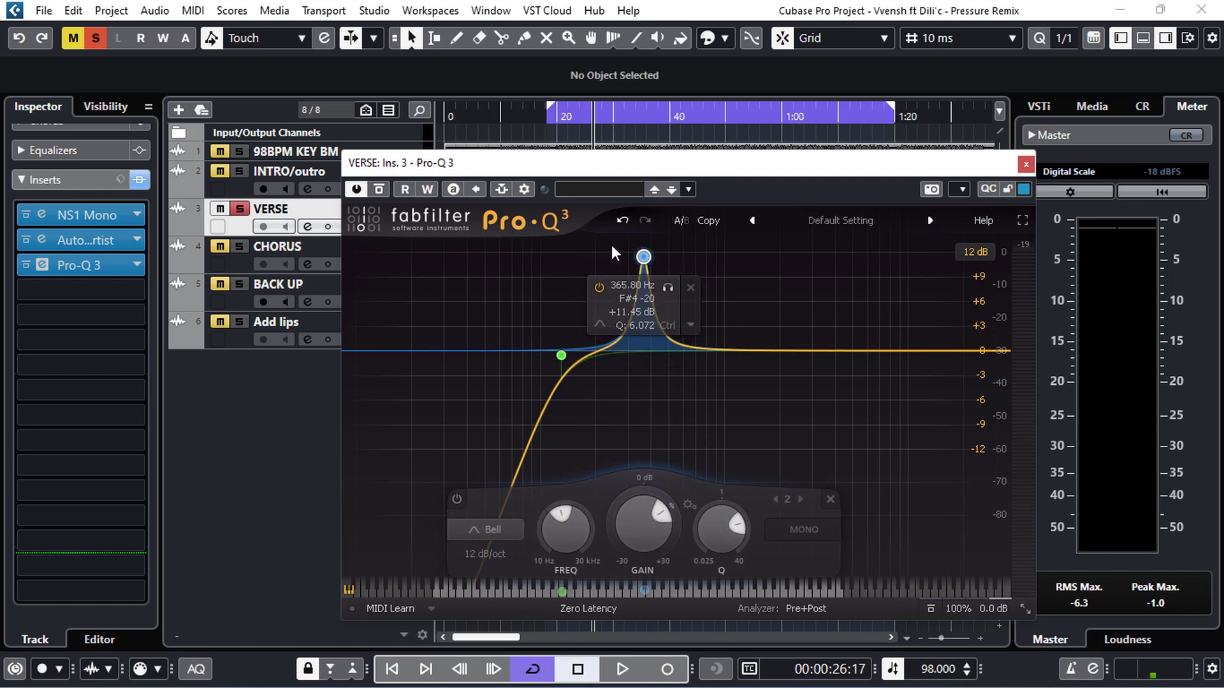
left_click(560, 114)
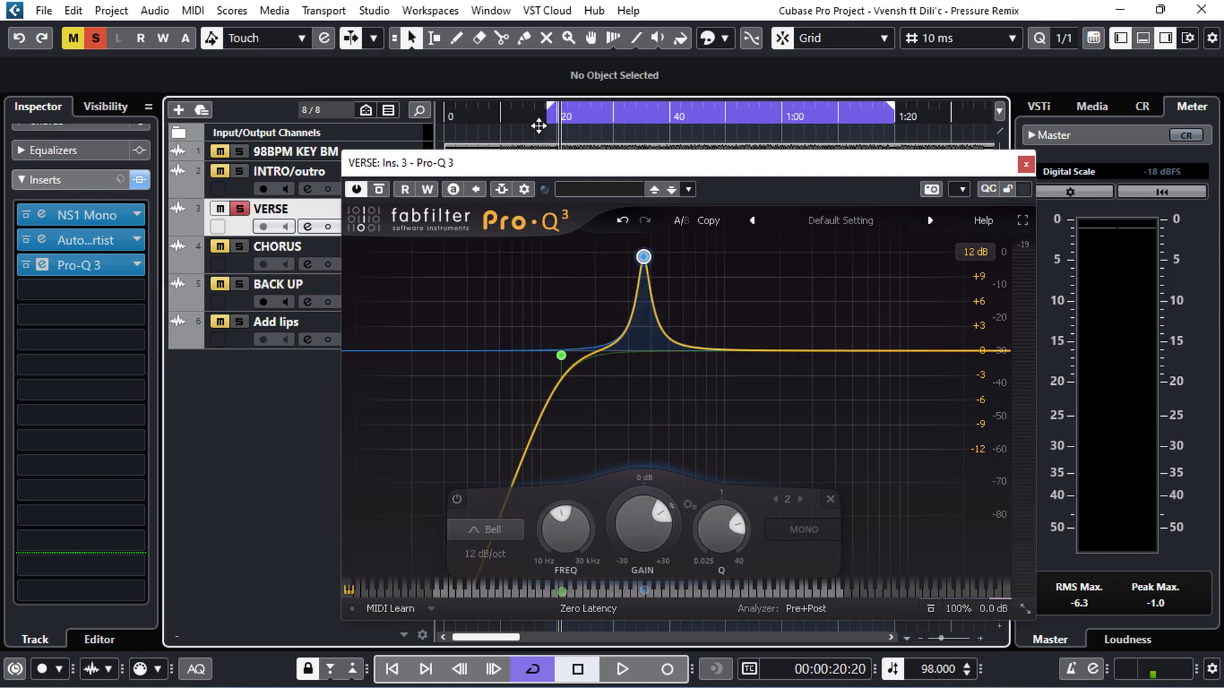
left_click(238, 209)
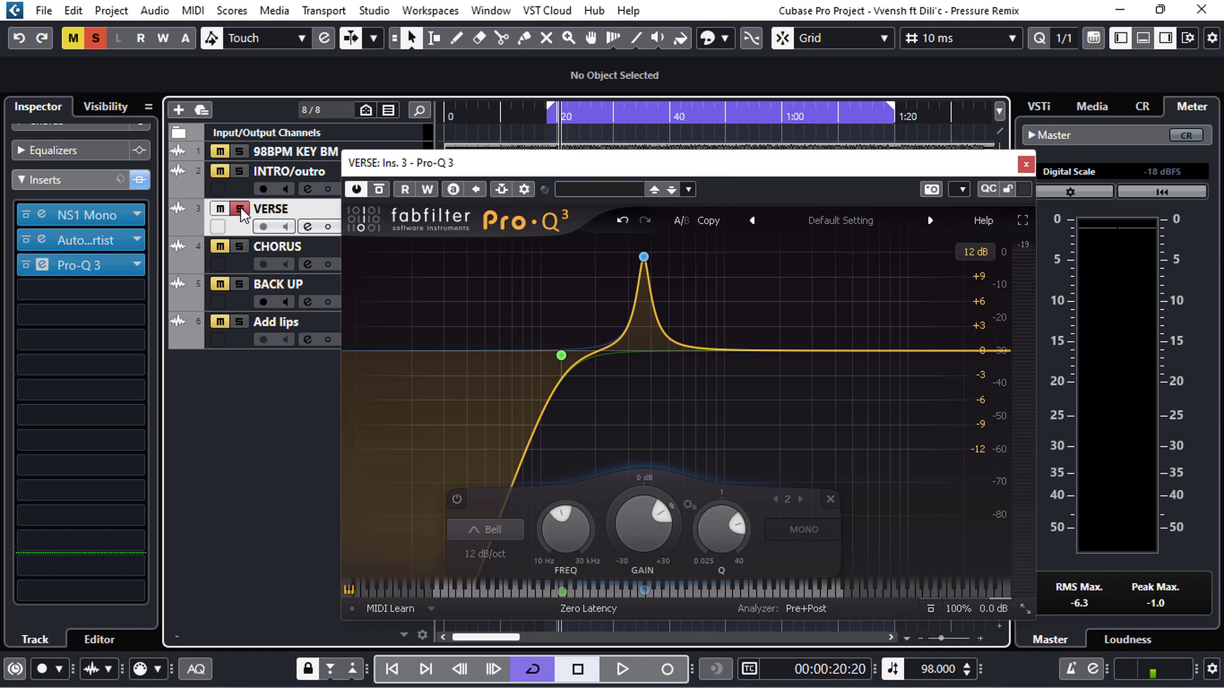
mouse_move(699, 293)
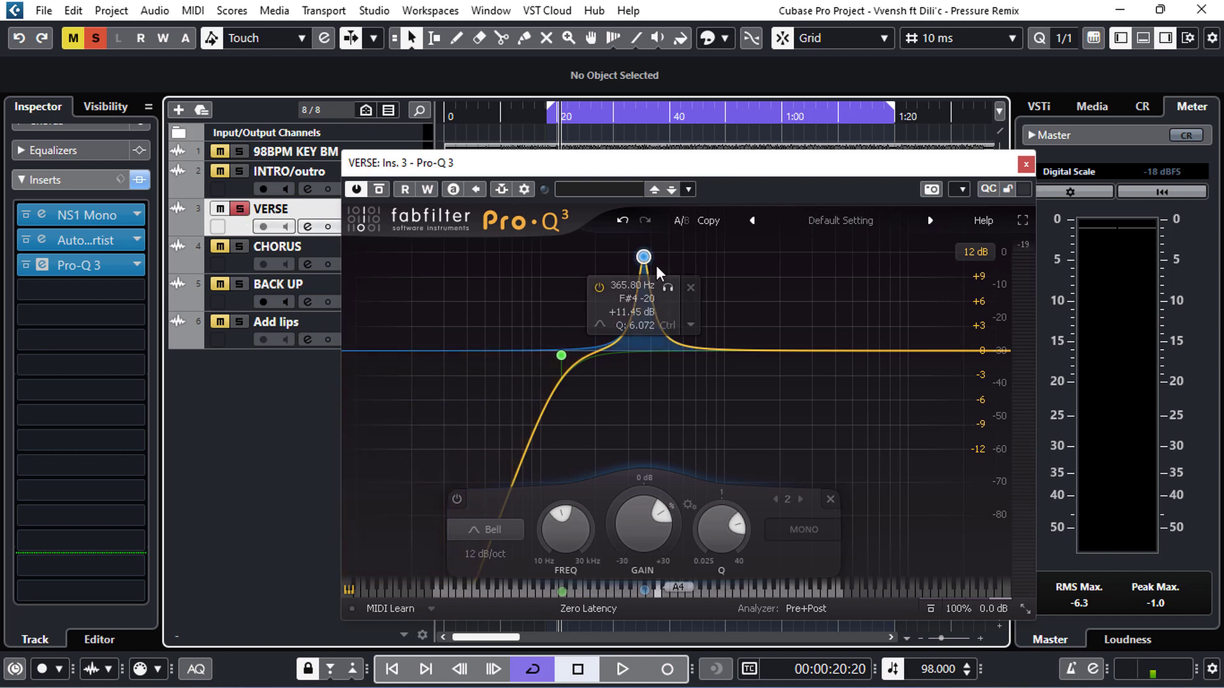
mouse_move(649, 257)
left_mouse_down()
mouse_move(710, 260)
mouse_move(648, 260)
left_mouse_up()
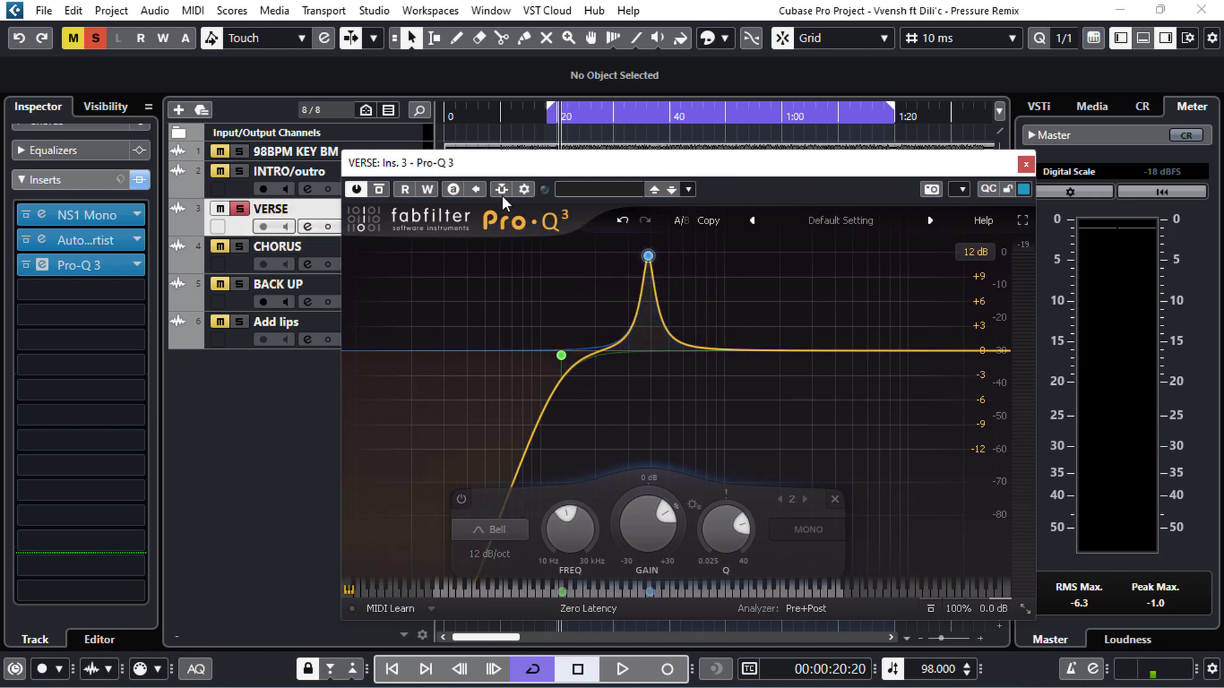
- Play the verse from its start, sweep the bell boost to about 214 Hz at about +12.33 dB, and solo the band
left_click(552, 117)
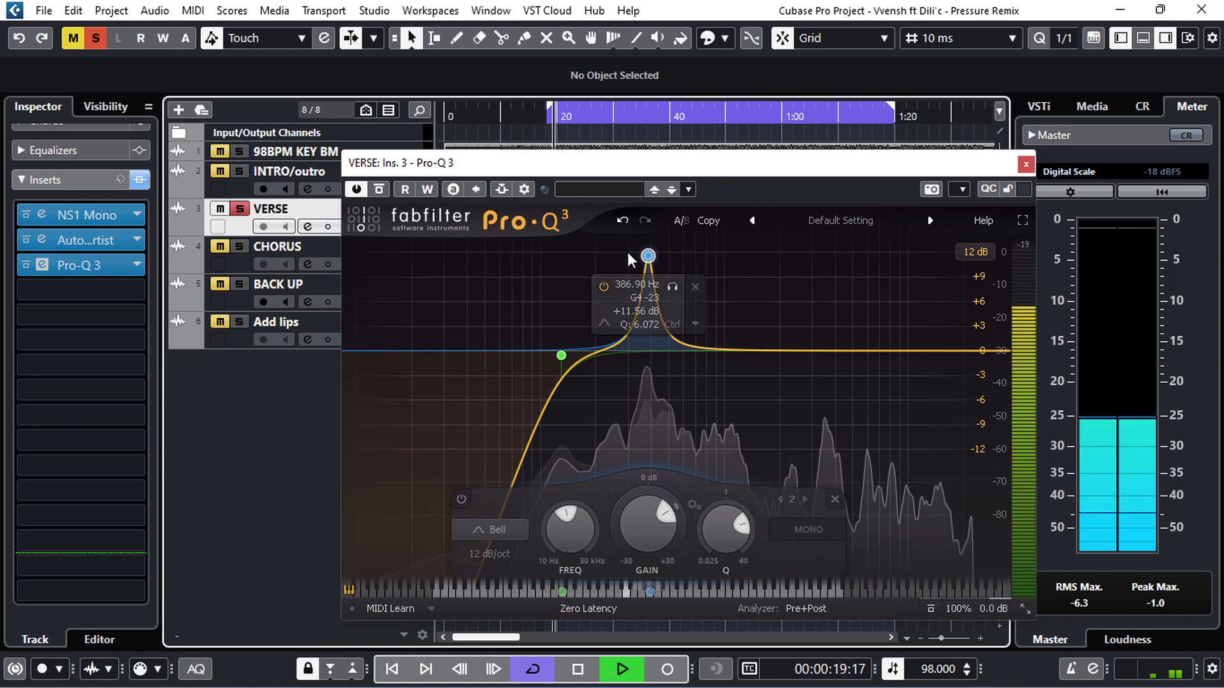
left_click_drag(648, 255, 601, 251)
left_click(625, 280)
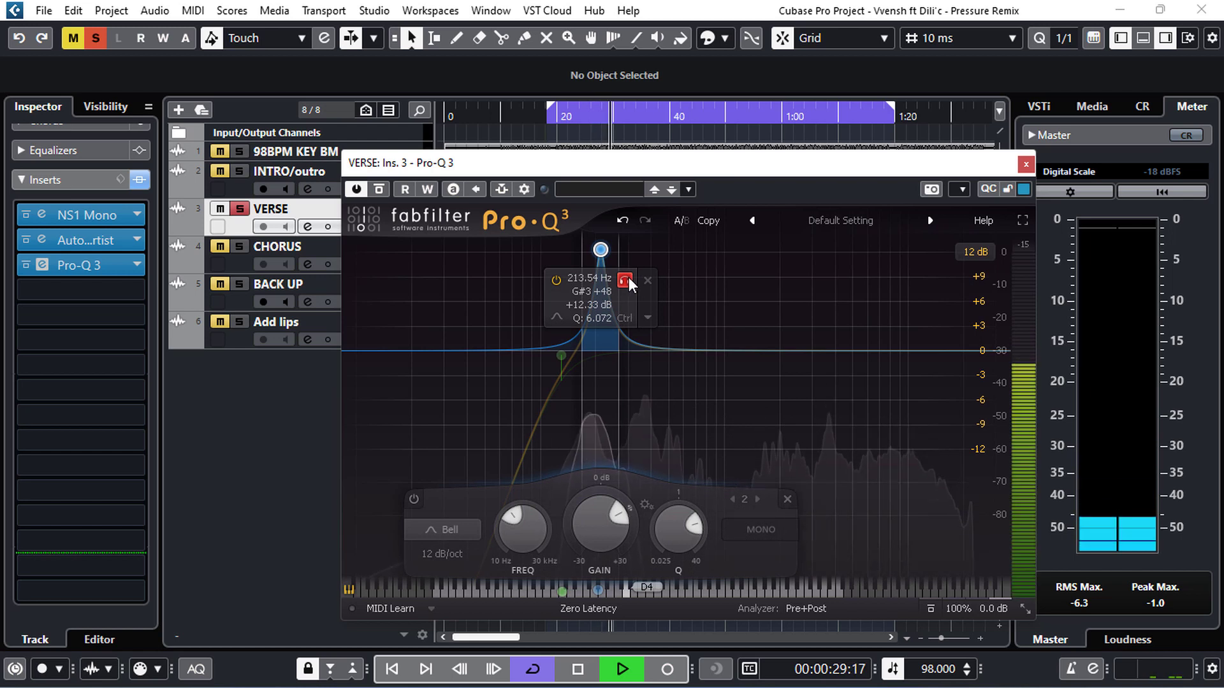
- Unsolo the bell band, shift its boost to about 191 Hz at +12.33 dB, and stop playback
left_click(627, 280)
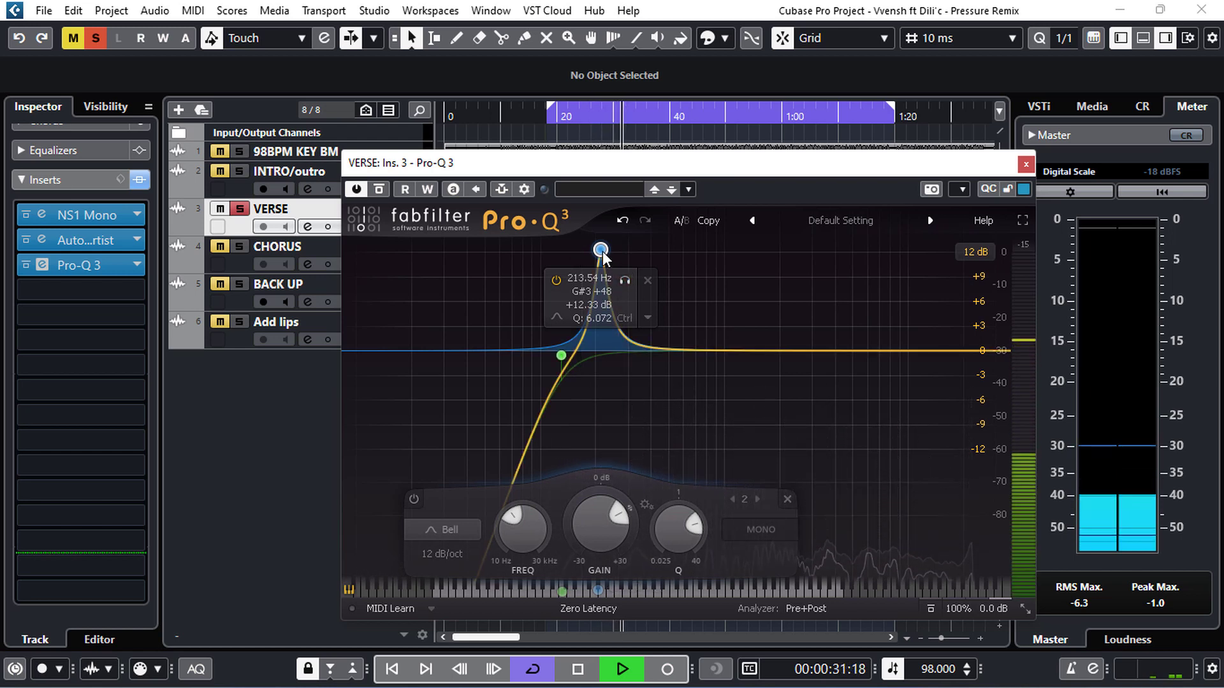
left_click_drag(602, 254, 597, 255)
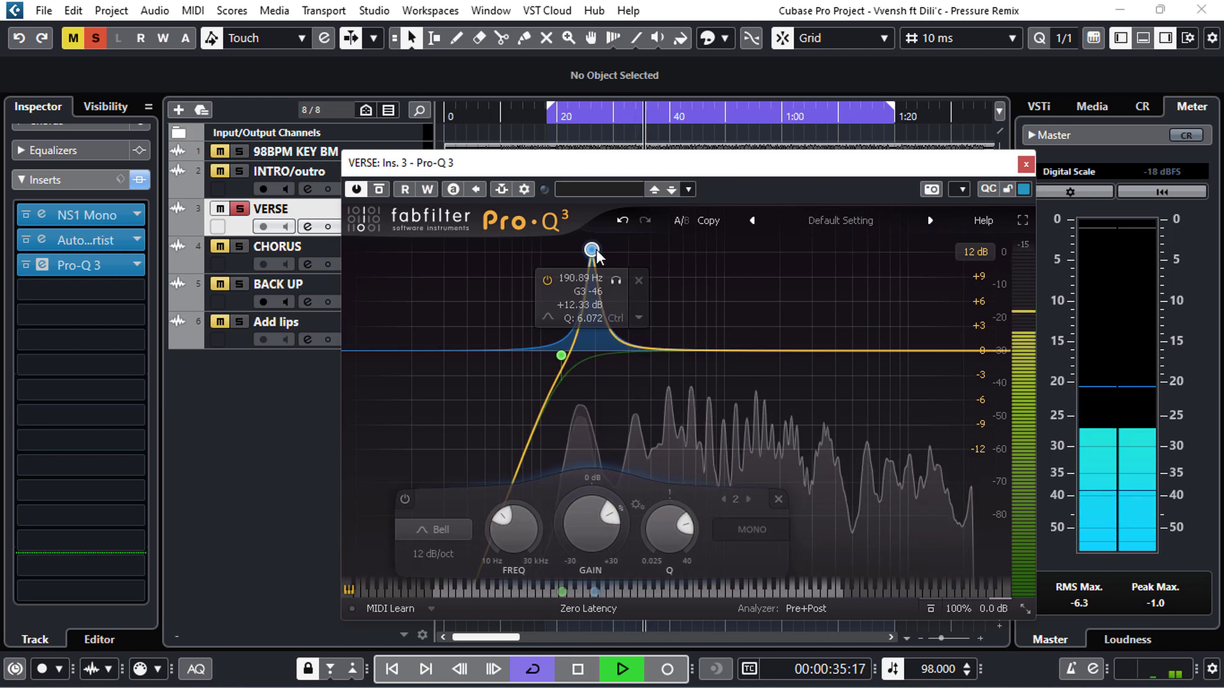
key("space")
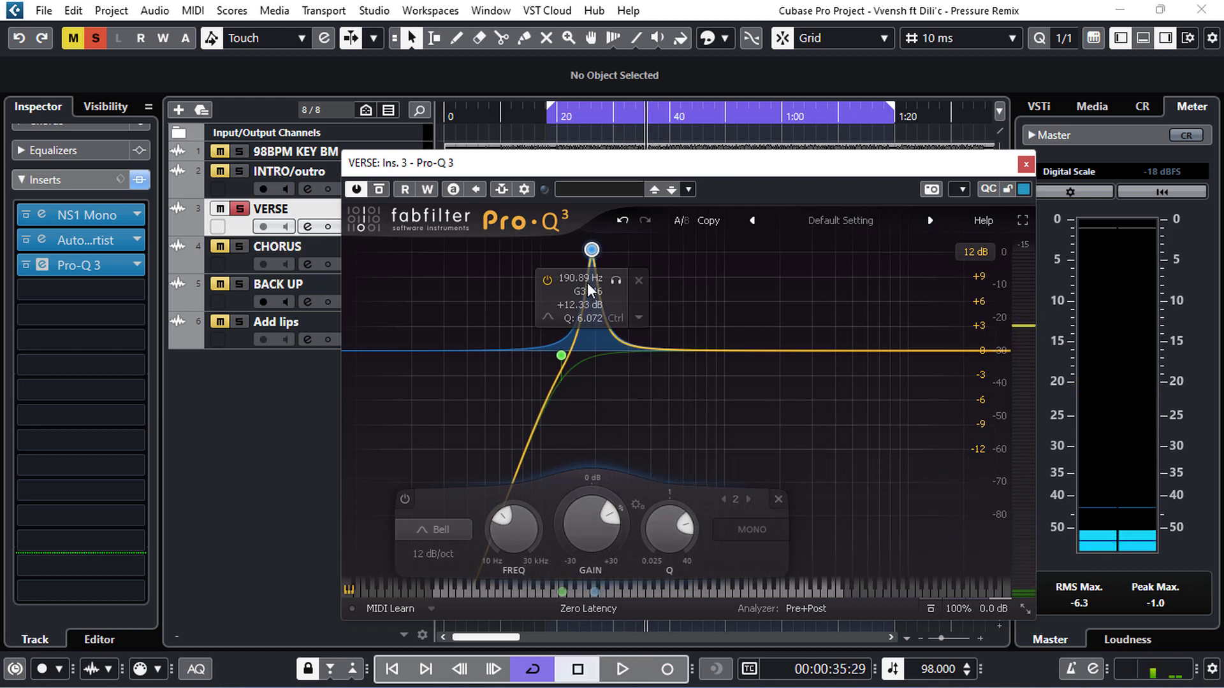
- Resume playback and listen to the 191 Hz bell band soloed, ending with the solo off and playback stopped
key("space")
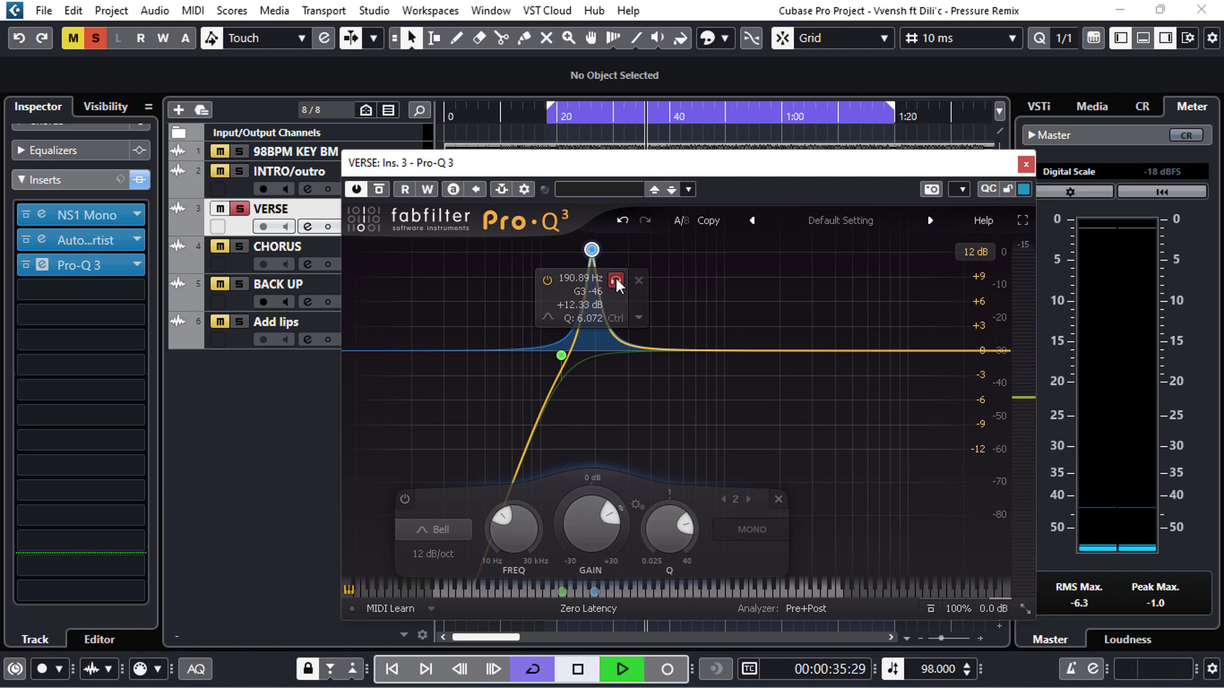
left_click(616, 279)
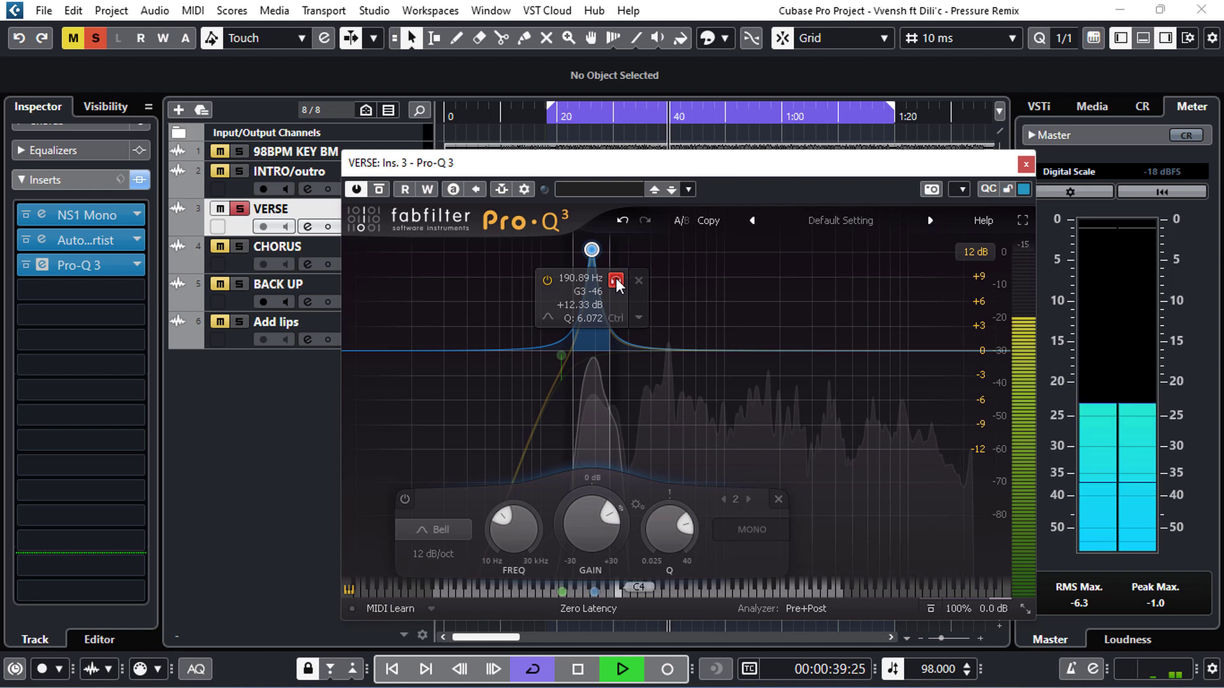
left_click(616, 280)
key("space")
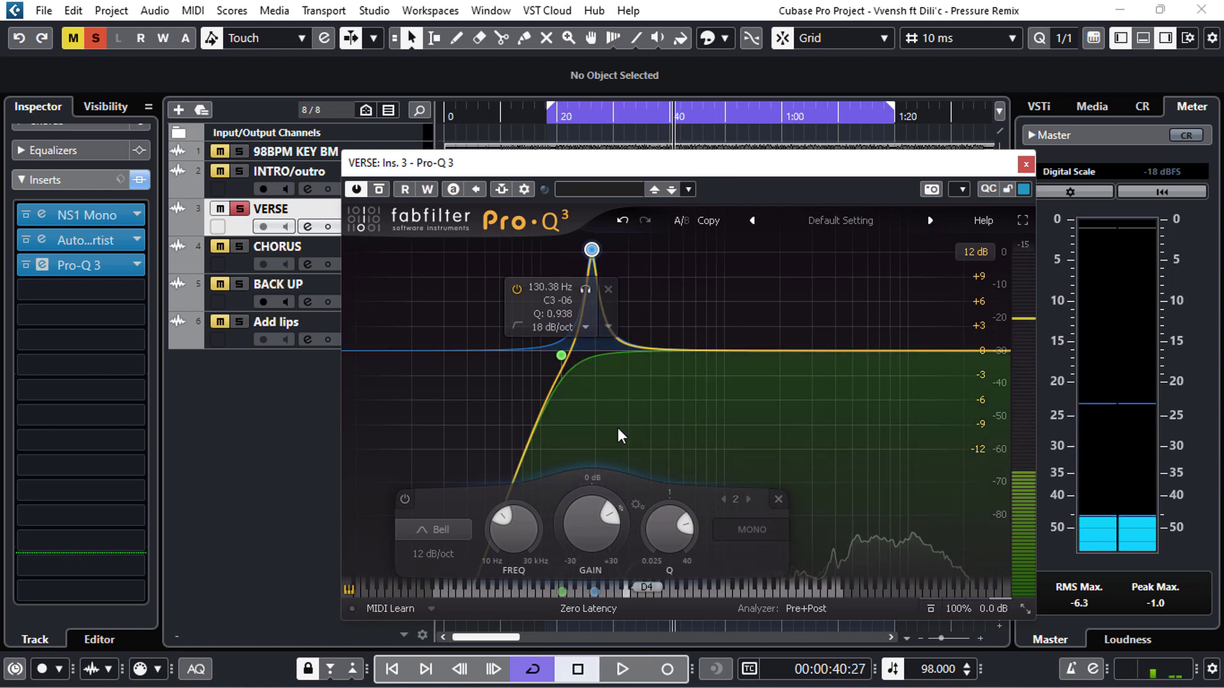
- Turn the bell boost into a cut of about 3.14 dB at about 189 Hz
mouse_move(591, 497)
left_mouse_down()
mouse_move(591, 510)
mouse_move(592, 497)
mouse_move(574, 501)
mouse_move(612, 507)
mouse_move(607, 485)
left_mouse_up()
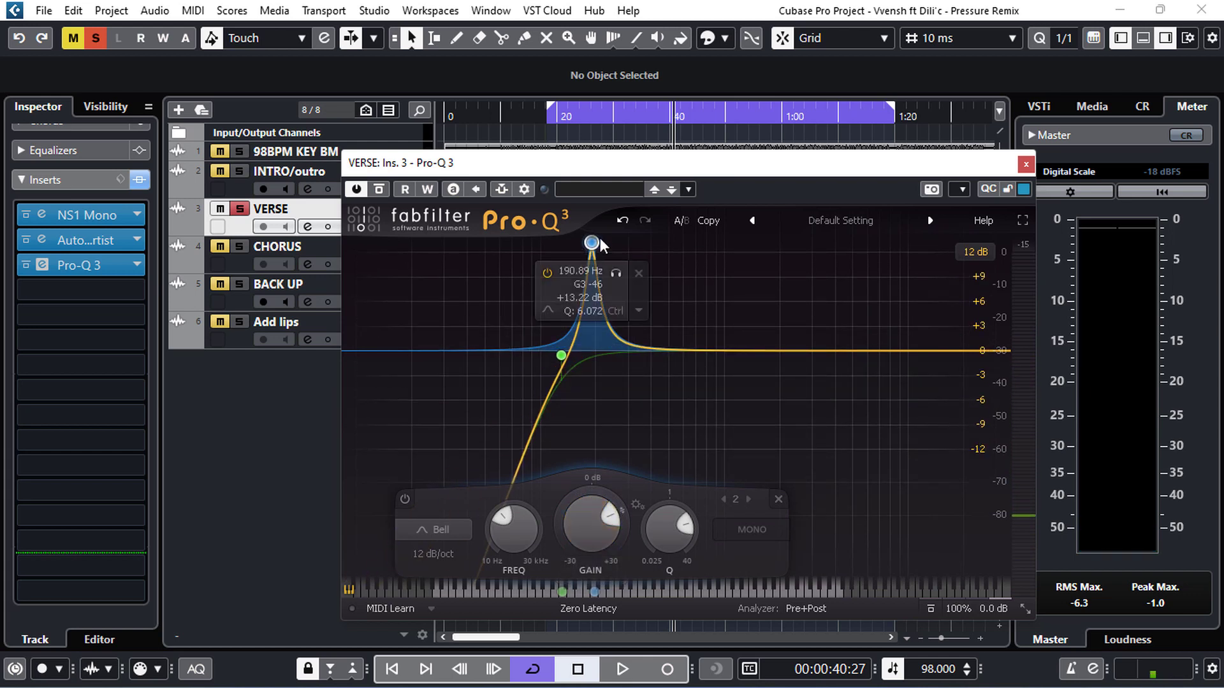
left_click_drag(594, 266, 597, 377)
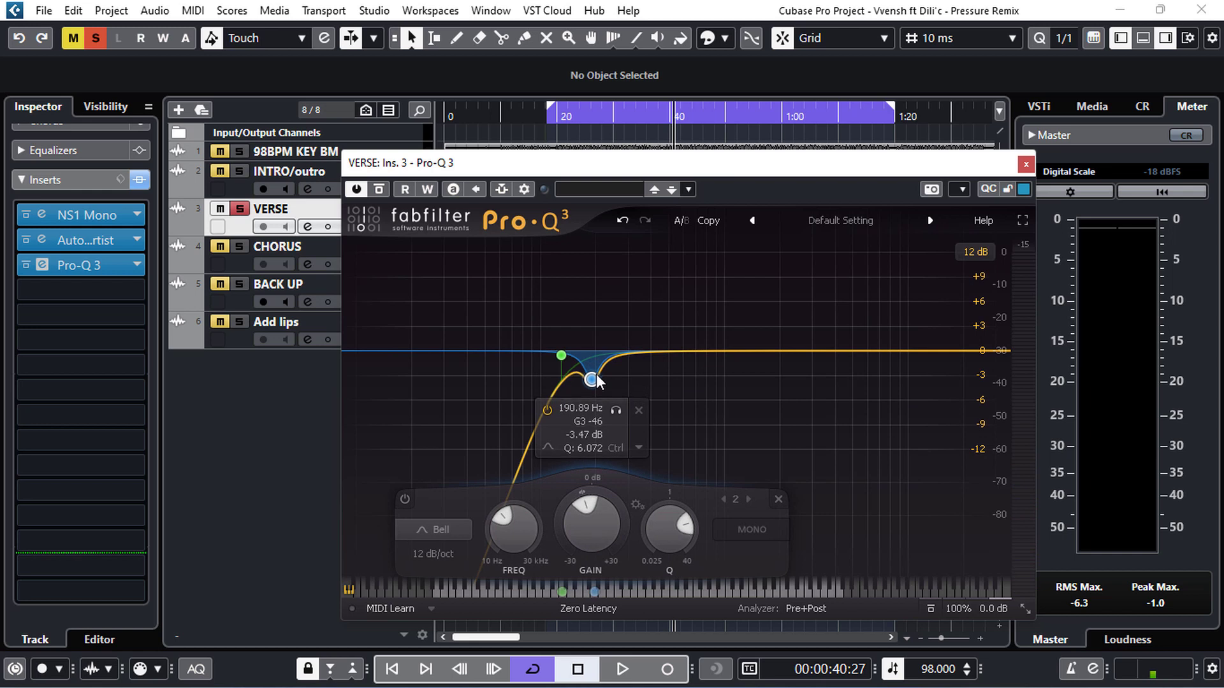
left_click_drag(598, 372, 595, 371)
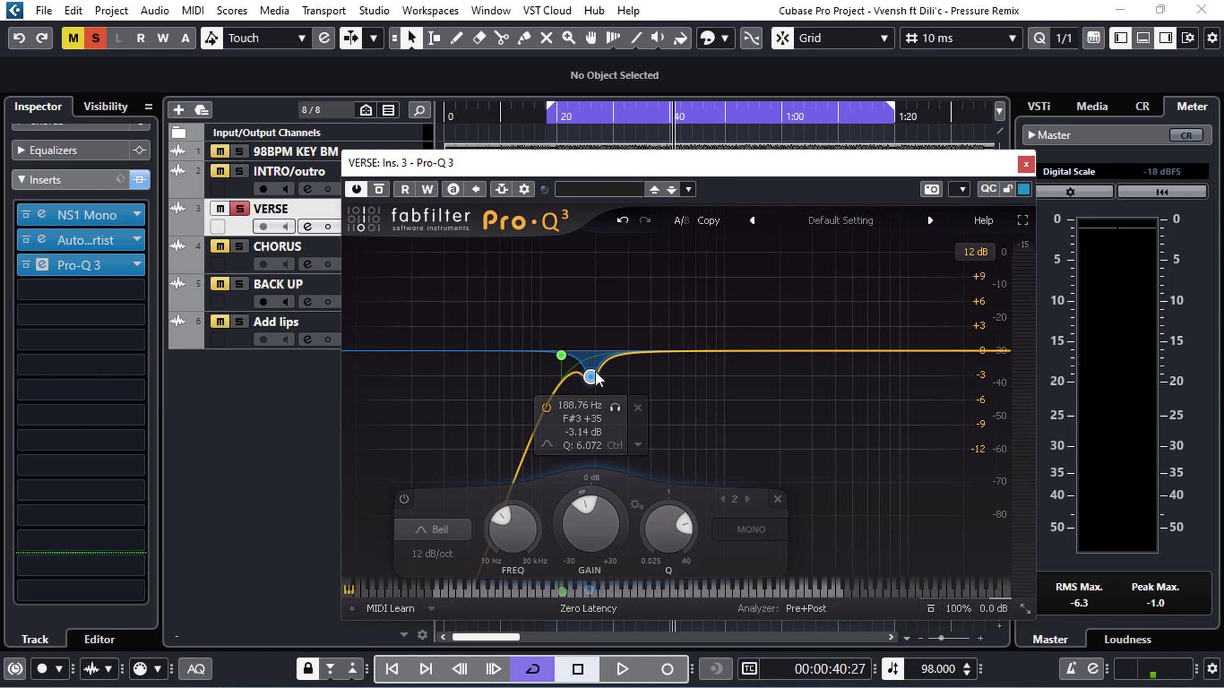
- Play the verse from about the 20-second mark to hear the new cut
left_click(554, 120)
key("space")
key("space")
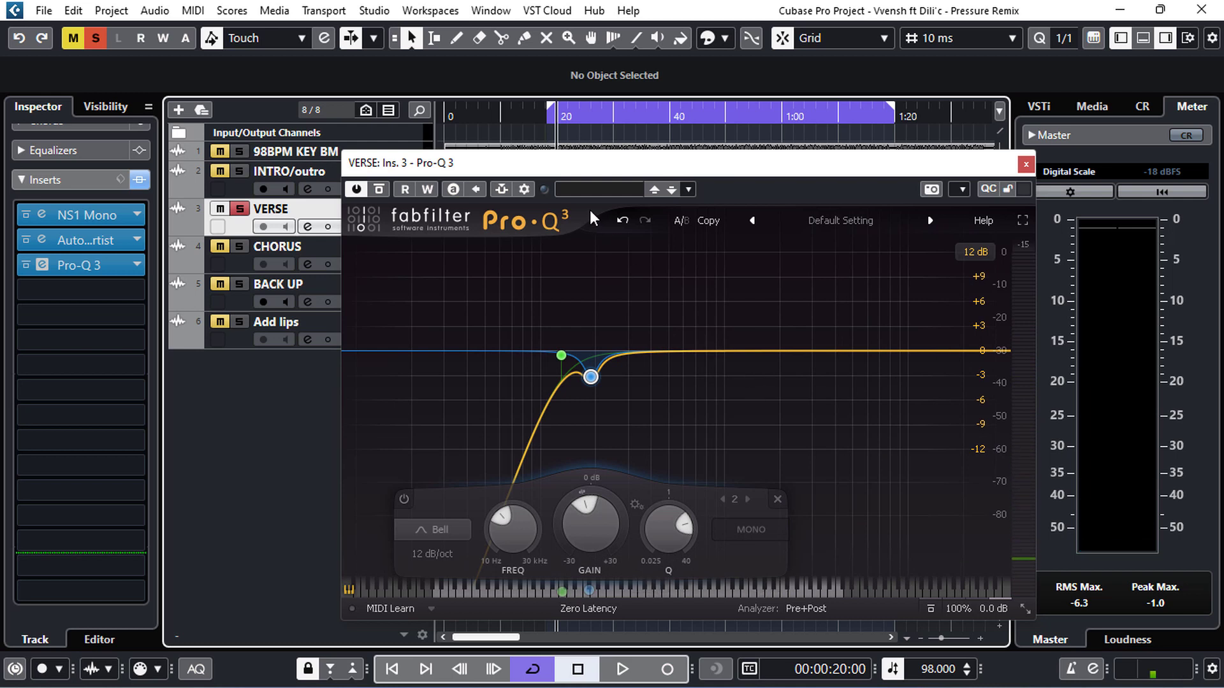
key("space")
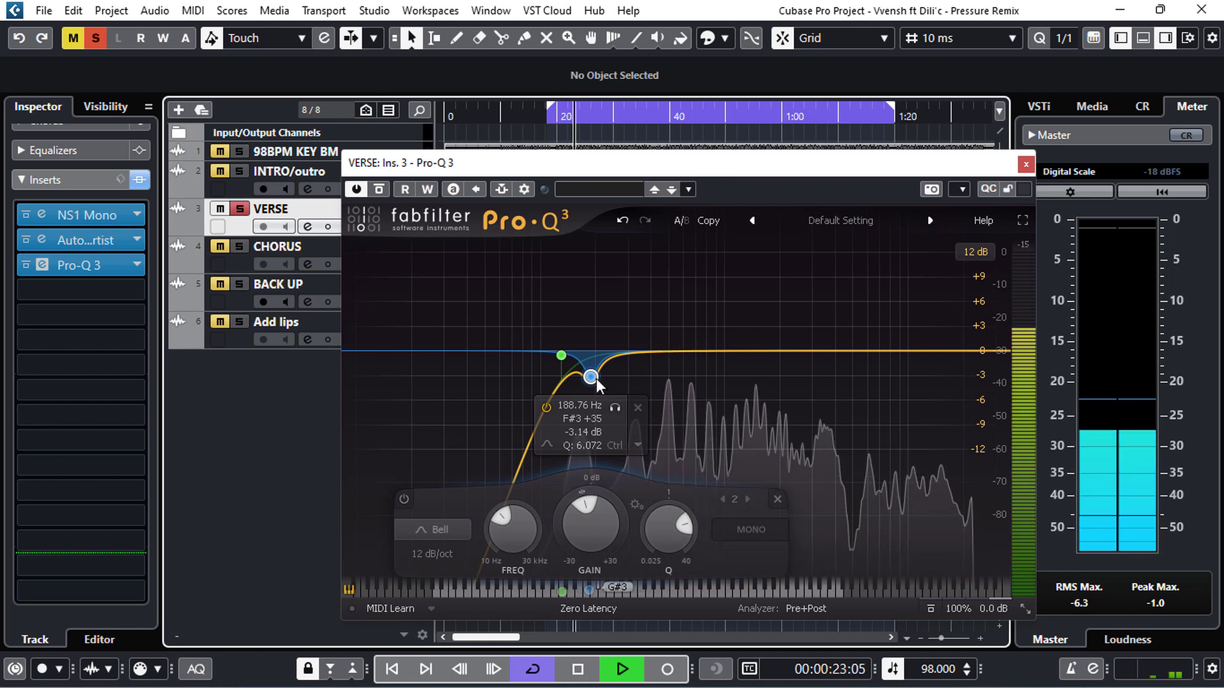
- Add a bell band at about 554 Hz, narrow and boost it, and sweep it down to about 313 Hz
left_click_drag(677, 351, 677, 290)
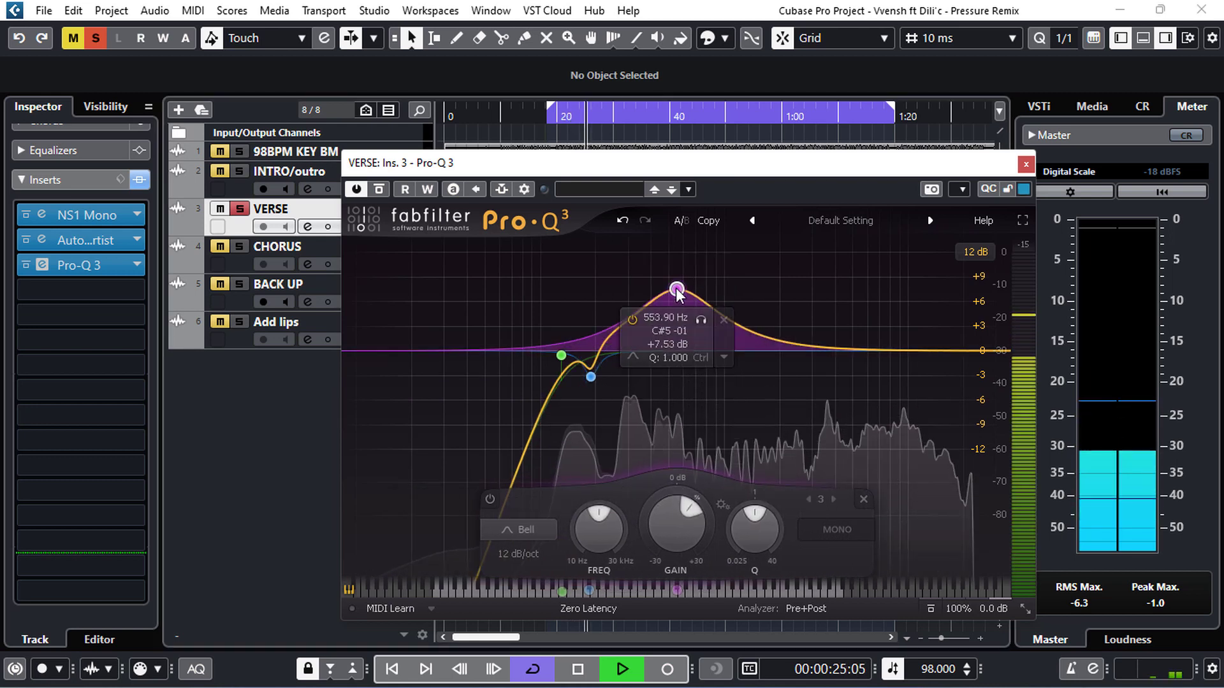
scroll(677, 290, "up", 6)
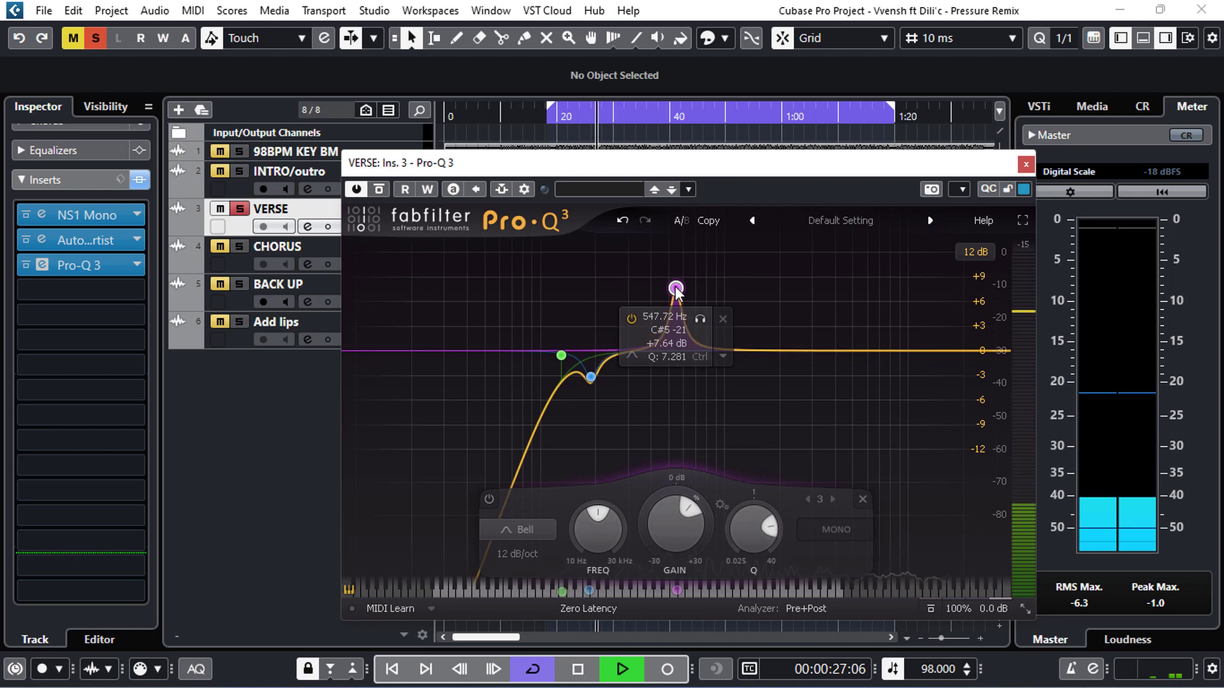
left_click_drag(677, 290, 651, 296)
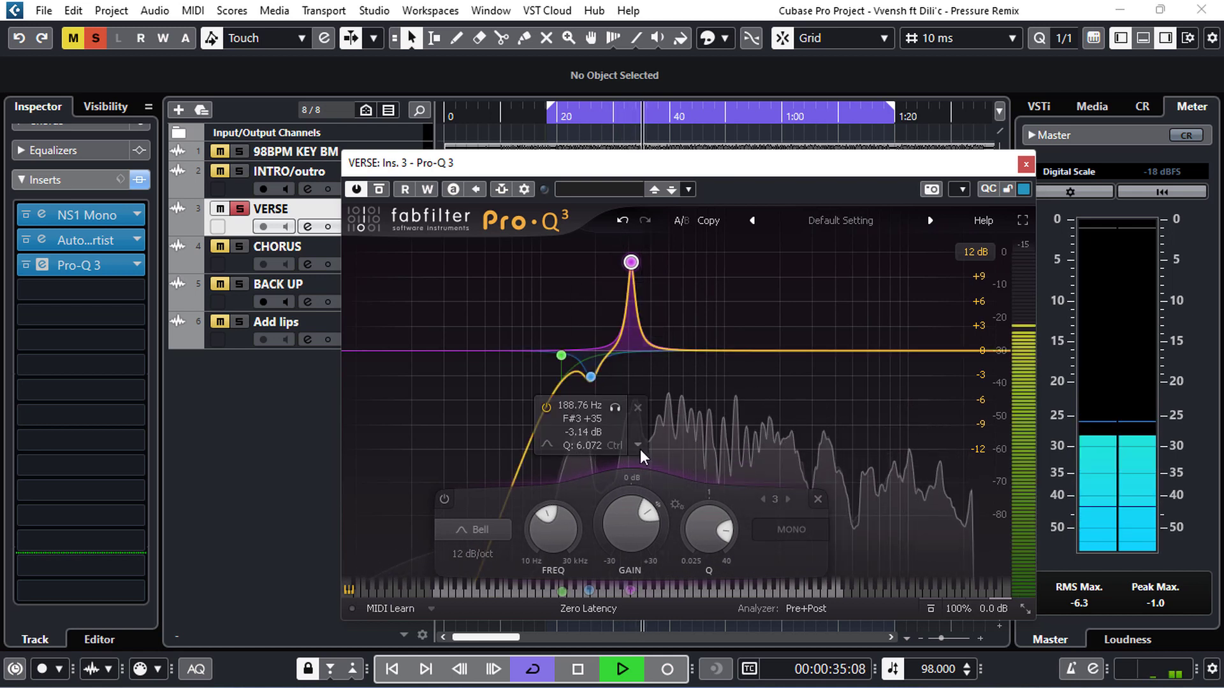
- Stop playback and set the 313 Hz band's gain to a cut of about 2.13 dB
key("space")
left_click_drag(646, 509, 624, 505)
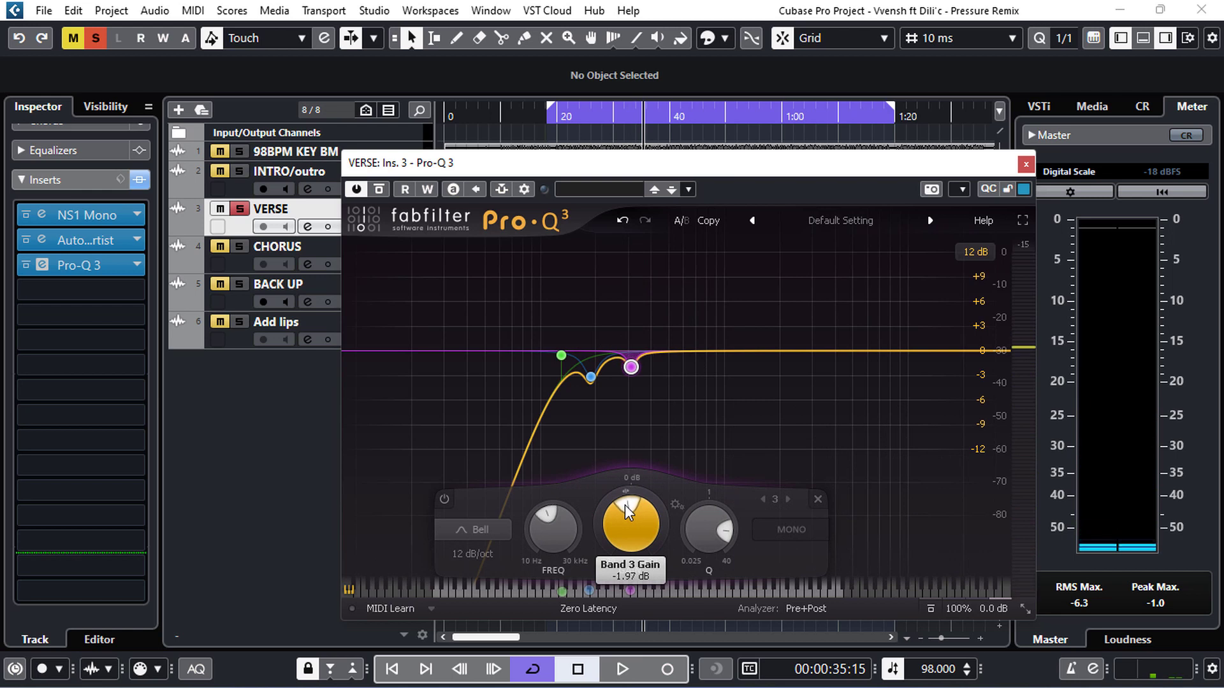
left_click_drag(625, 505, 624, 506)
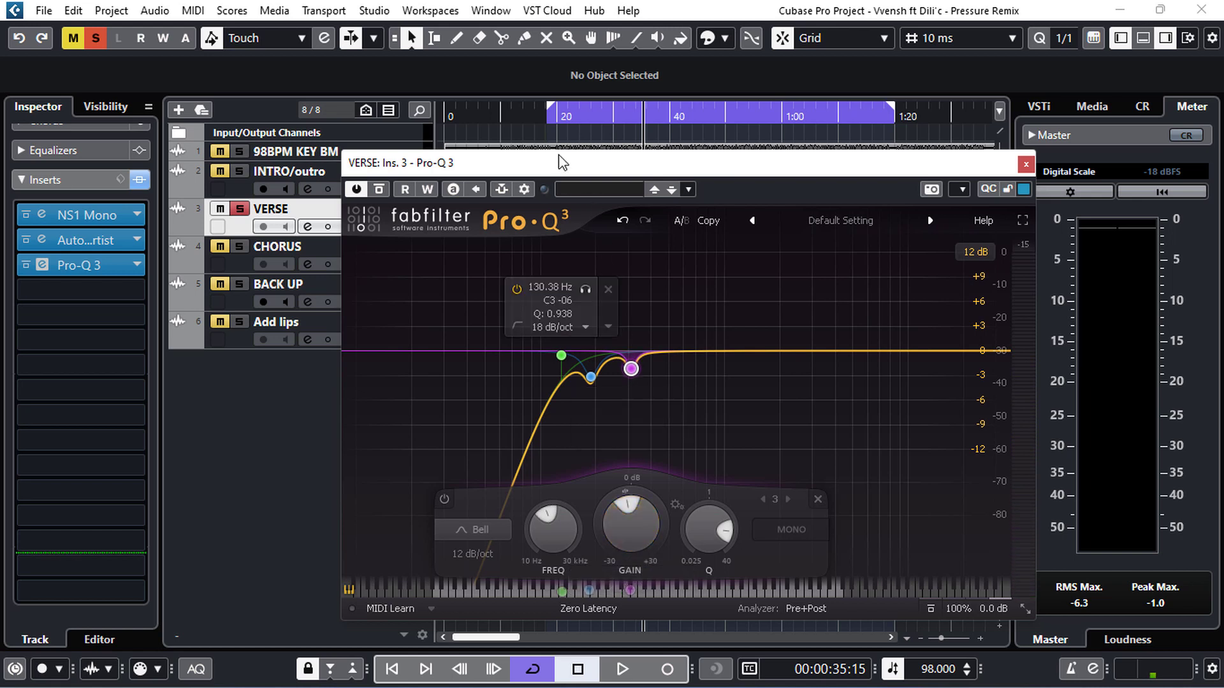
- Add a narrow bell band at about 725 Hz, boosted about 11.24 dB with a Q of 13.38, while playing the verse from its start
left_click(548, 117)
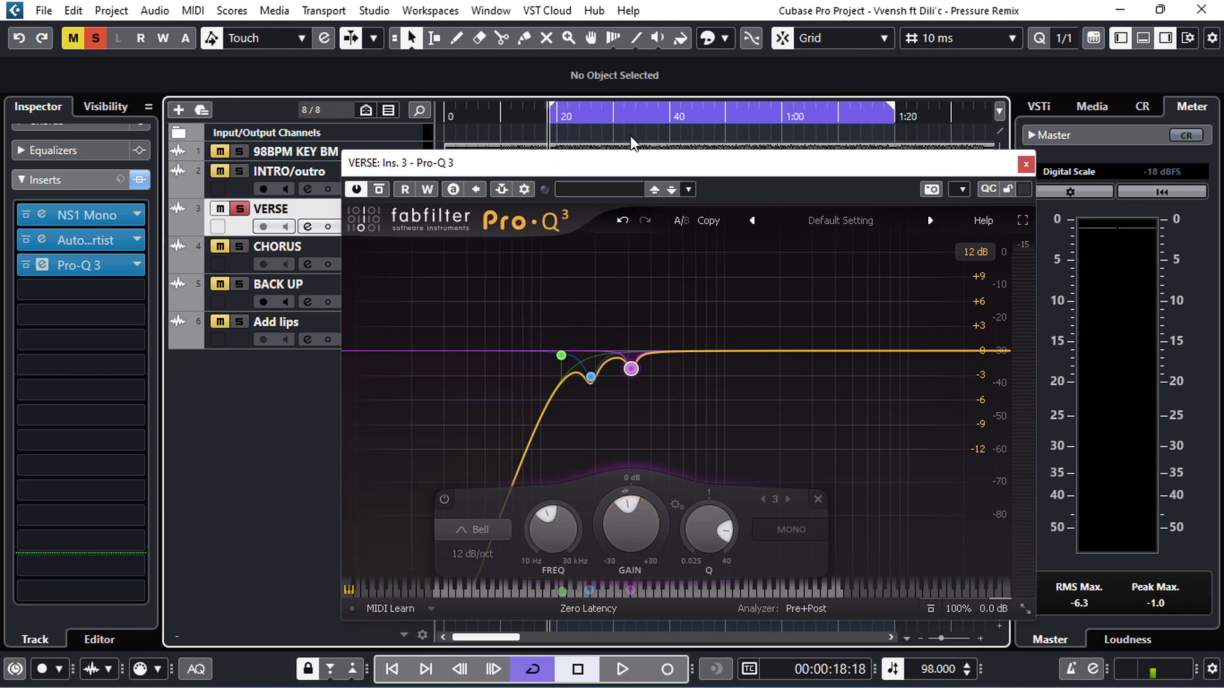
mouse_move(636, 378)
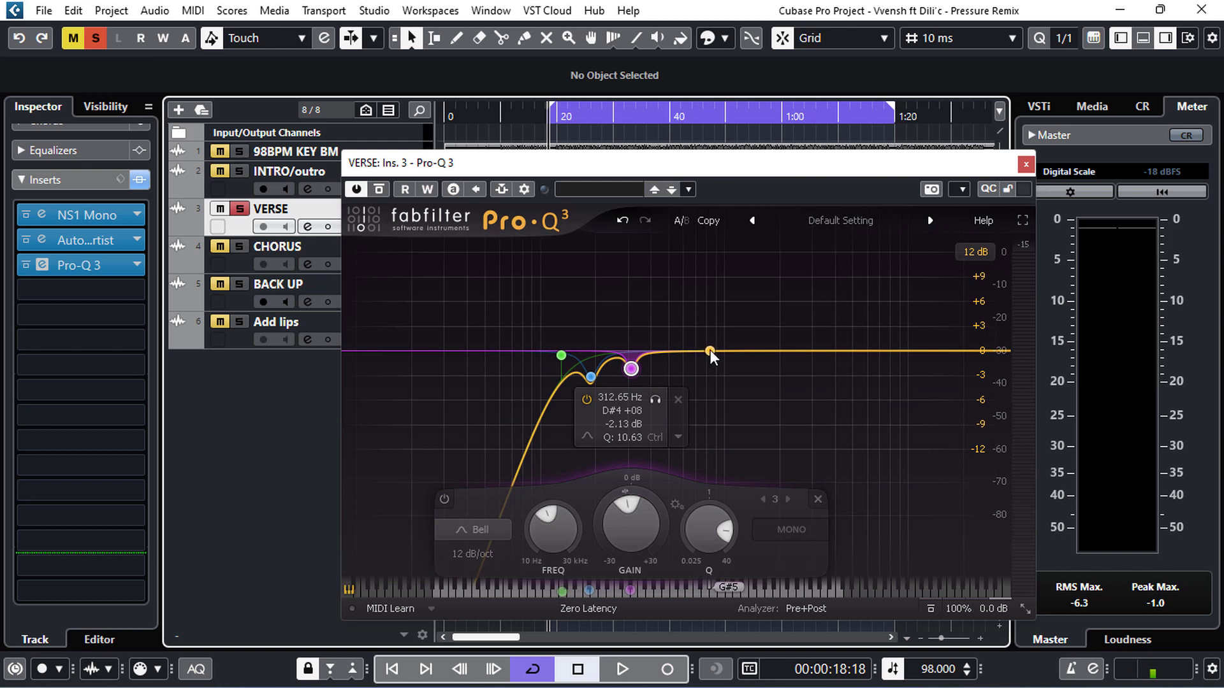
left_click_drag(709, 331, 701, 279)
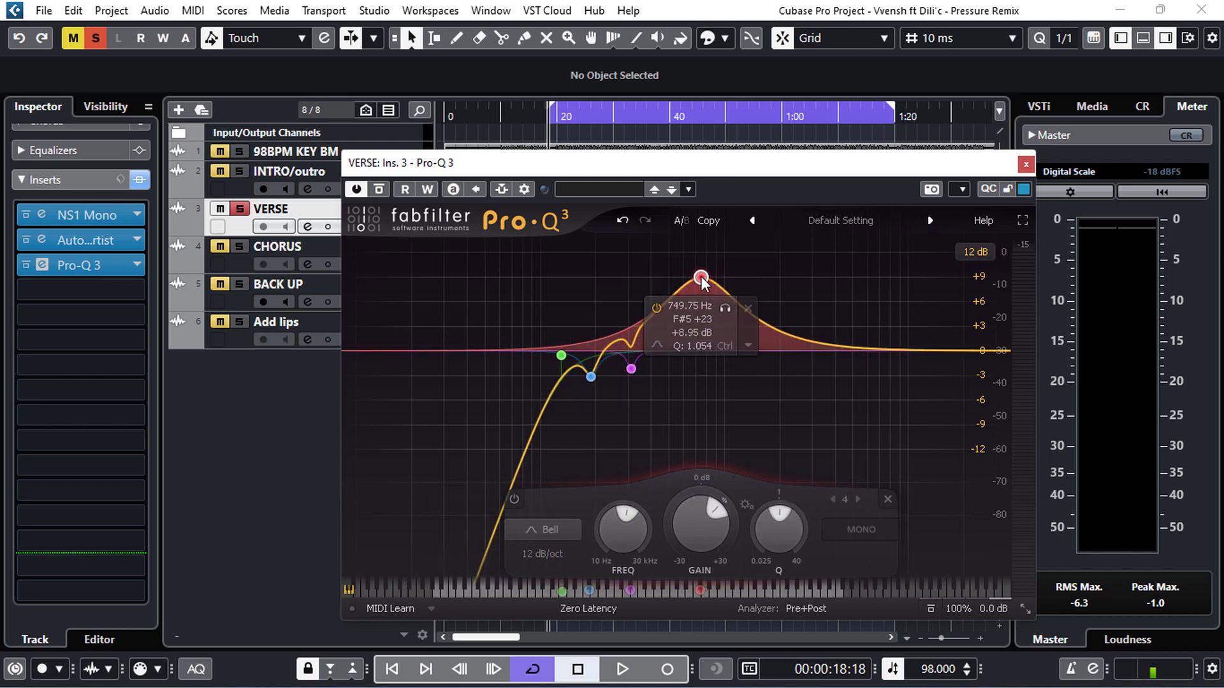
scroll(701, 279, "up", 10)
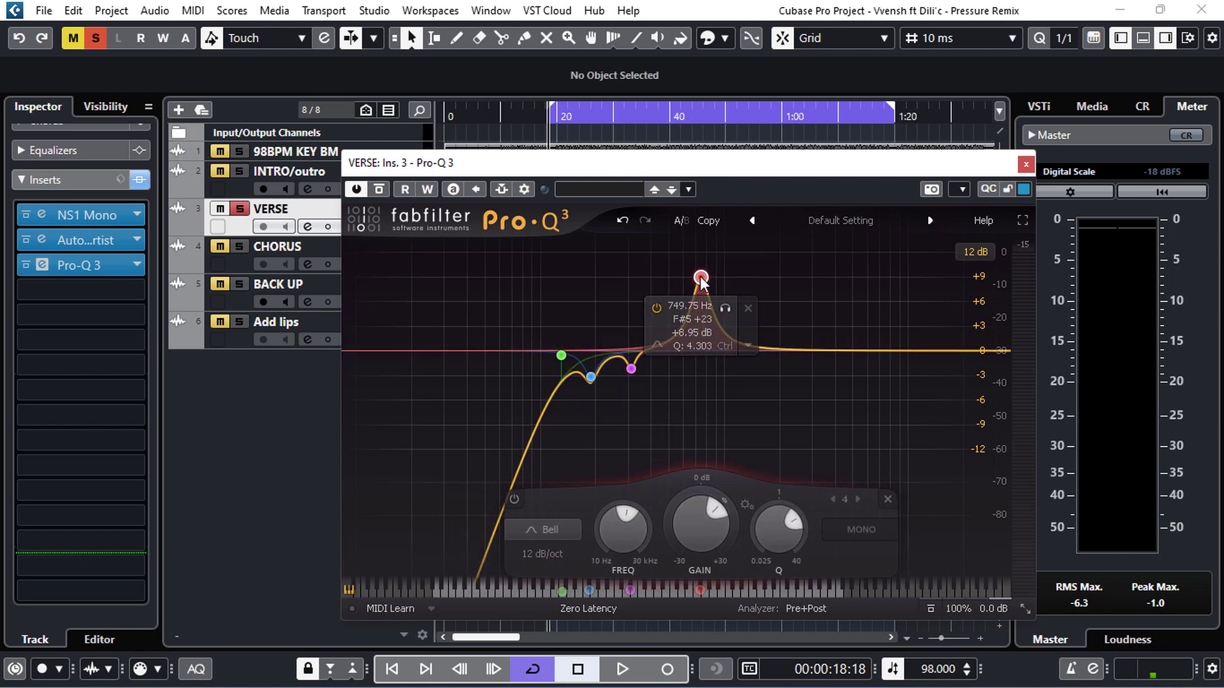
scroll(701, 280, "up", 4)
left_click_drag(701, 281, 699, 263)
scroll(699, 262, "up", 3)
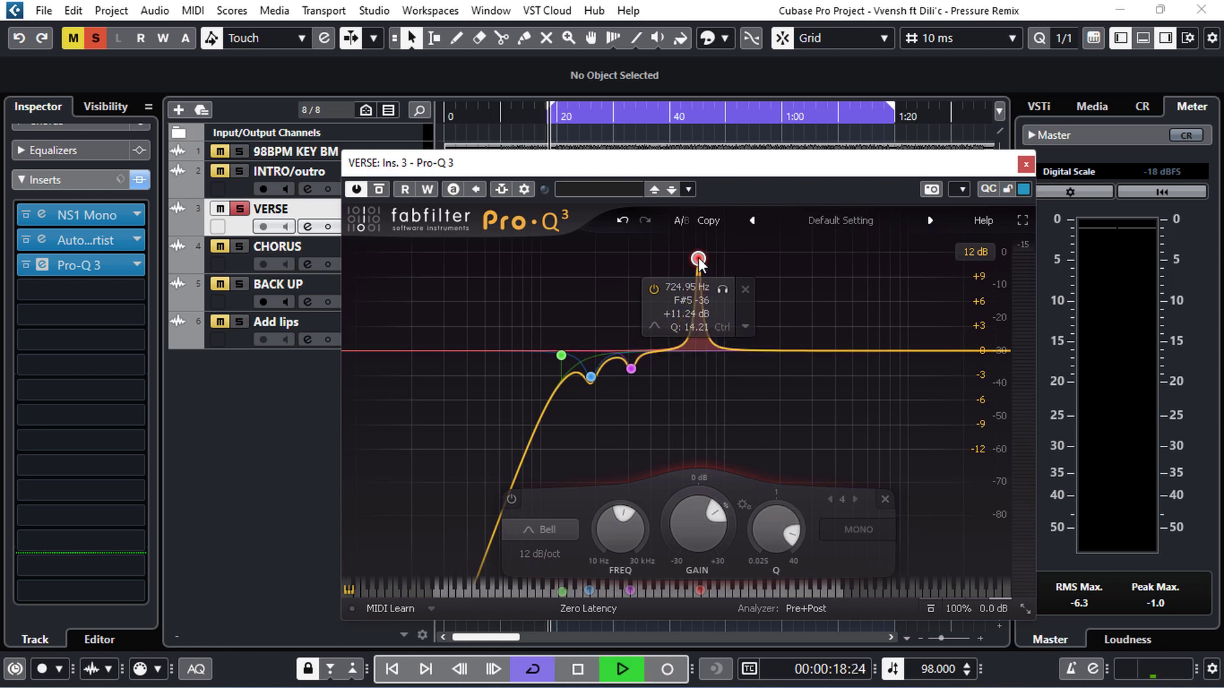
scroll(698, 257, "down", 2)
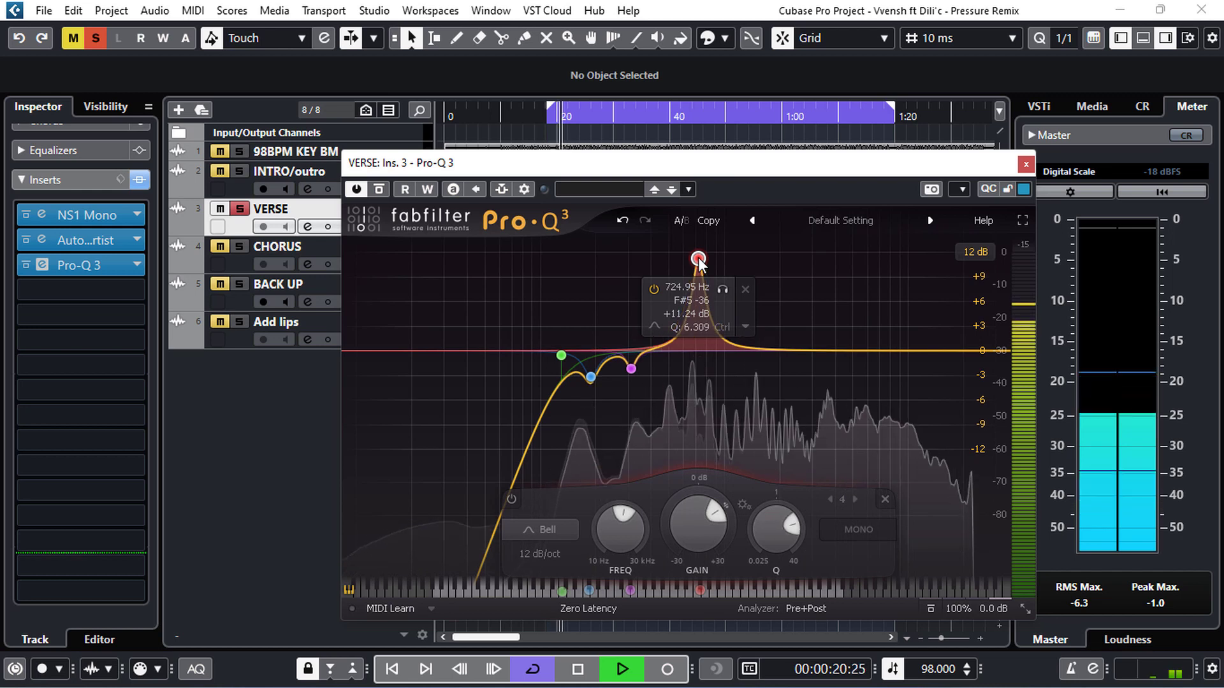
scroll(698, 258, "up", 2)
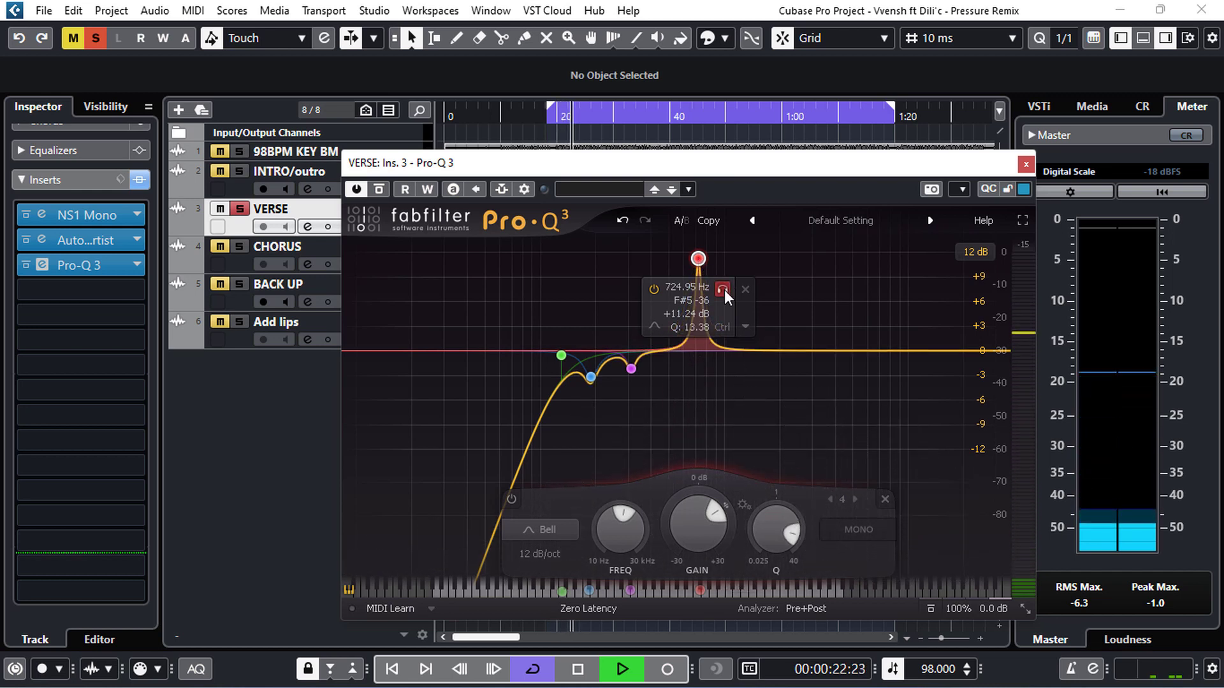
- Sweep the 725 Hz boost to about 1086 Hz, then stop playback and turn it into a cut of about 3 dB
left_click_drag(724, 292, 731, 244)
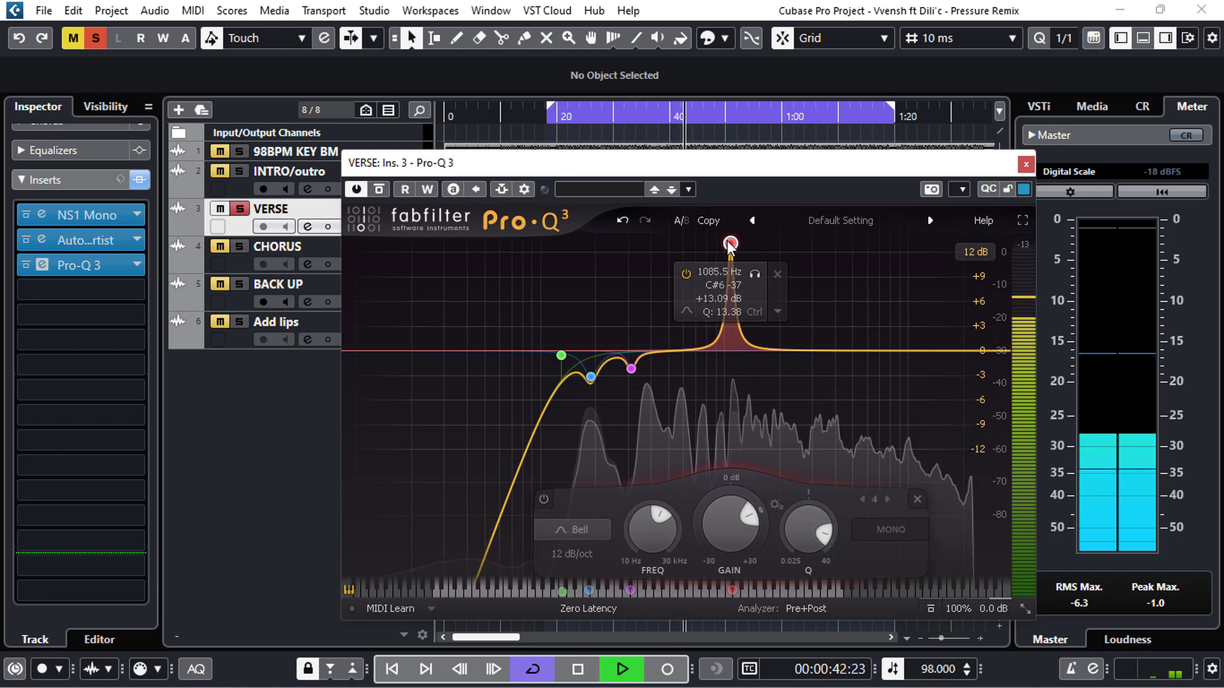
key("space")
left_click_drag(754, 514, 729, 510)
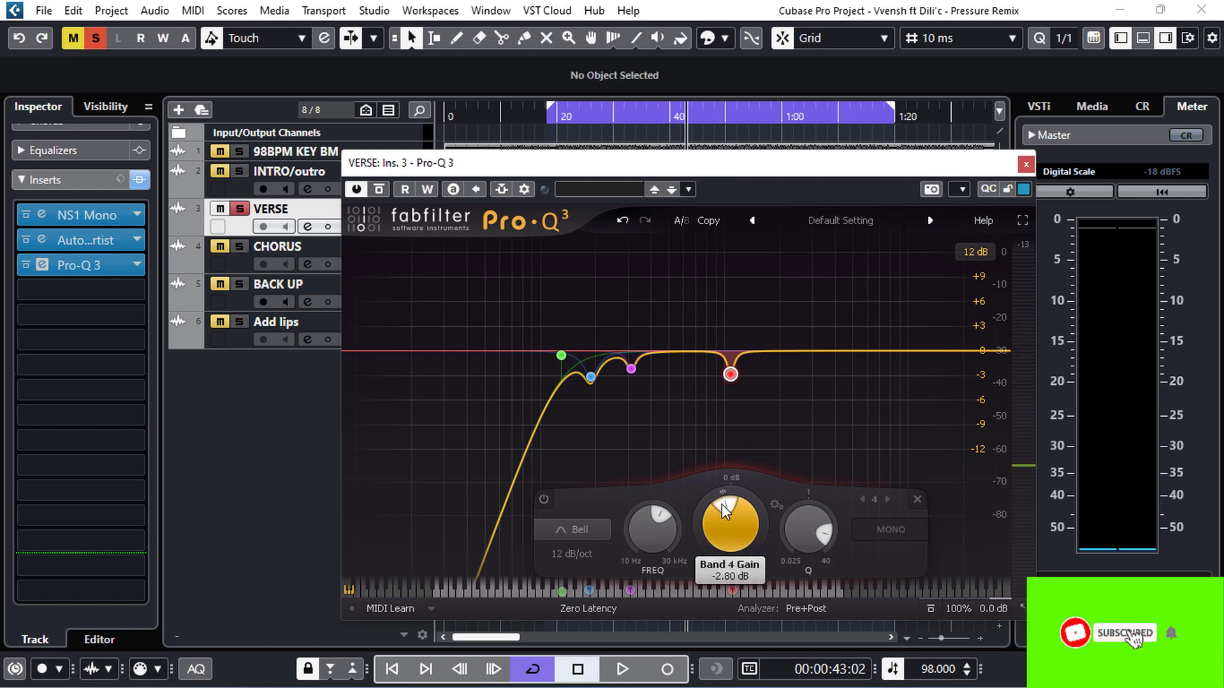
left_click_drag(722, 503, 720, 505)
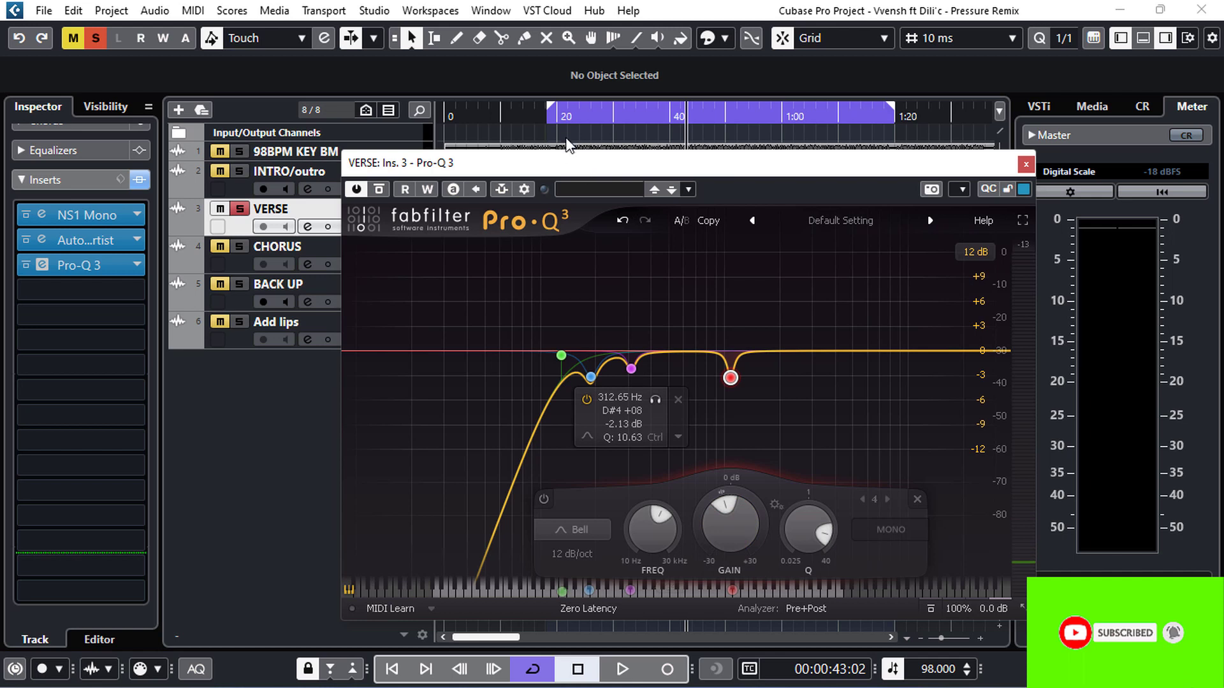
- Play the verse from its start and add a narrow bell band at about 2978 Hz, boosted about 9.16 dB with a Q of 9.436
left_click(561, 118)
key("space")
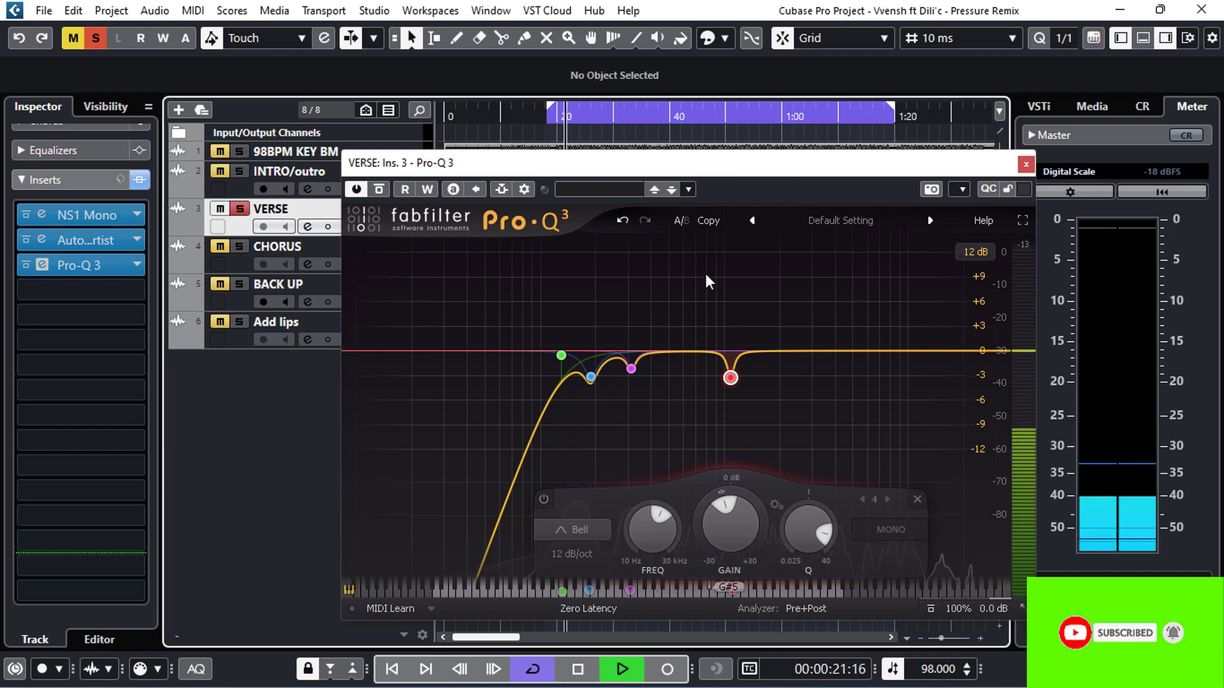
left_click_drag(819, 351, 813, 278)
scroll(811, 276, "up", 5)
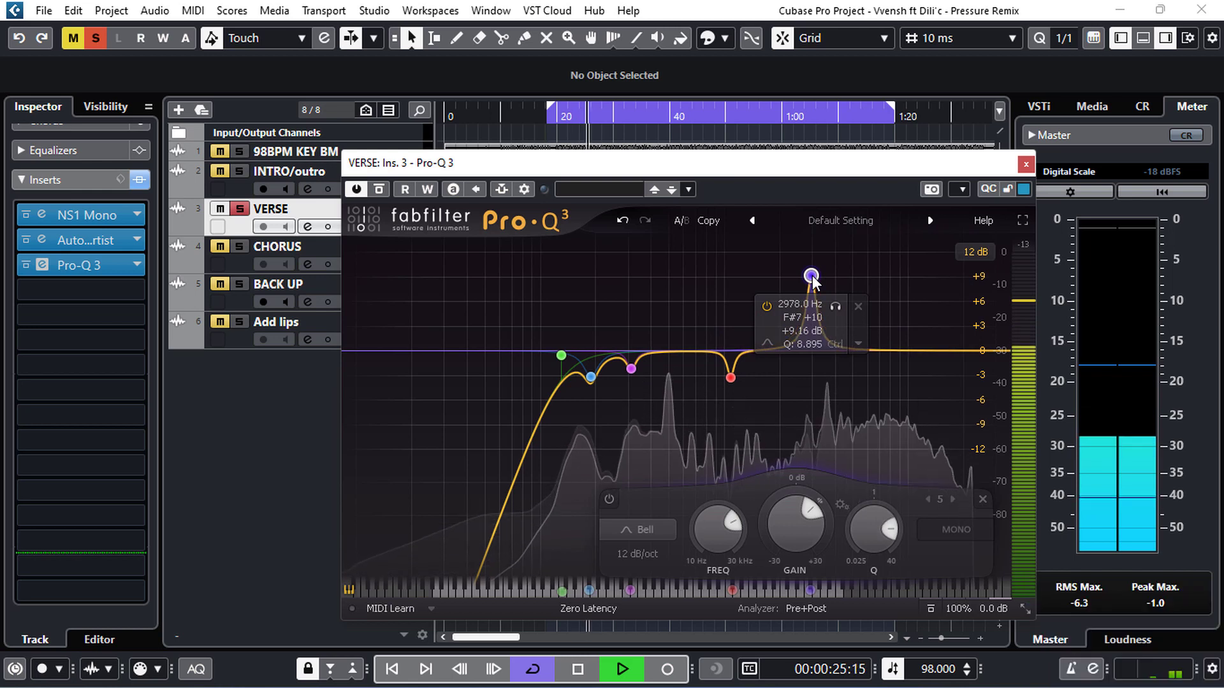
scroll(811, 276, "up", 1)
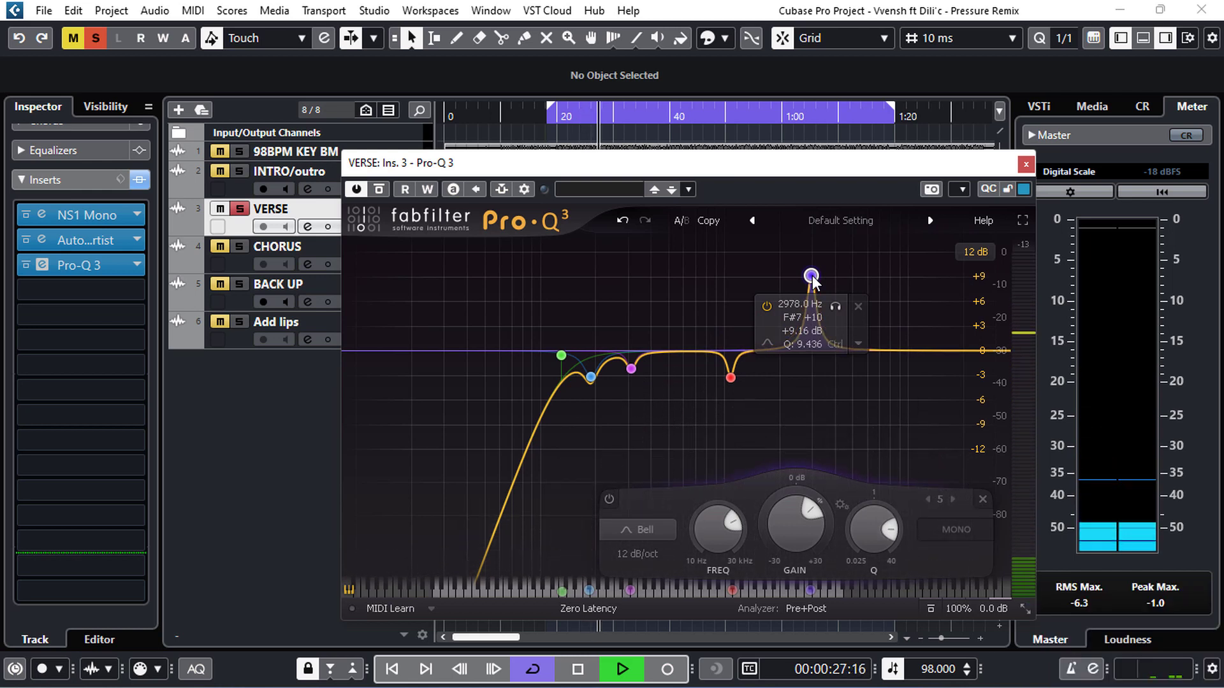
- Sweep the new bell boost through about 542 Hz to about 418 Hz at +12.76 dB, adjusting its Q to 17.46
left_click_drag(811, 276, 675, 247)
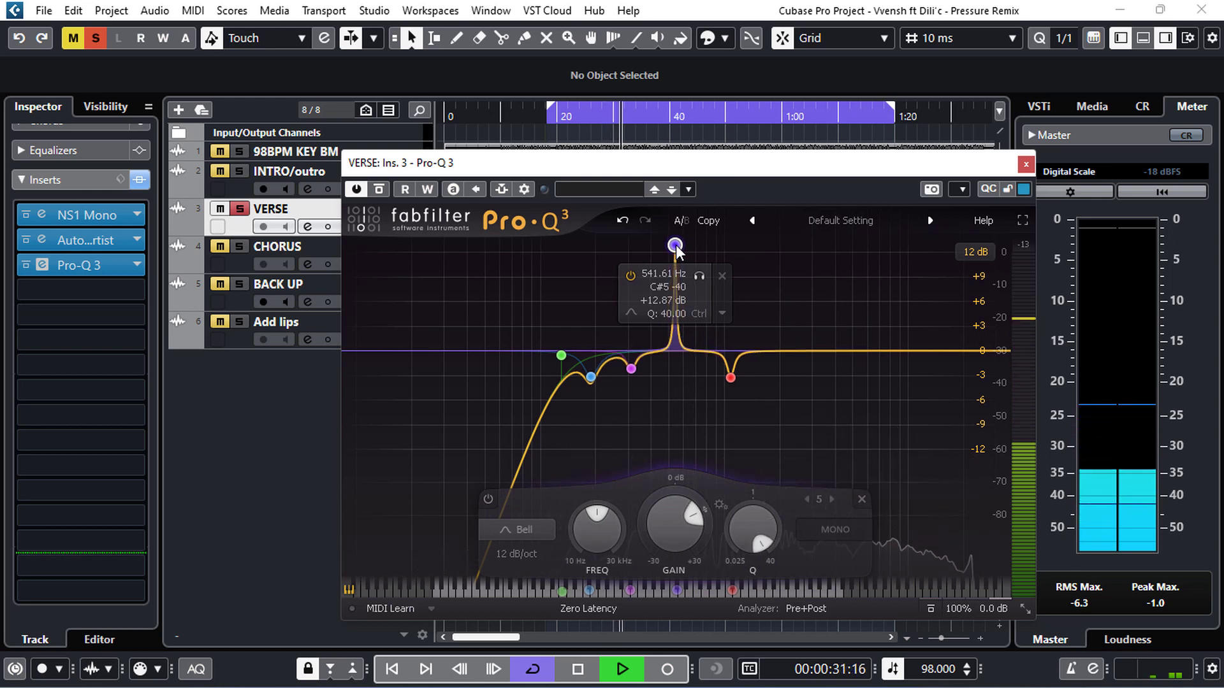
scroll(676, 247, "down", 10)
scroll(675, 247, "up", 15)
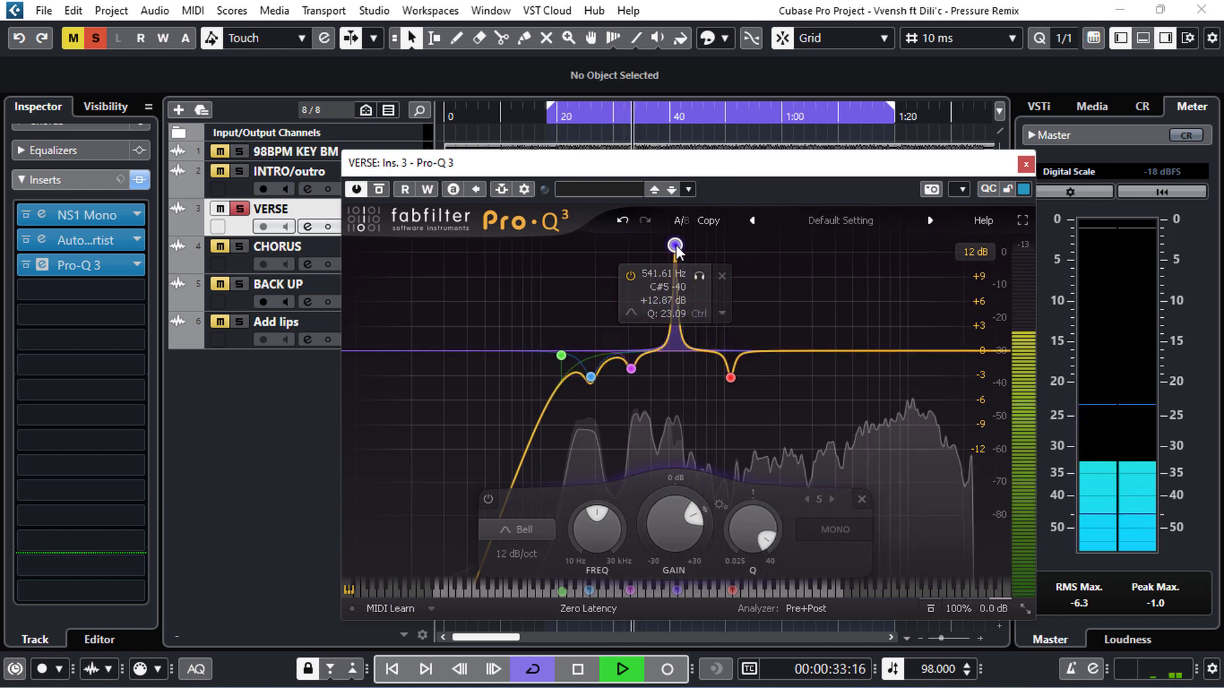
scroll(663, 247, "down", 2)
mouse_move(675, 246)
left_mouse_down()
mouse_move(663, 246)
mouse_move(703, 248)
mouse_move(654, 248)
left_mouse_up()
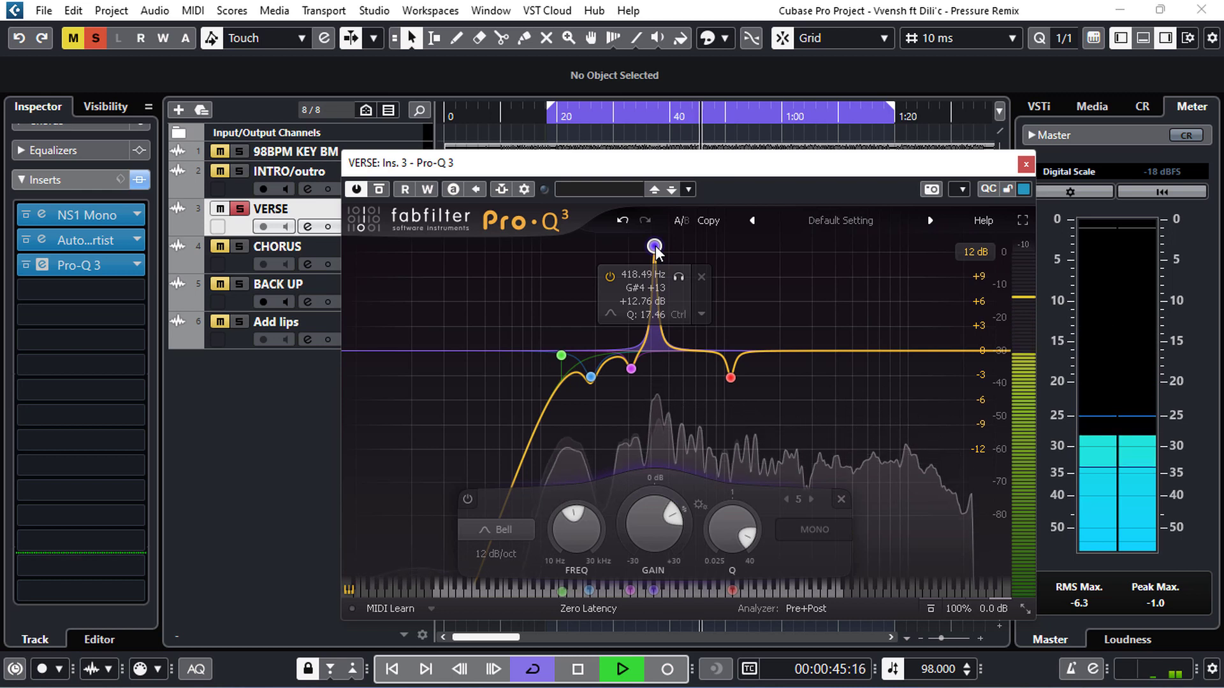
- Stop playback and set the 418 Hz band's gain to a cut of about 1.89 dB
key("space")
left_click_drag(673, 521, 653, 519)
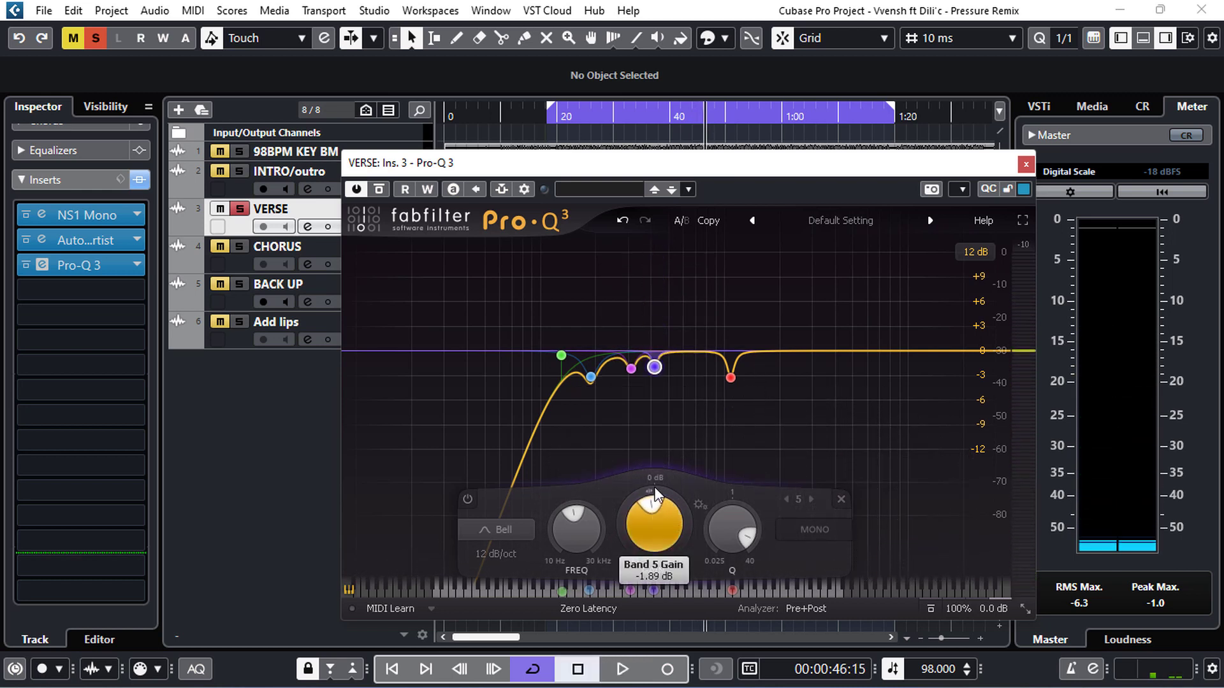
mouse_move(654, 369)
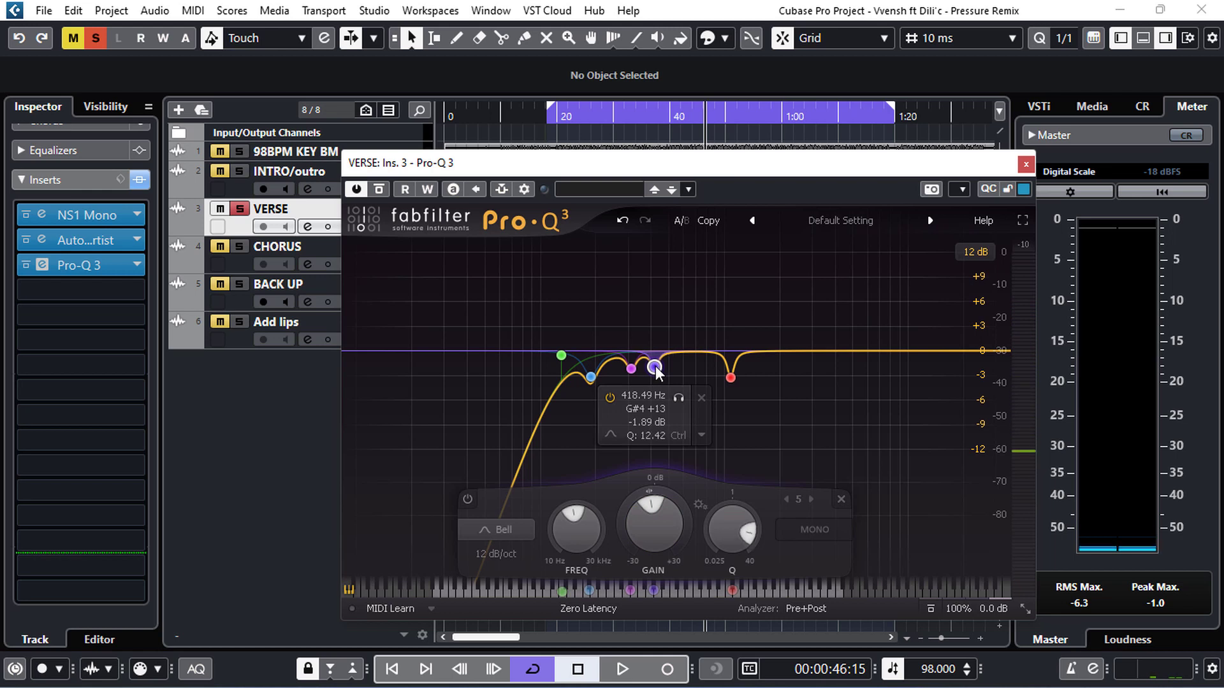
- Add a narrow bell band at about 2434 Hz, boosted about 12.33 dB with a Q of 17.76, and resume playback
left_click_drag(811, 350, 794, 249)
key("space")
scroll(799, 285, "up", 10)
scroll(798, 252, "up", 3)
scroll(795, 249, "up", 3)
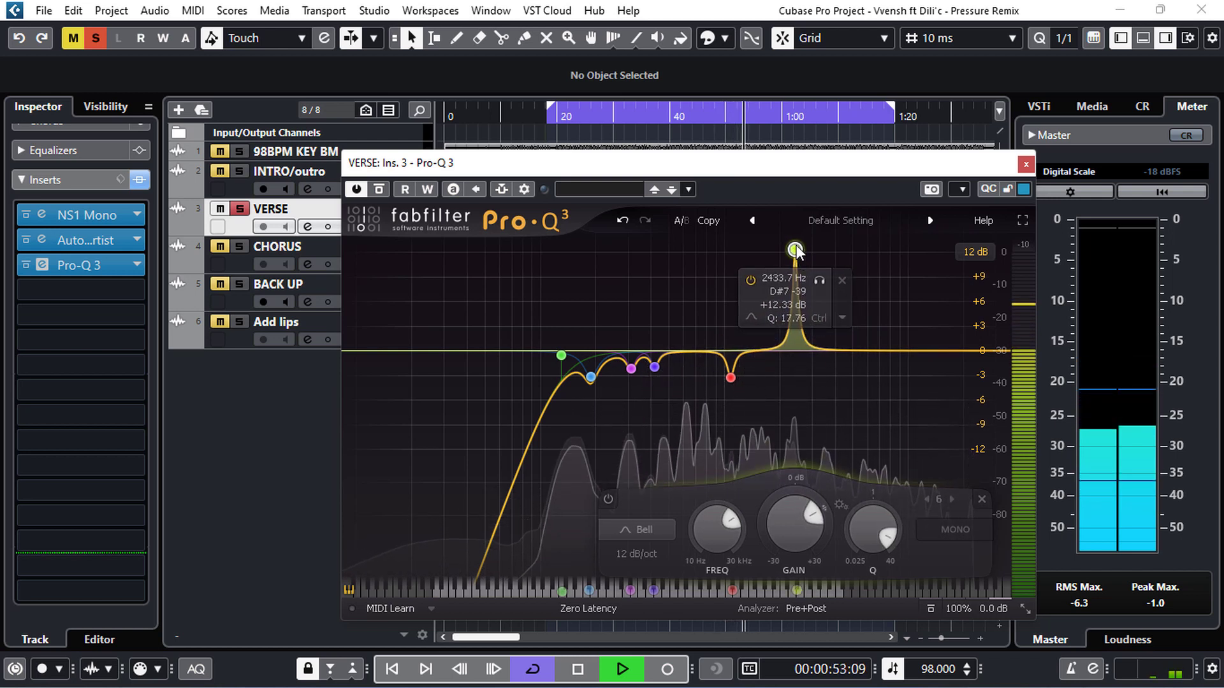
- Replay the passage to check the 2434 Hz boost, stop playback, and set that band's gain to a cut of about 3.65 dB
key("space")
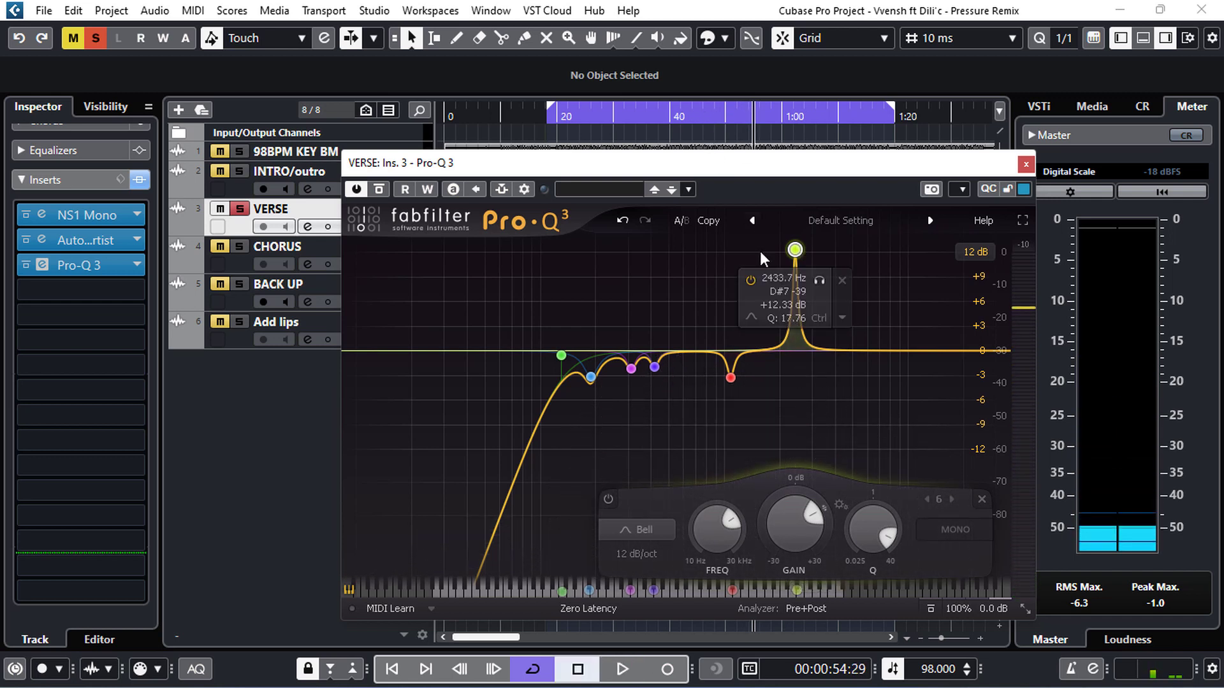
left_click(719, 112)
key("space")
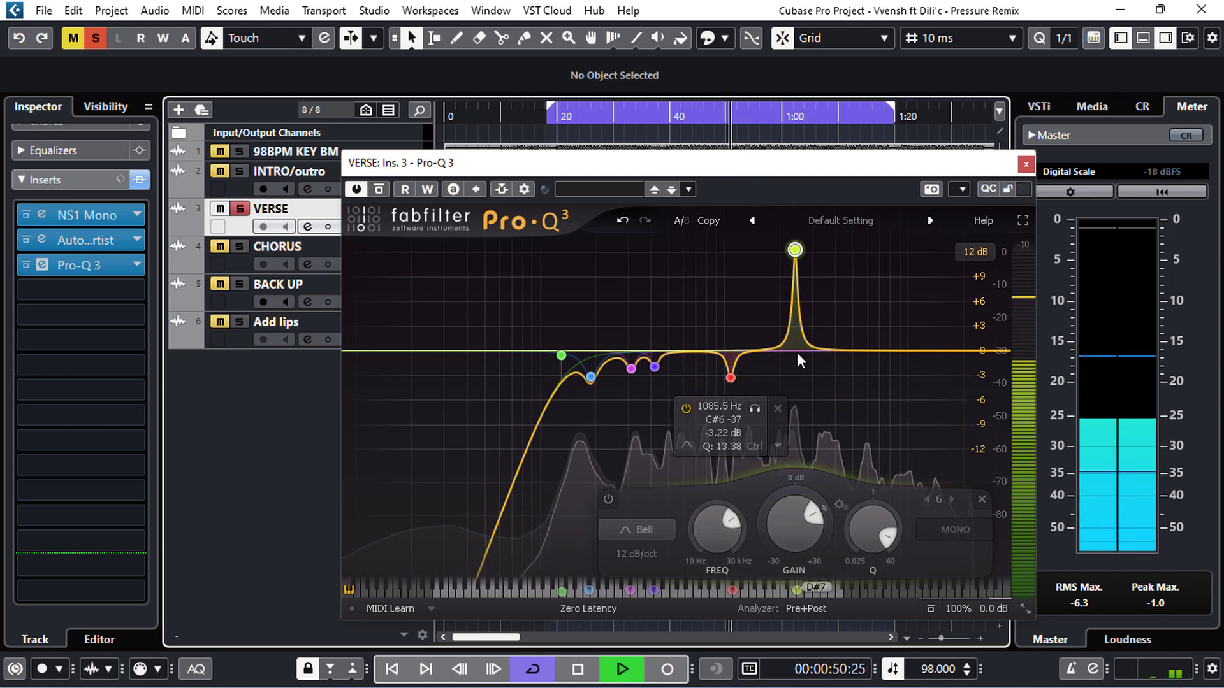
key("space")
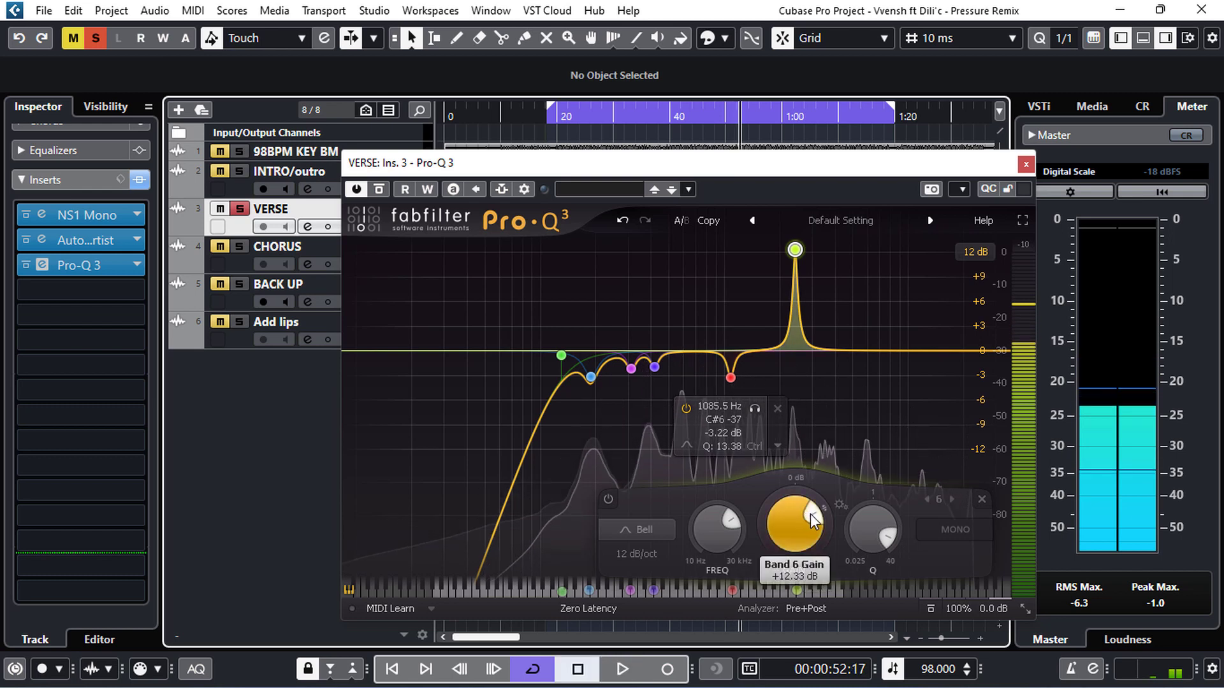
scroll(804, 516, "down", 10)
scroll(789, 513, "up", 2)
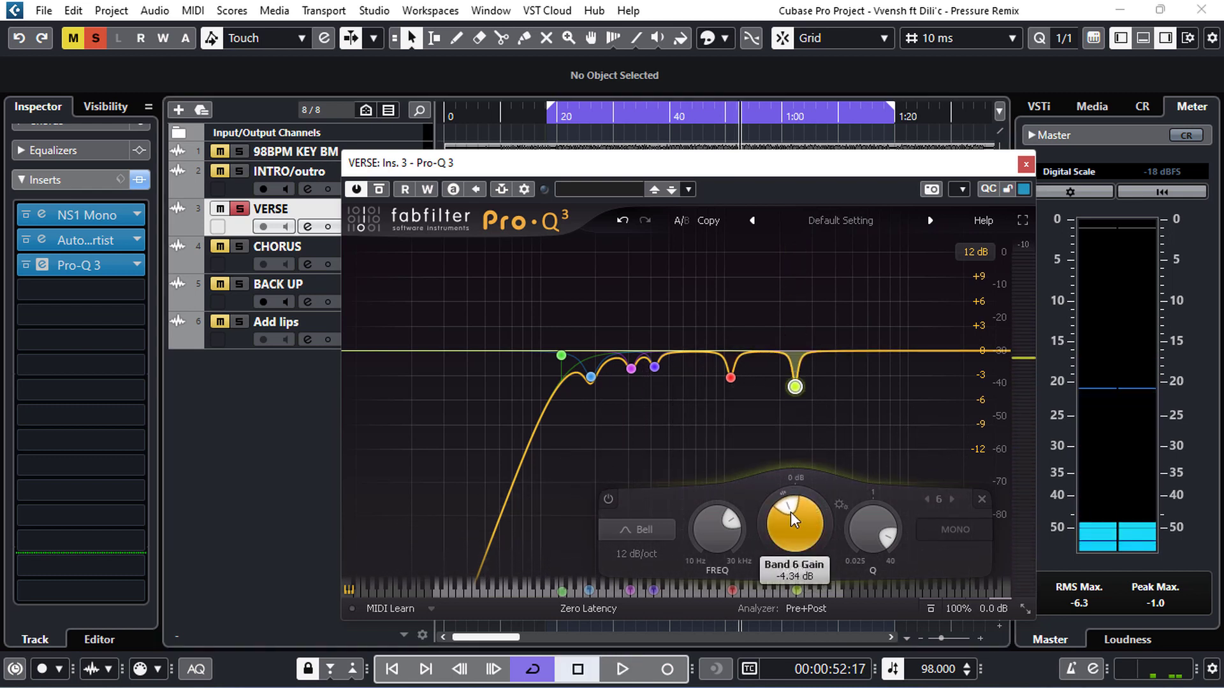
scroll(790, 511, "down", 1)
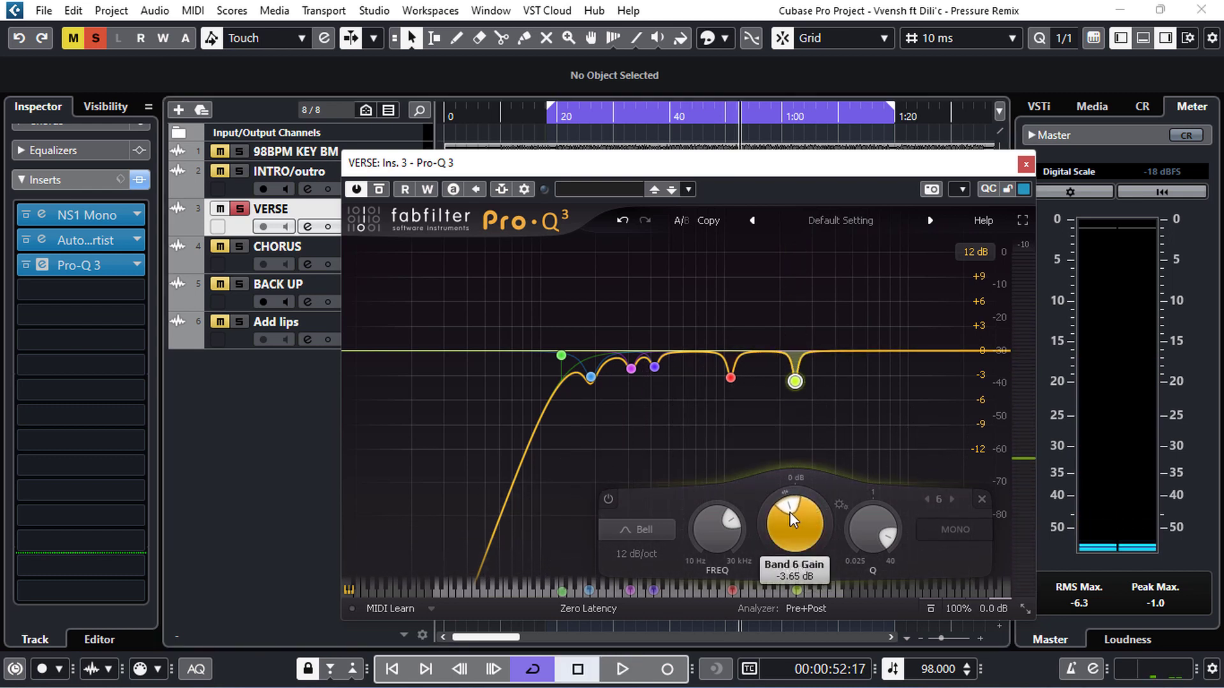
- During verse playback, add a narrow bell at about 5276 Hz and sweep it to about 7724 Hz at +13.09 dB with a Q of 10.30
left_click(680, 111)
key("space")
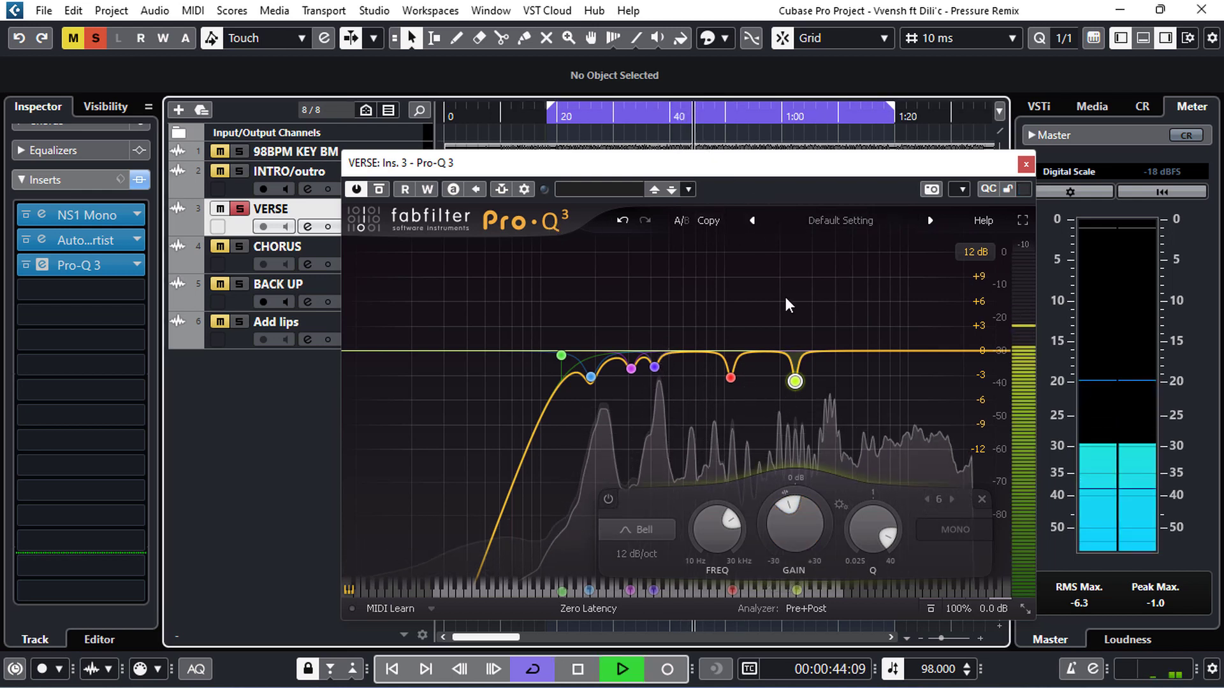
left_click_drag(855, 350, 857, 295)
scroll(856, 295, "up", 5)
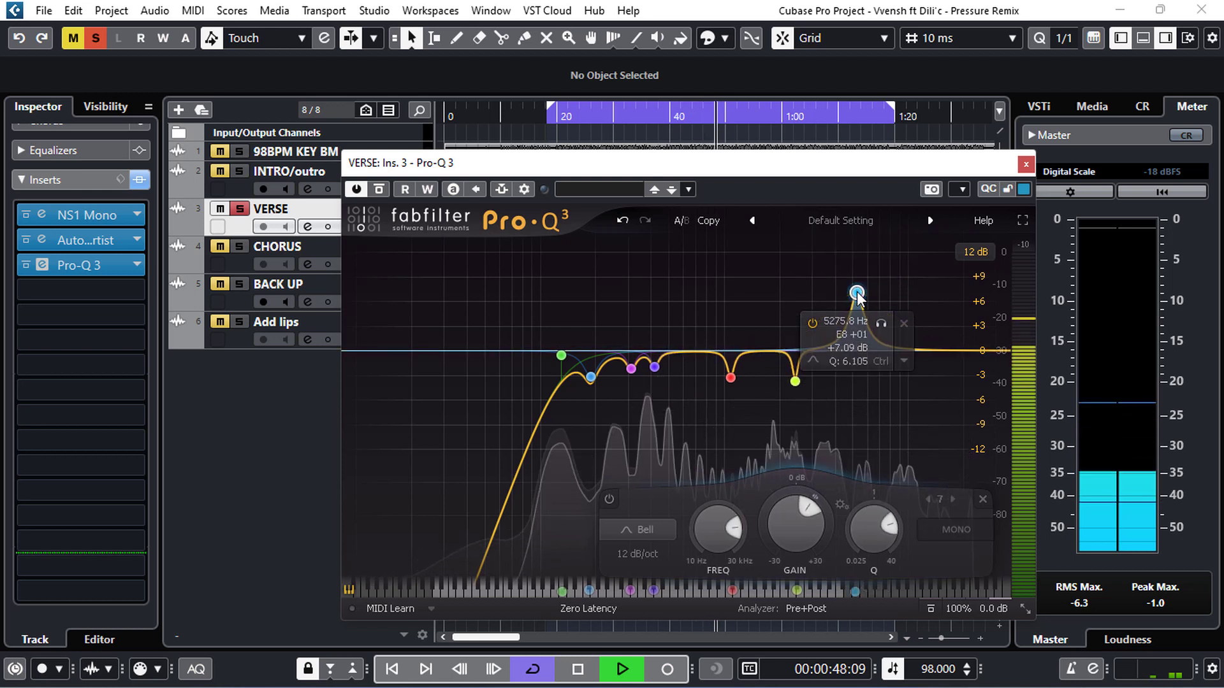
scroll(857, 294, "down", 1)
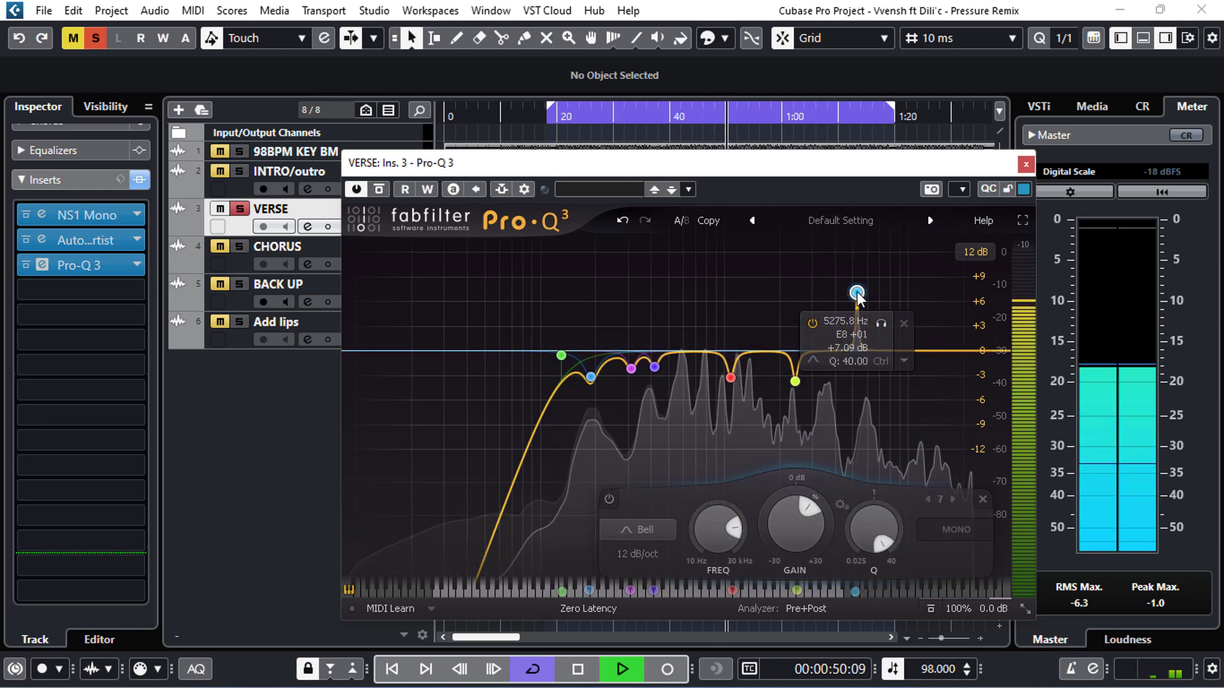
scroll(857, 295, "up", 1)
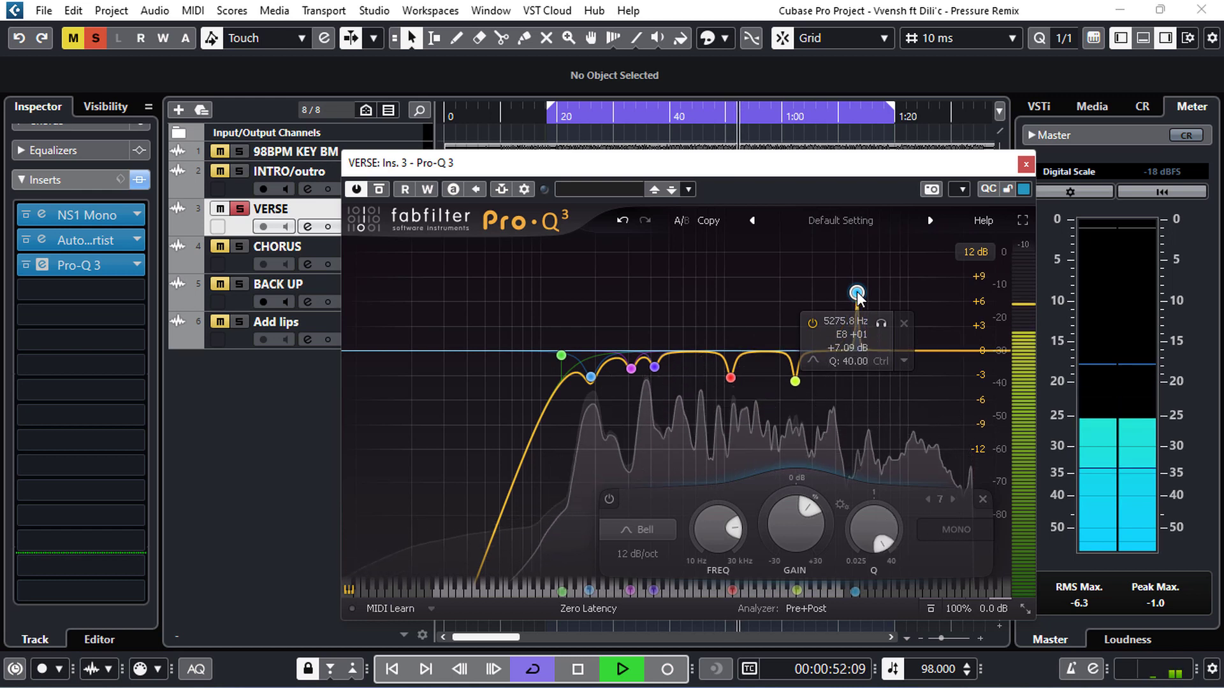
left_click_drag(857, 293, 887, 243)
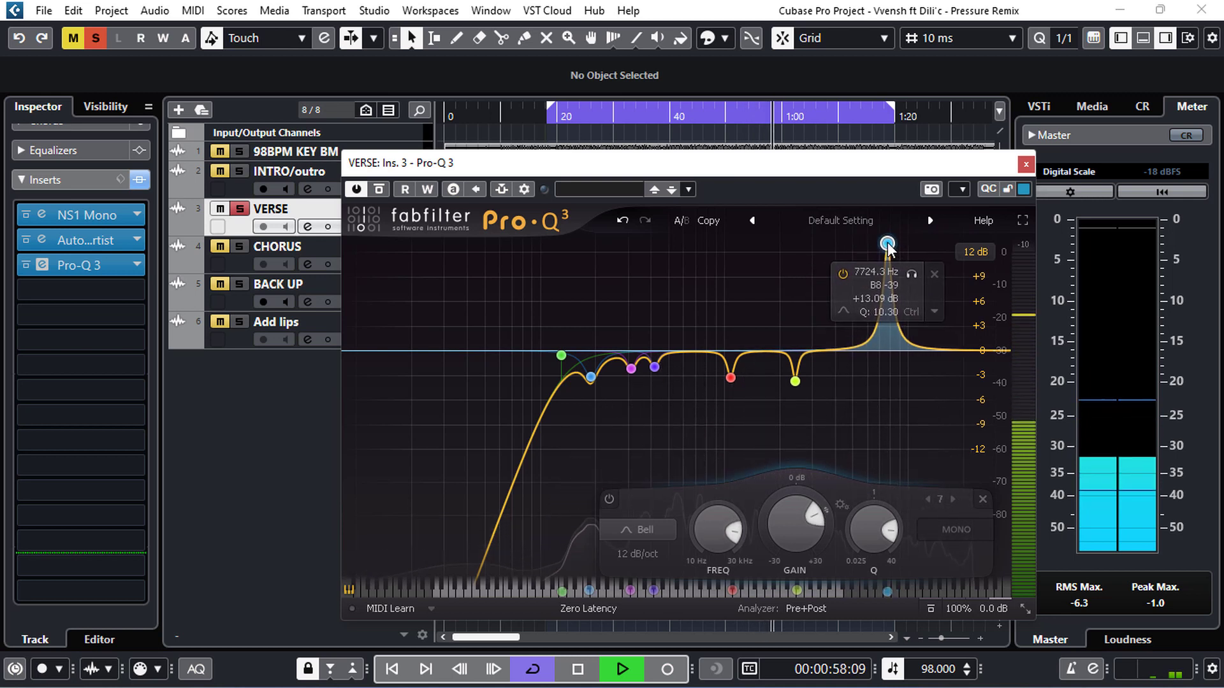
key("space")
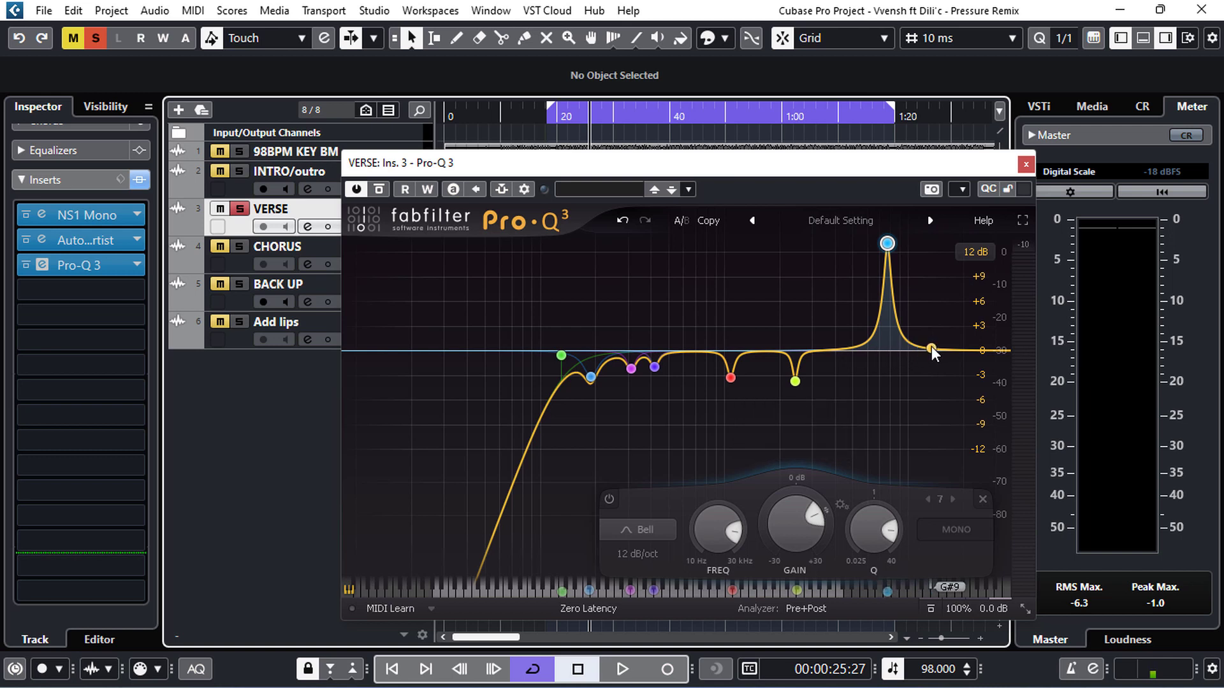
- Replay the early verse and sweep the 7724 Hz boost to about 8355 Hz at +9.82 dB
mouse_move(886, 246)
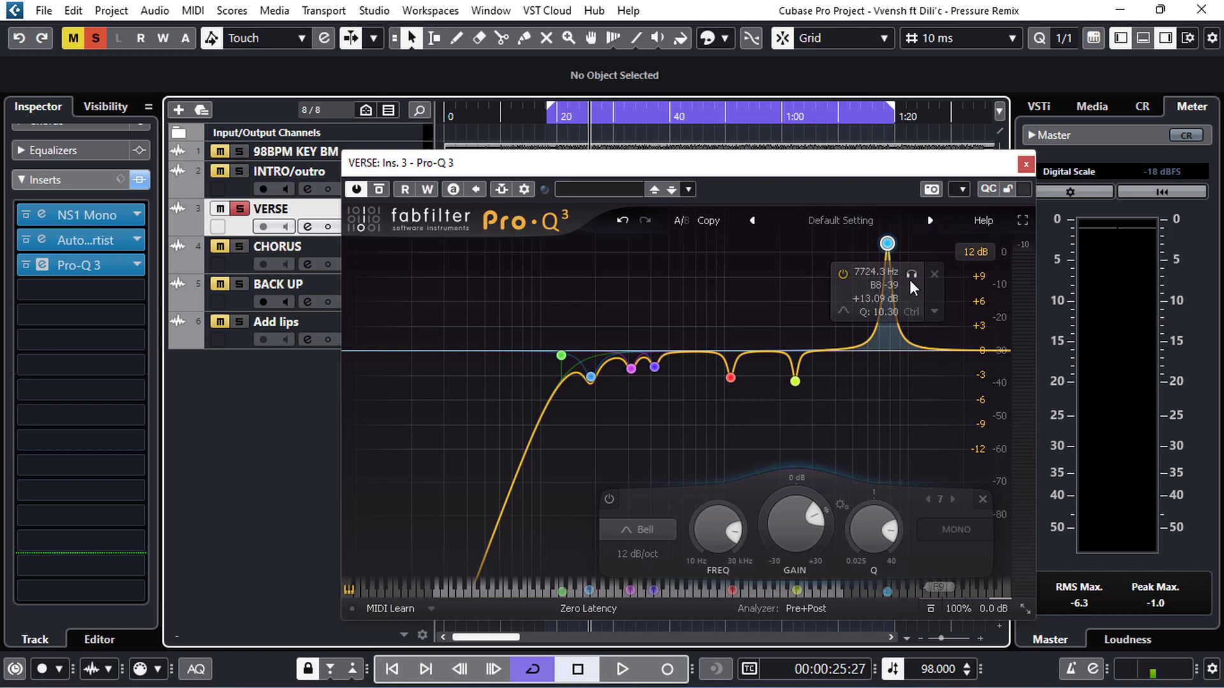
left_click(582, 115)
key("space")
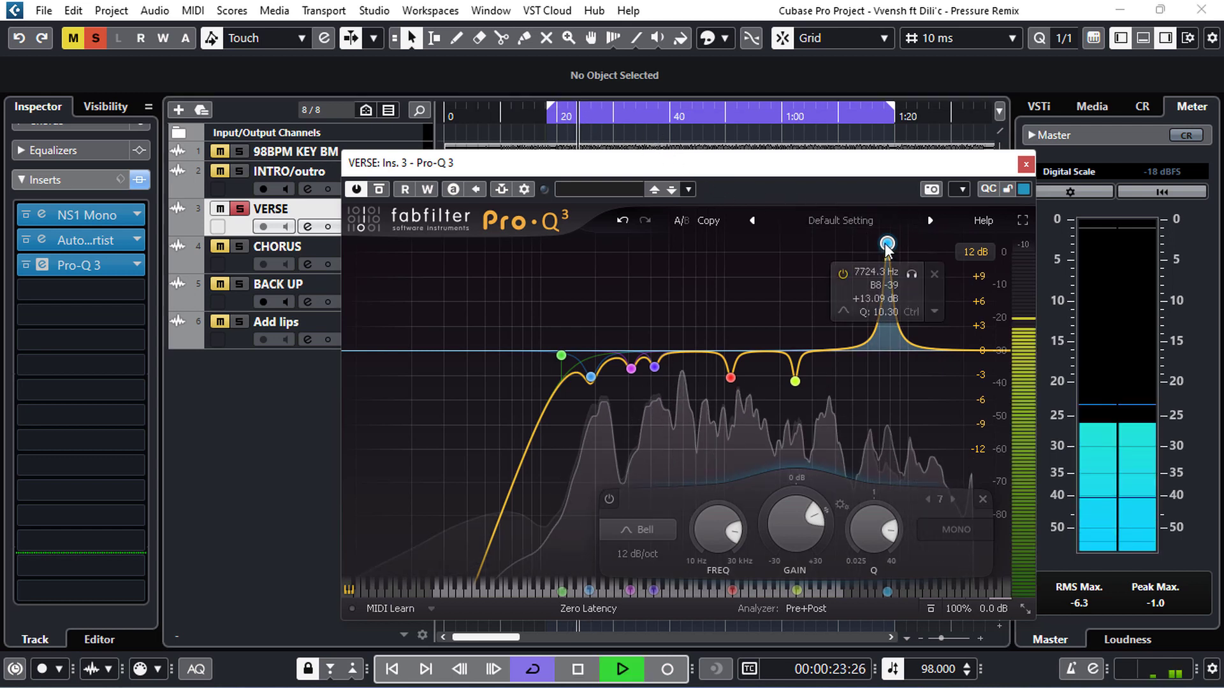
left_click_drag(886, 245, 894, 270)
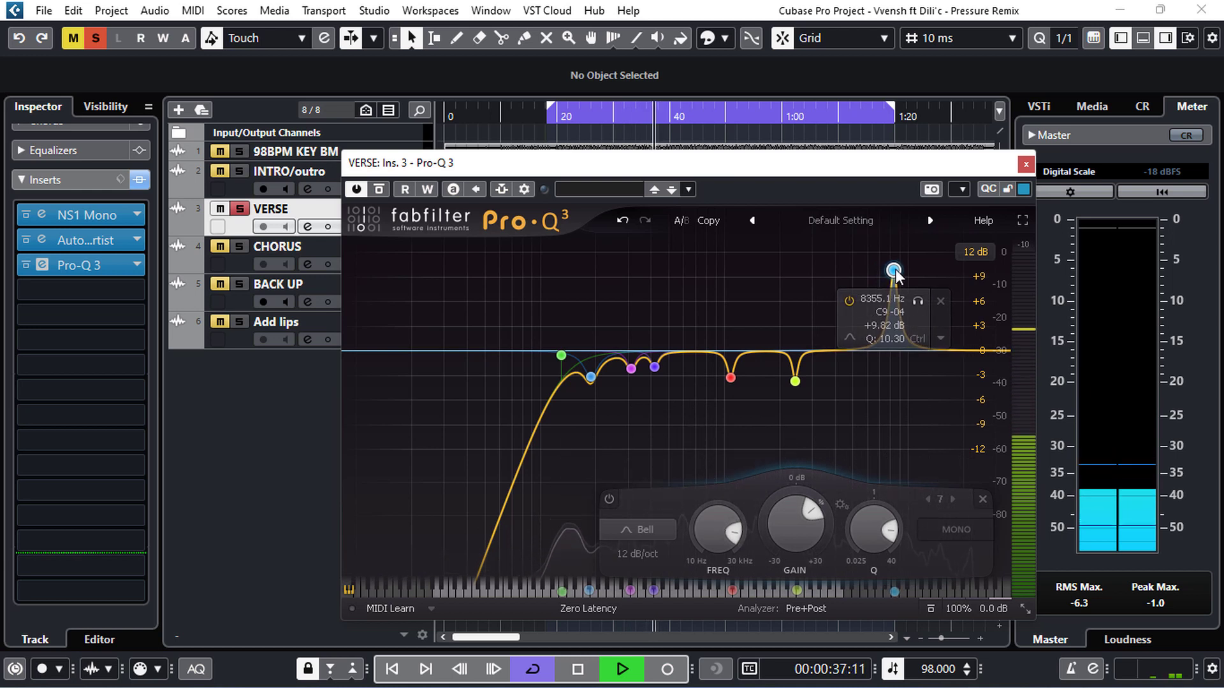
left_click(563, 143)
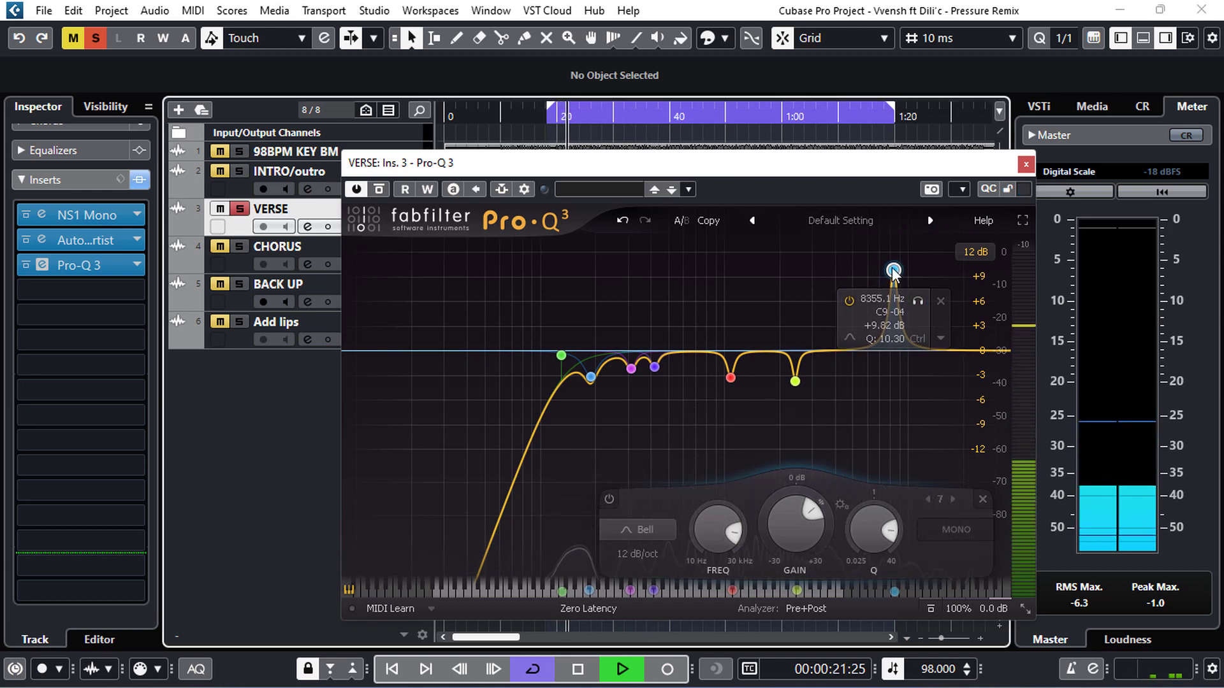
- Narrow the high bell boost to a Q of 18.89 and sweep it through about 7724 Hz to about 8079 Hz at +13.20 dB
left_click_drag(893, 270, 886, 256)
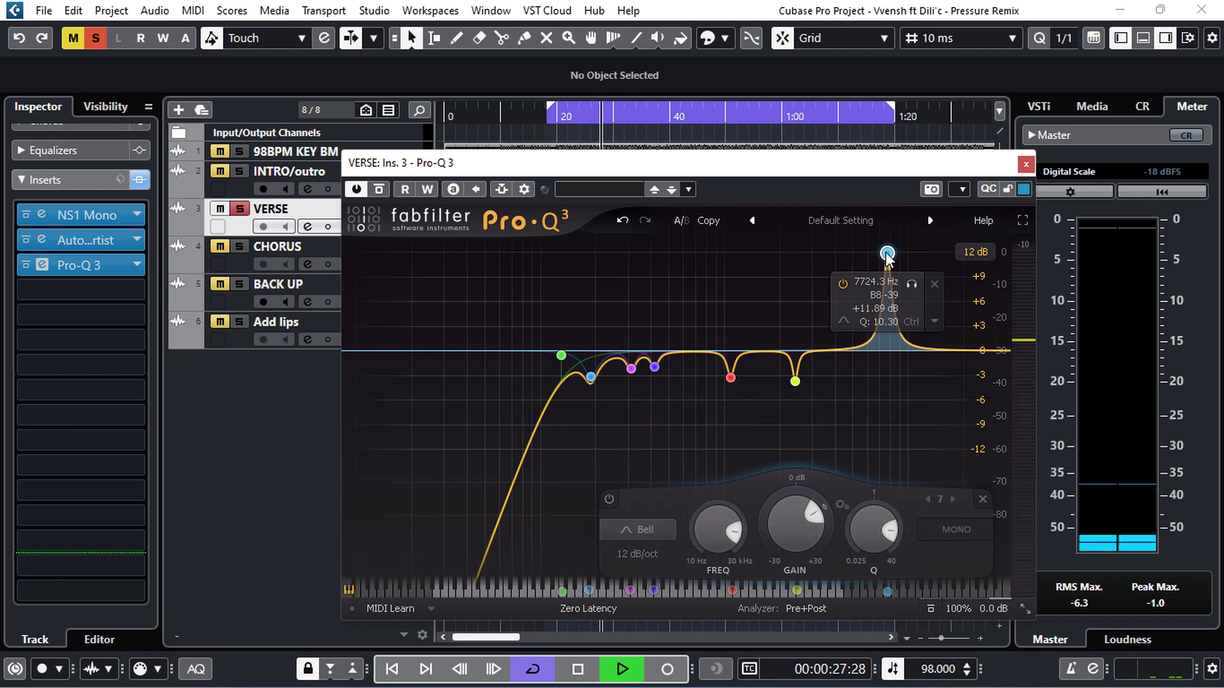
scroll(887, 256, "up", 5)
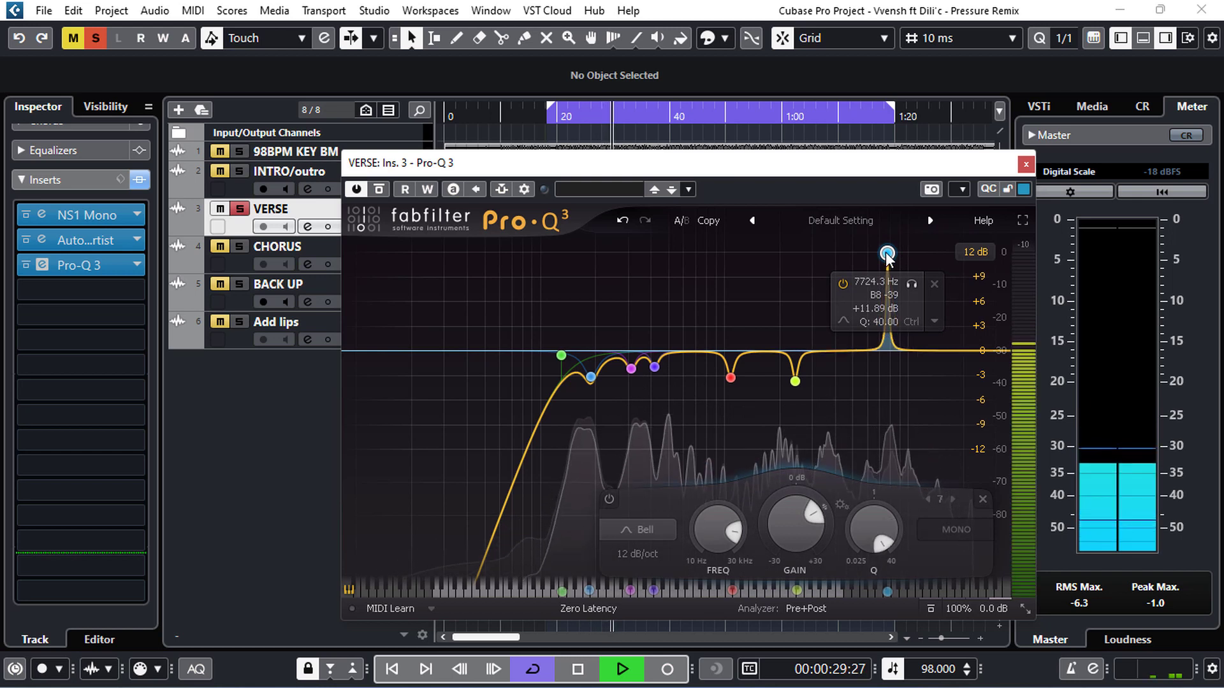
scroll(886, 256, "down", 2)
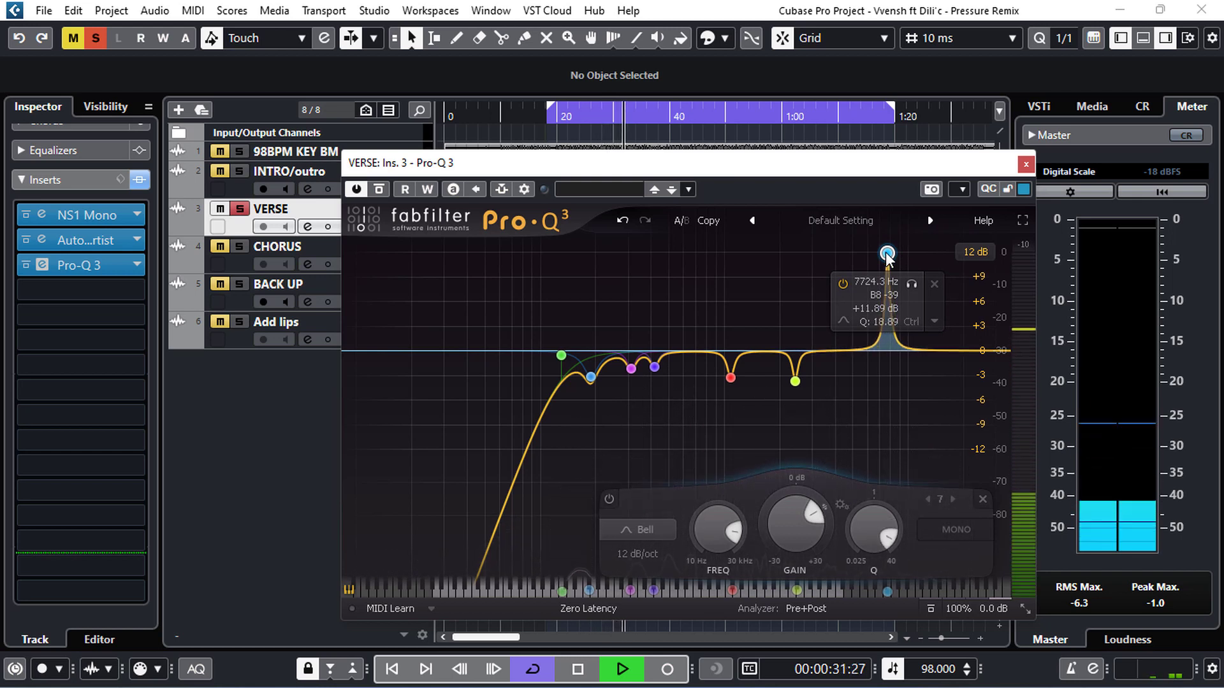
mouse_move(887, 256)
left_mouse_down()
mouse_move(882, 268)
mouse_move(891, 249)
left_mouse_up()
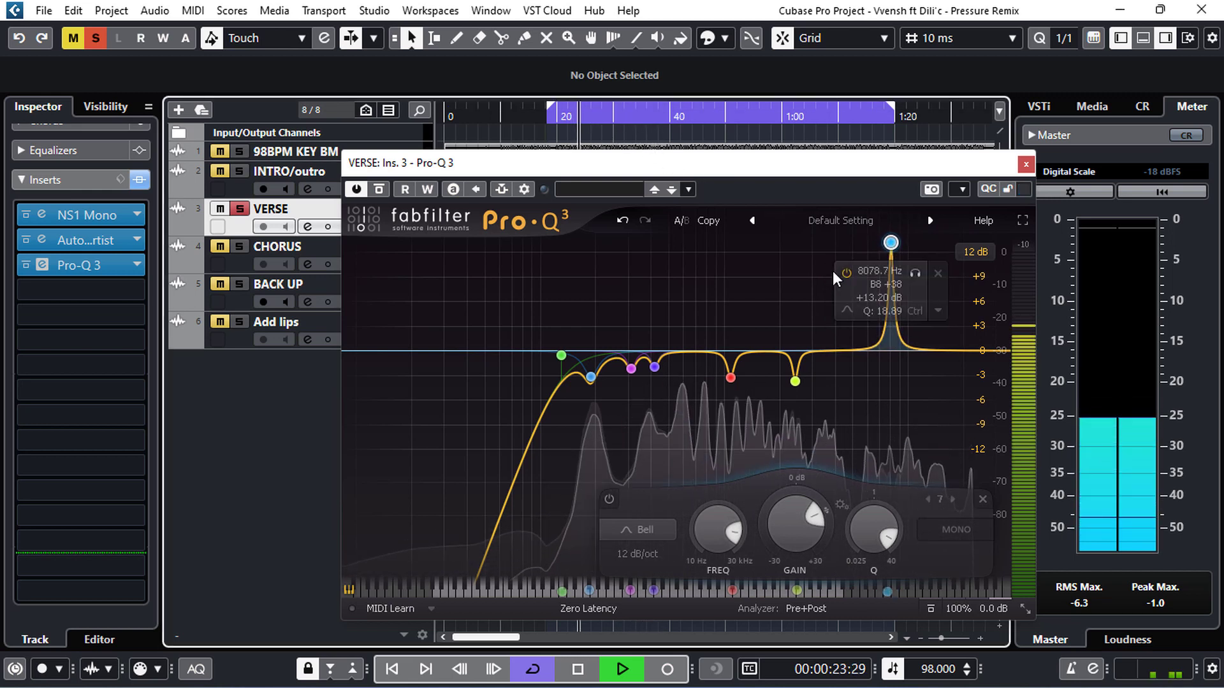
- Solo the 8079 Hz band, shift it to about 8170 Hz while listening, and turn the solo off
left_click(914, 274)
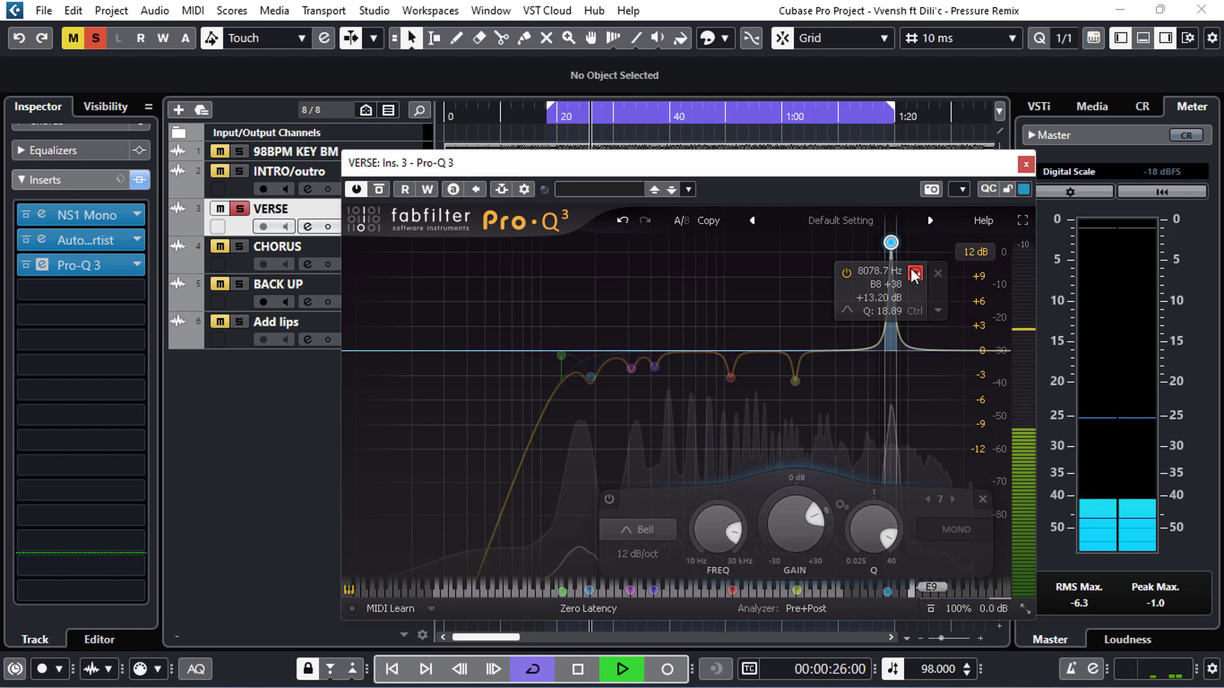
left_click_drag(915, 274, 916, 274)
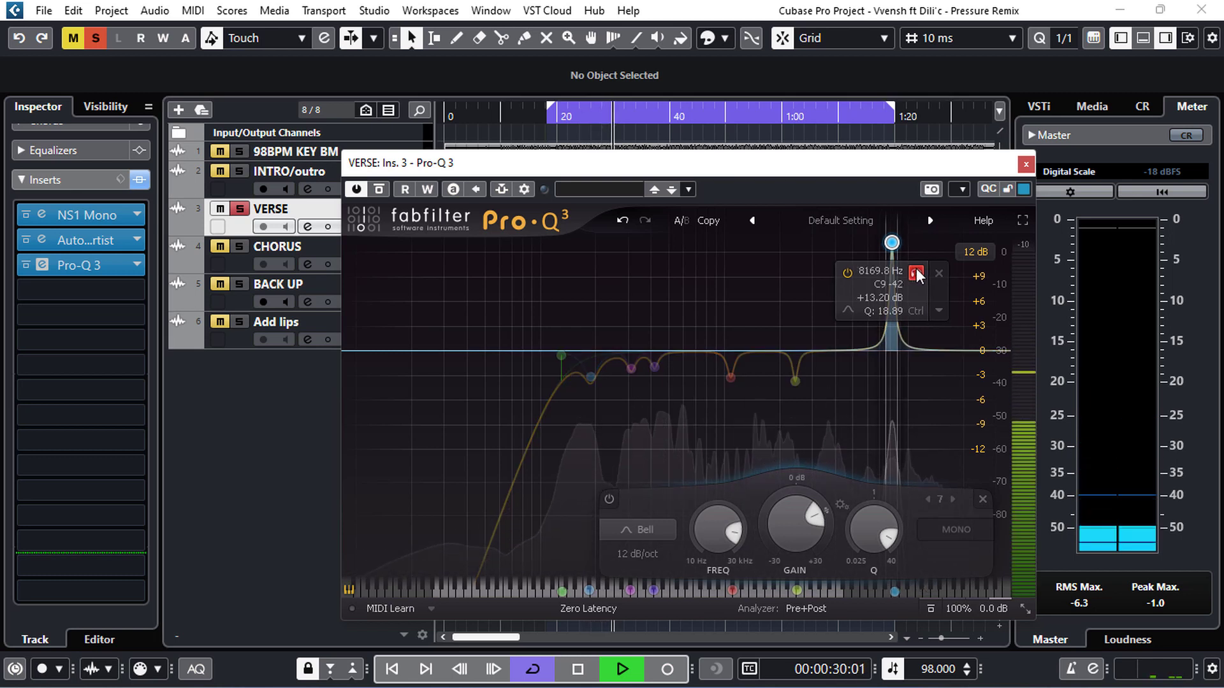
left_click(915, 273)
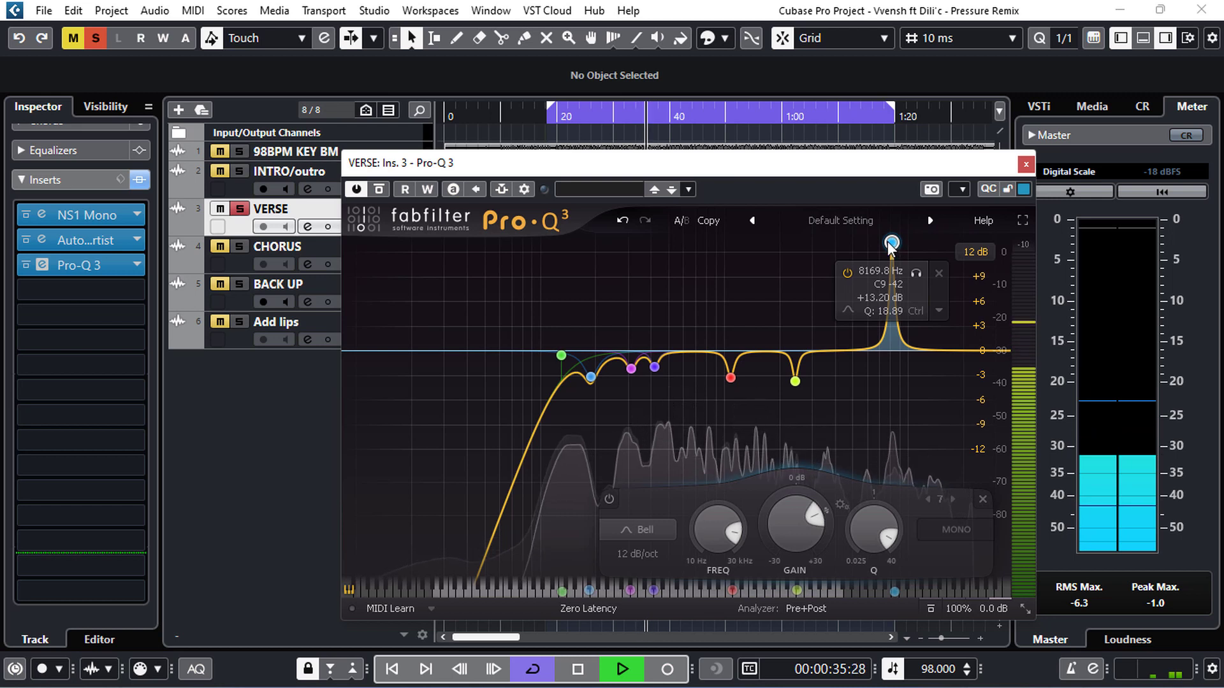
- Move the high bell band to about 7724 Hz, stop playback, and set its gain to a cut of about 3.71 dB
left_click_drag(891, 244, 886, 245)
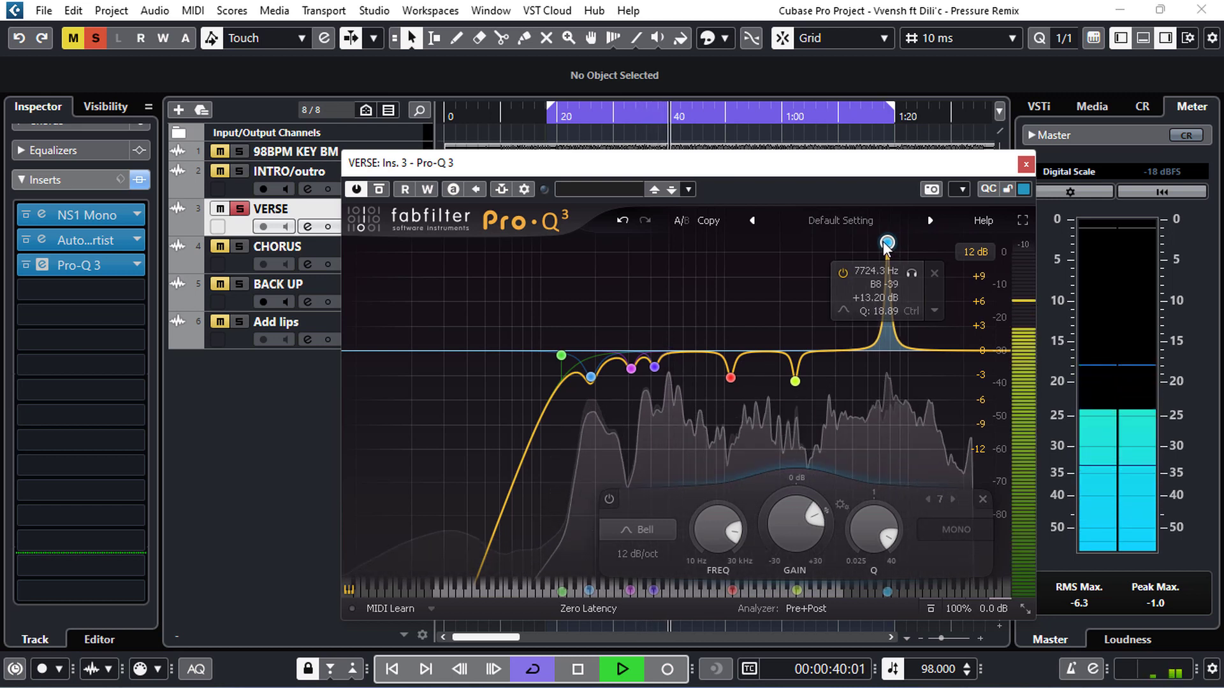
key("space")
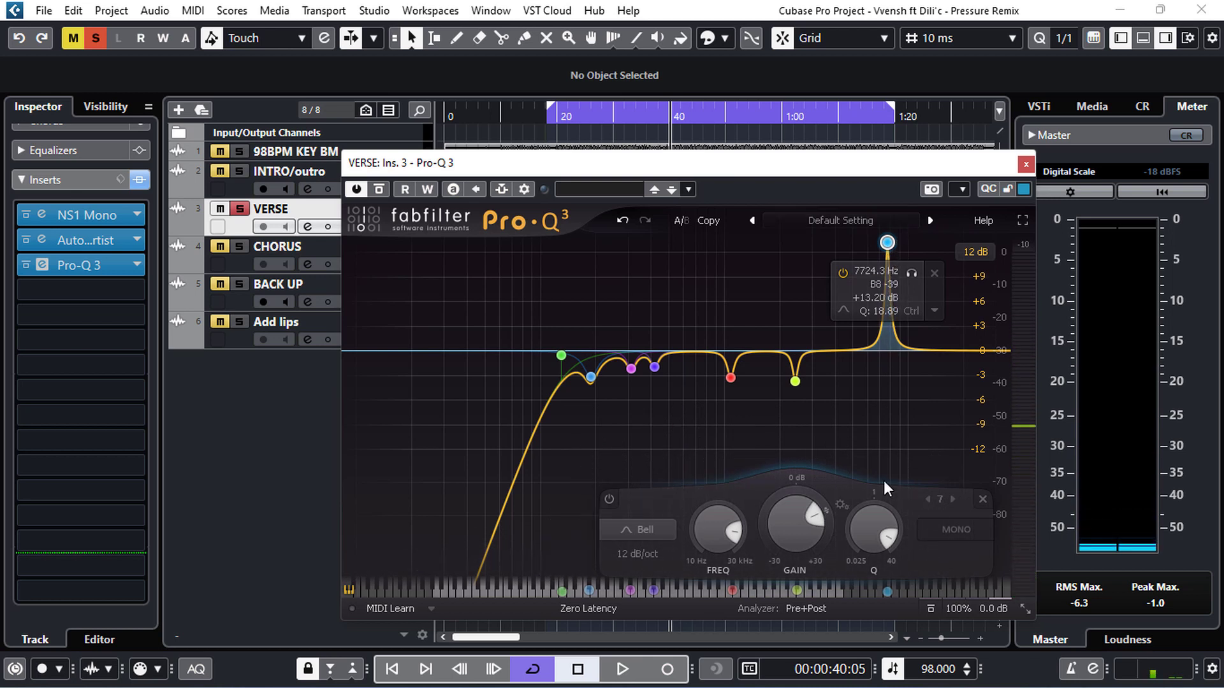
left_click_drag(819, 511, 792, 502)
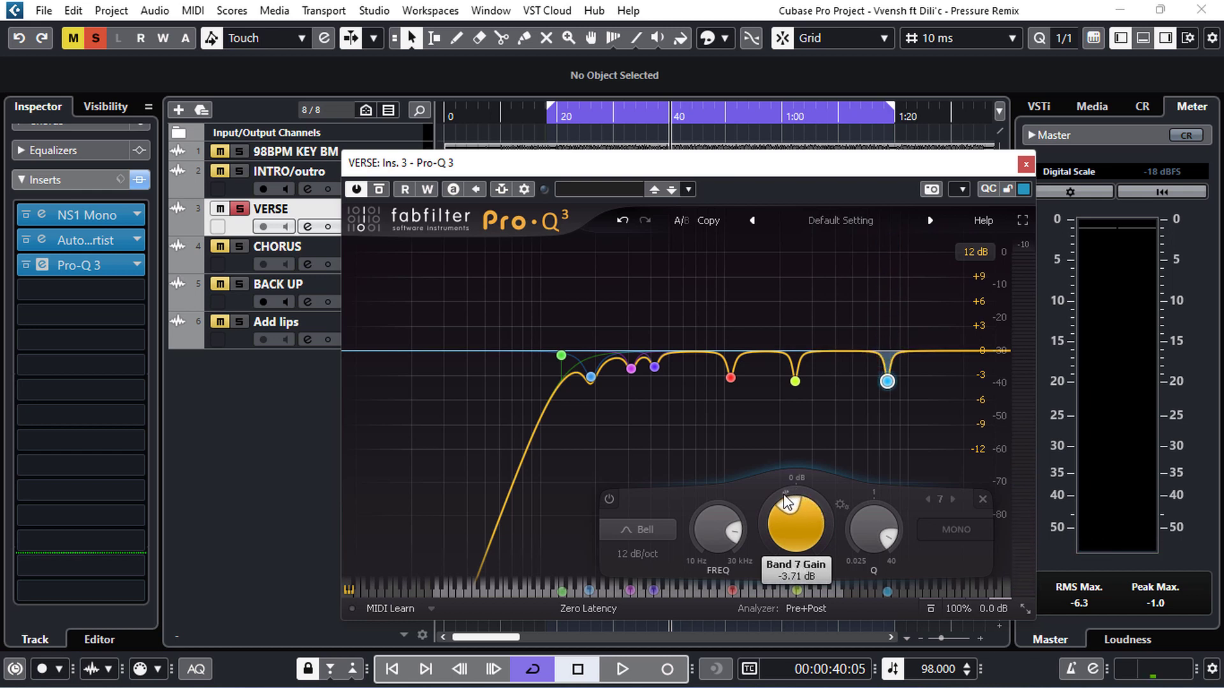
- Play the verse from its start, compare the vocal with the EQ bypassed and active, and close the plug-in window
left_click(554, 111)
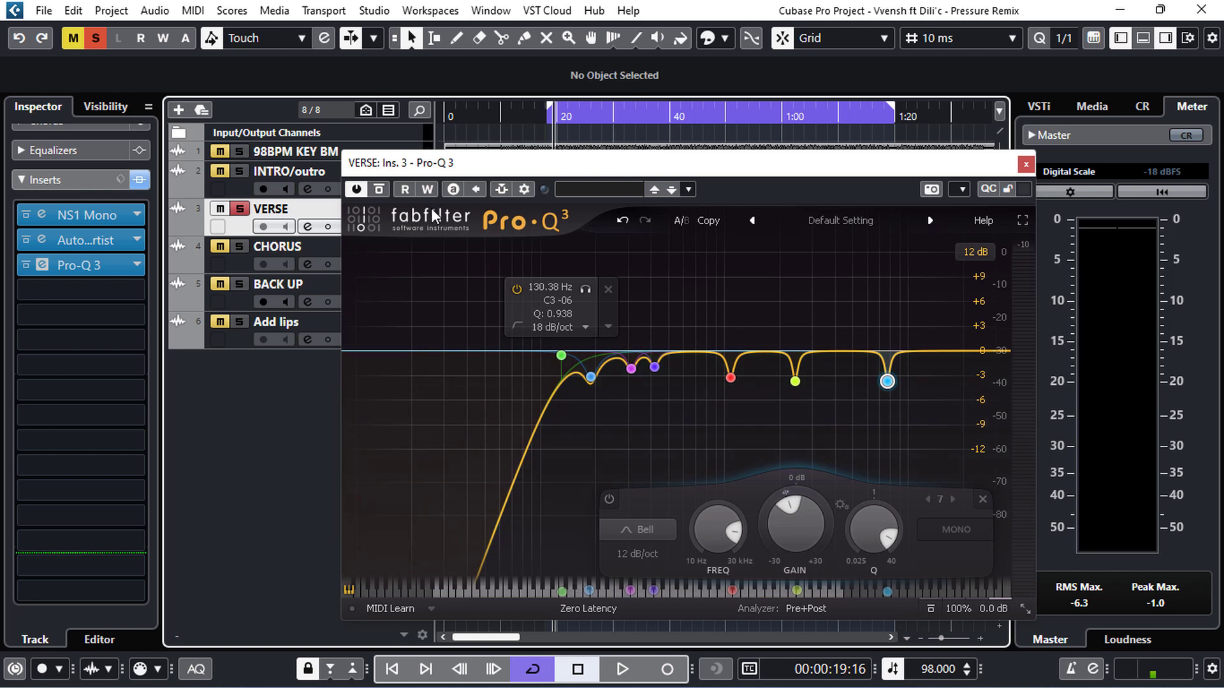
key("space")
left_click(378, 189)
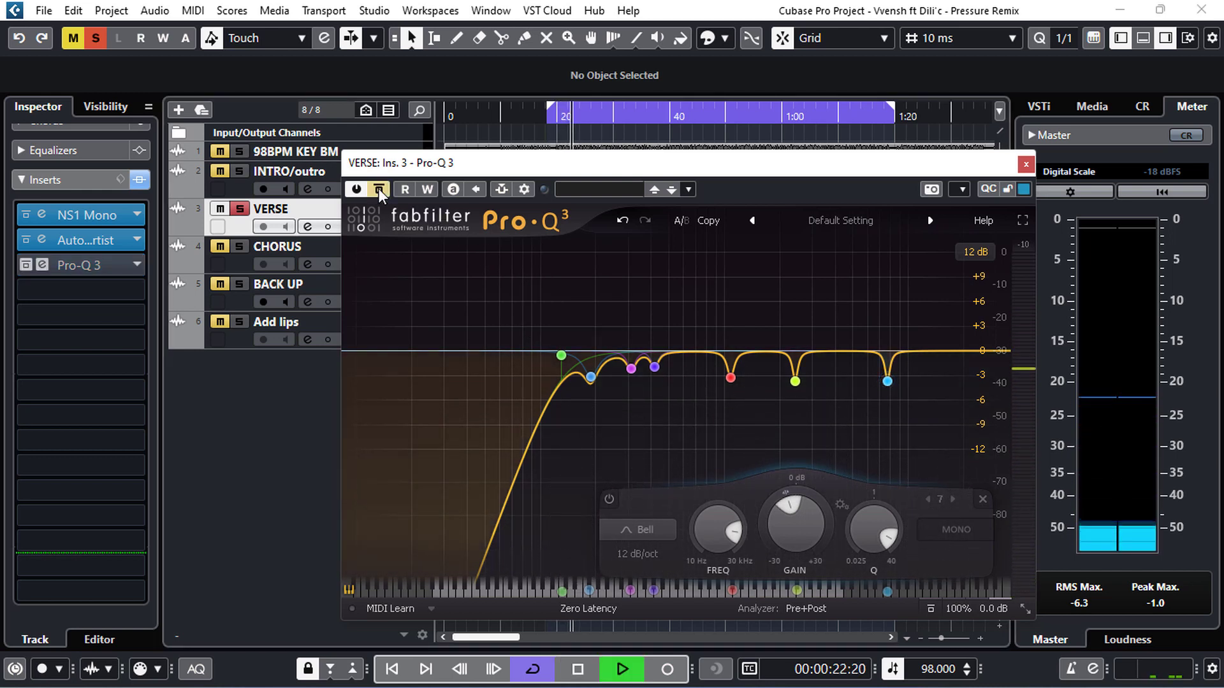
left_click(378, 188)
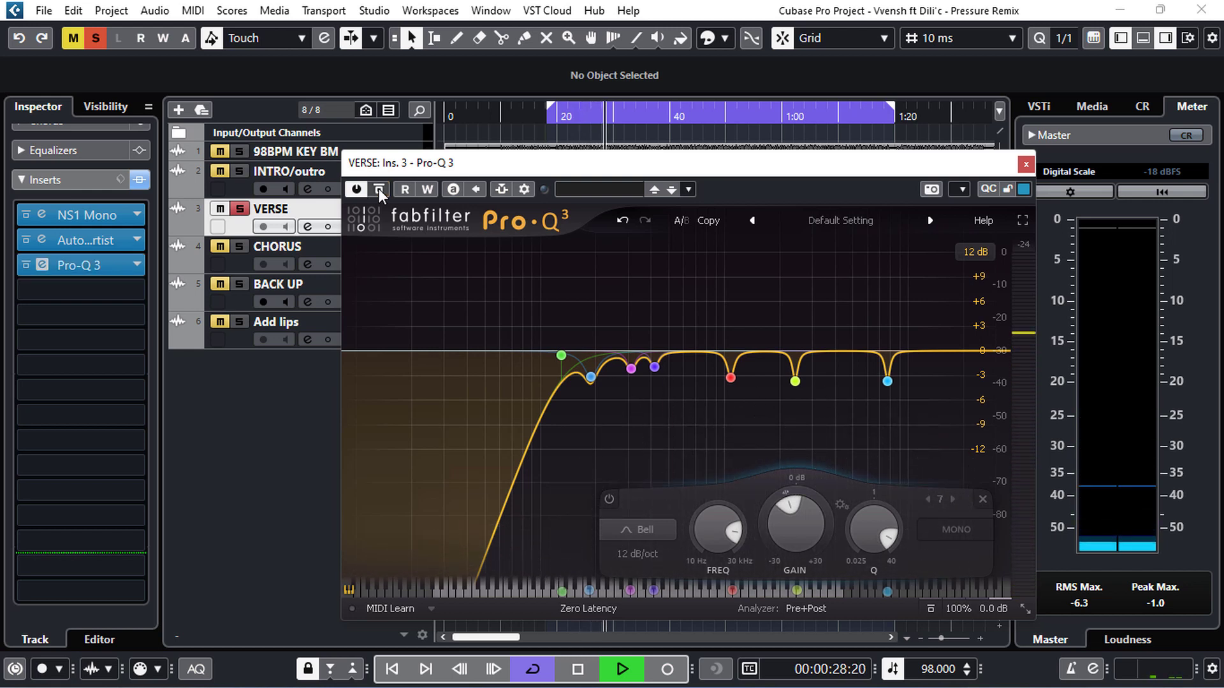
left_click(378, 188)
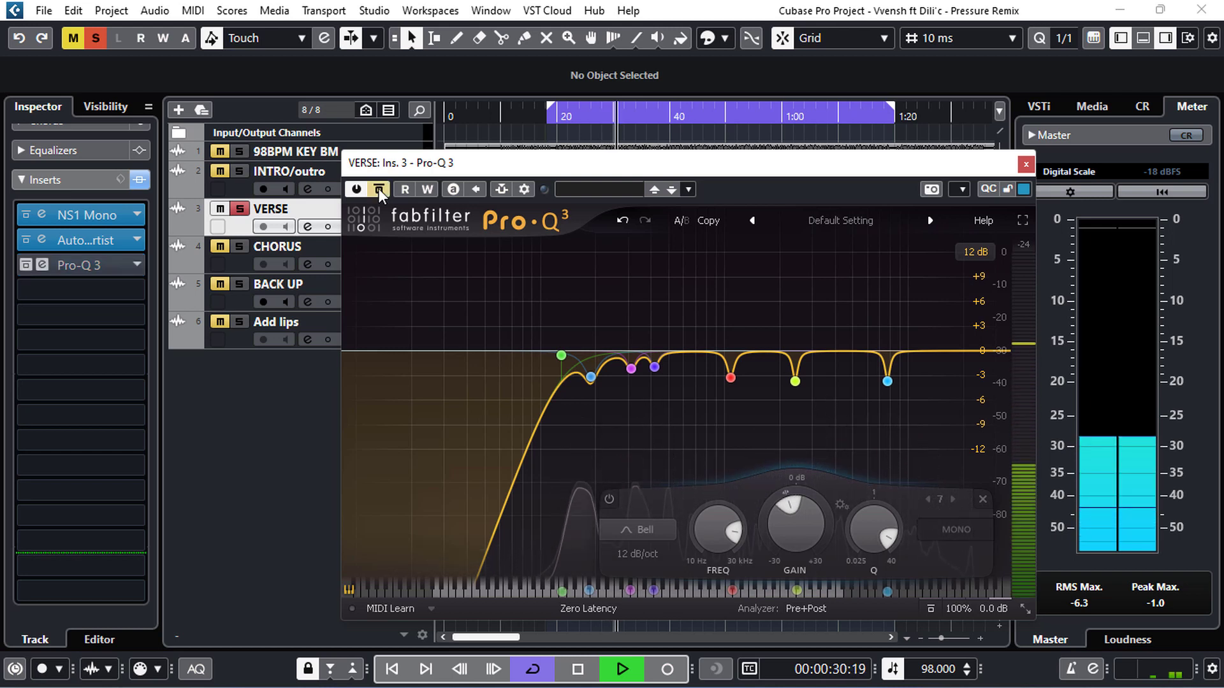
left_click(379, 188)
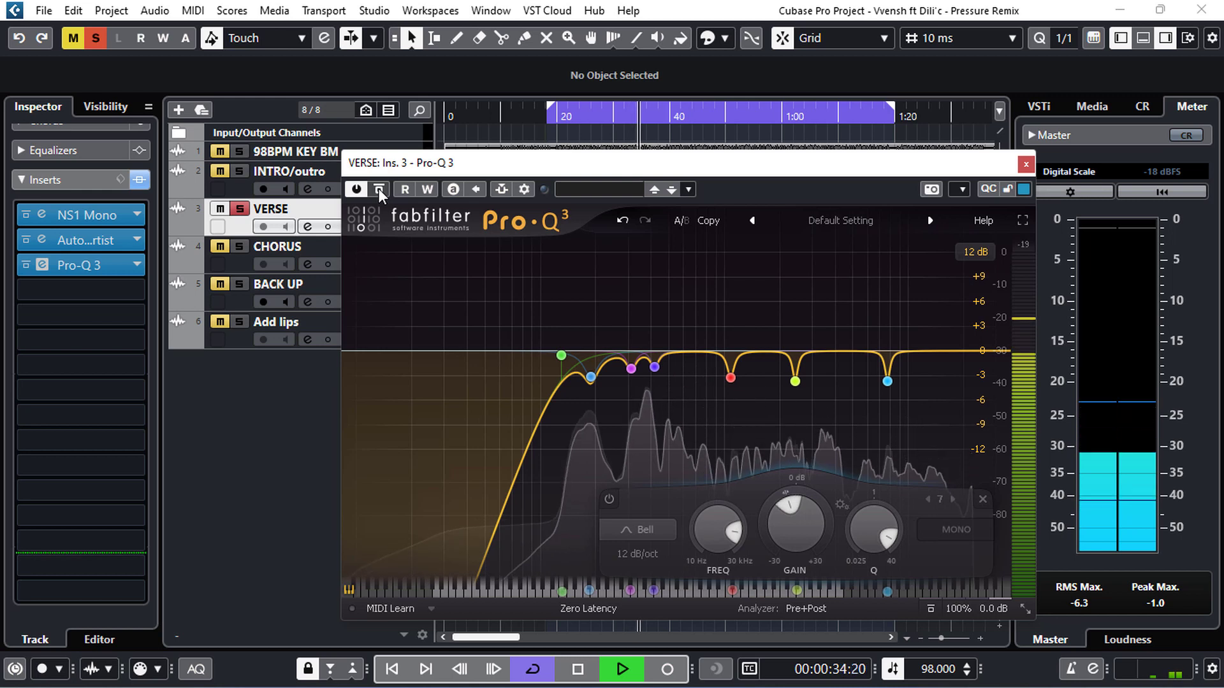
key("space")
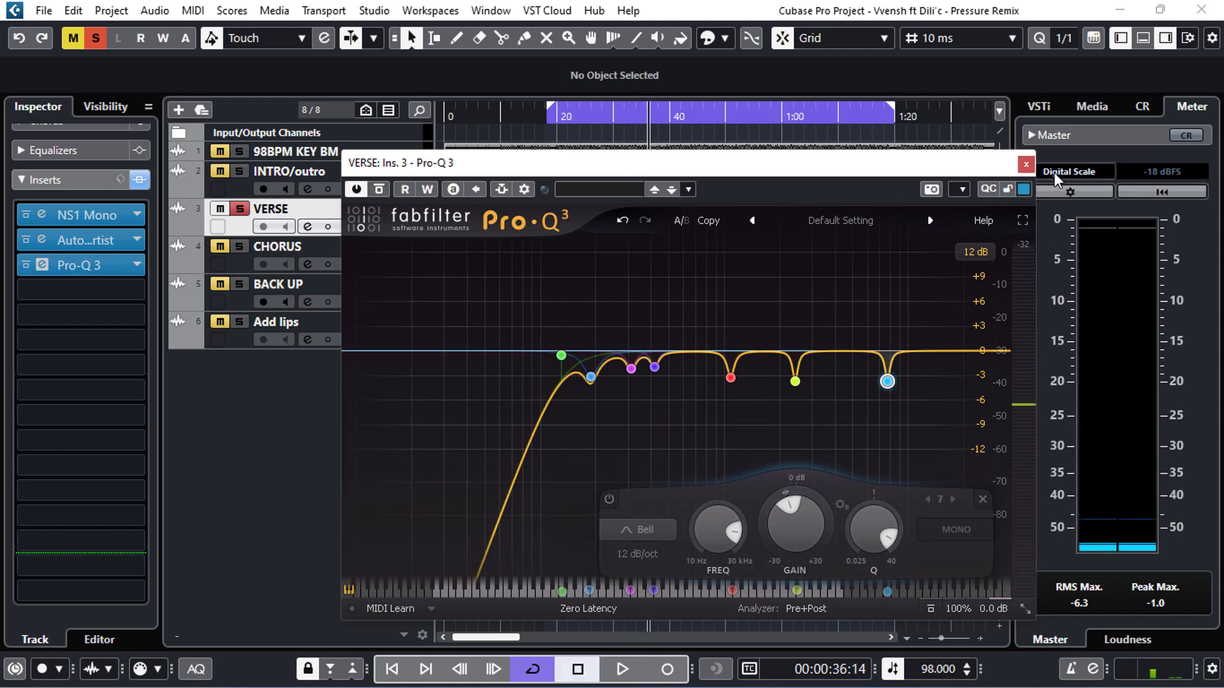
left_click(1029, 165)
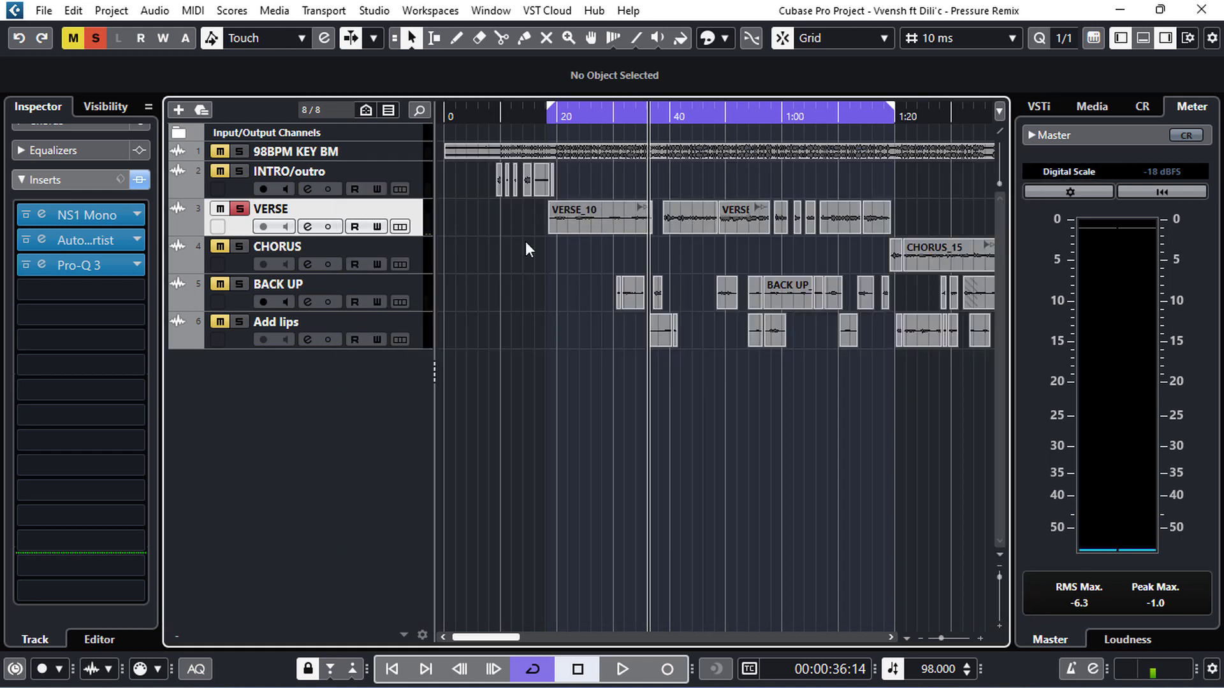
- Reopen Pro-Q 3 on the VERSE track, add a high shelf at about 25641 Hz boosted about 2.07 dB, and play the early verse
left_click(41, 264)
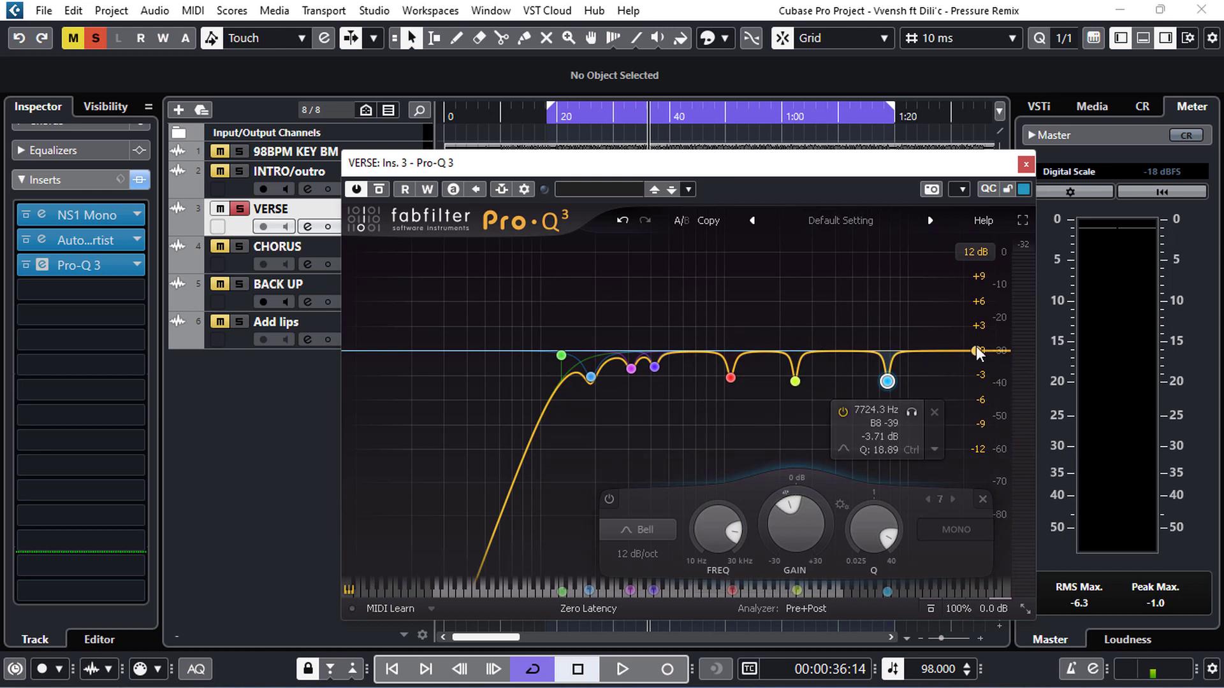
mouse_move(966, 346)
left_mouse_down()
mouse_move(977, 319)
mouse_move(983, 329)
left_mouse_up()
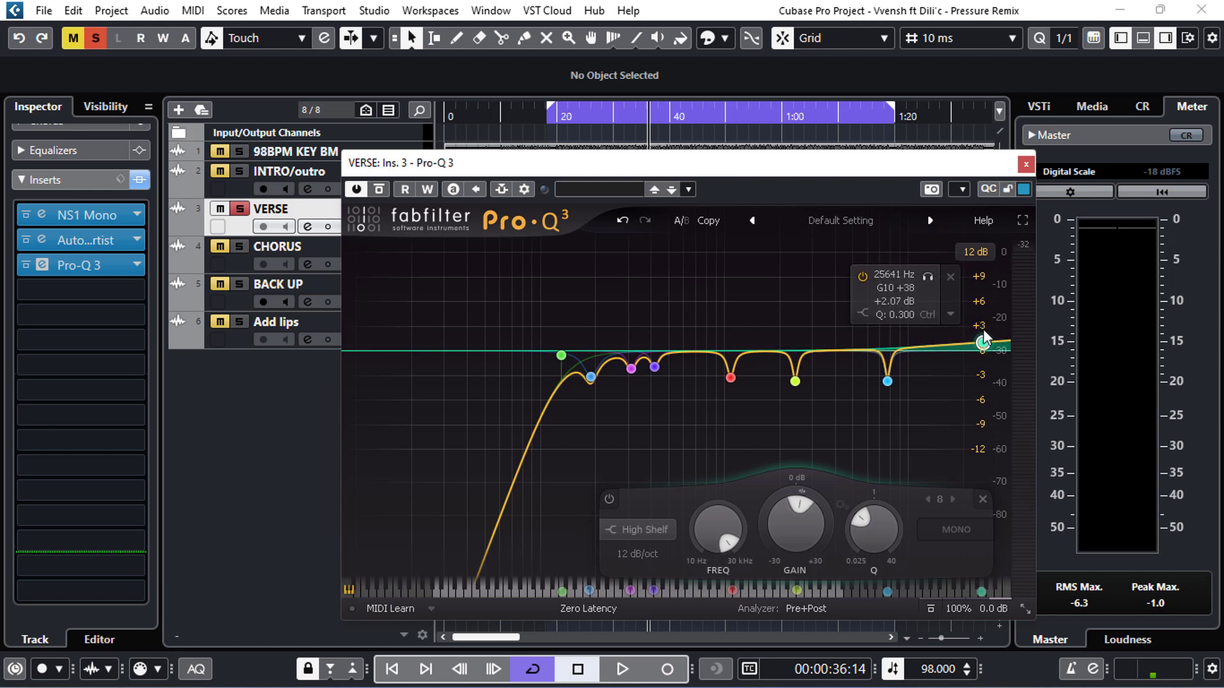
left_click(580, 113)
key("space")
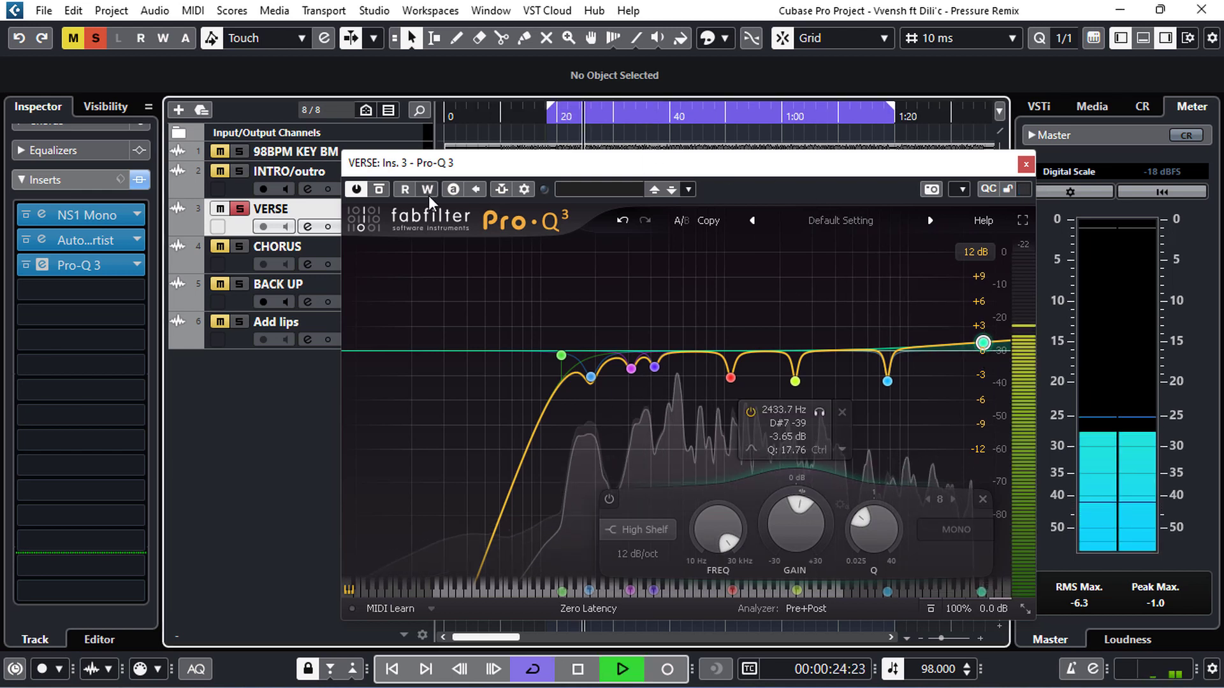
- Compare the soloed verse vocal with Pro-Q 3 bypassed and active, stop playback, and close the plug-in window
left_click(384, 185)
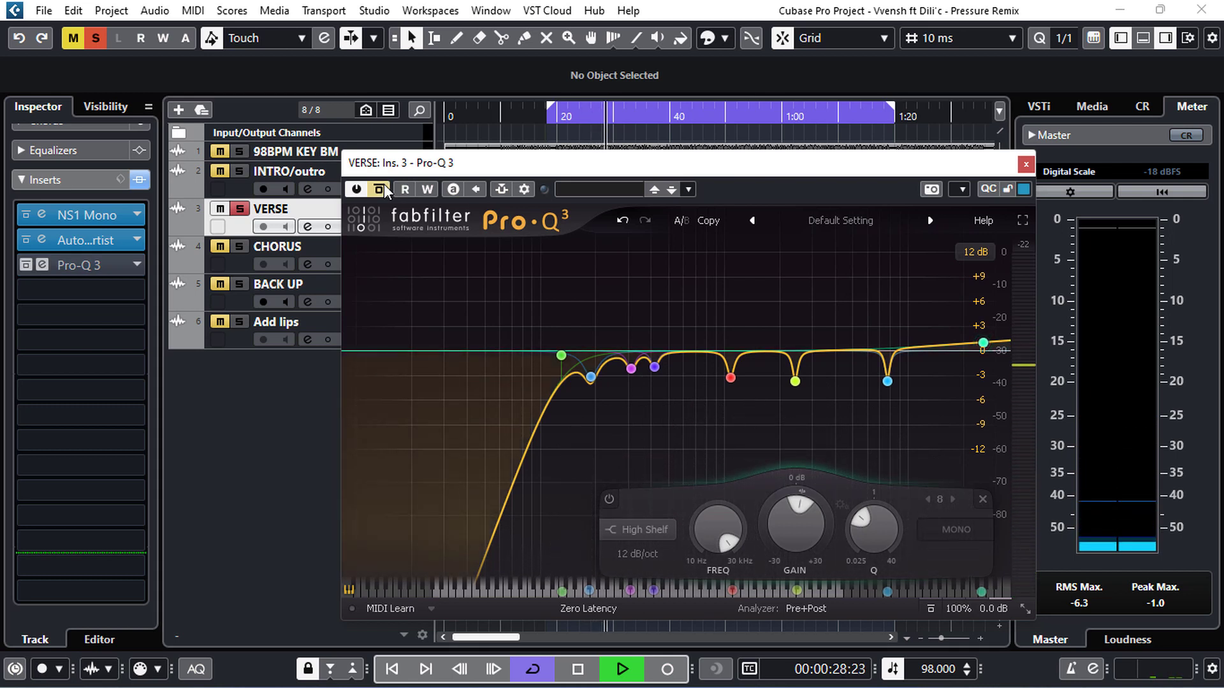
left_click(383, 185)
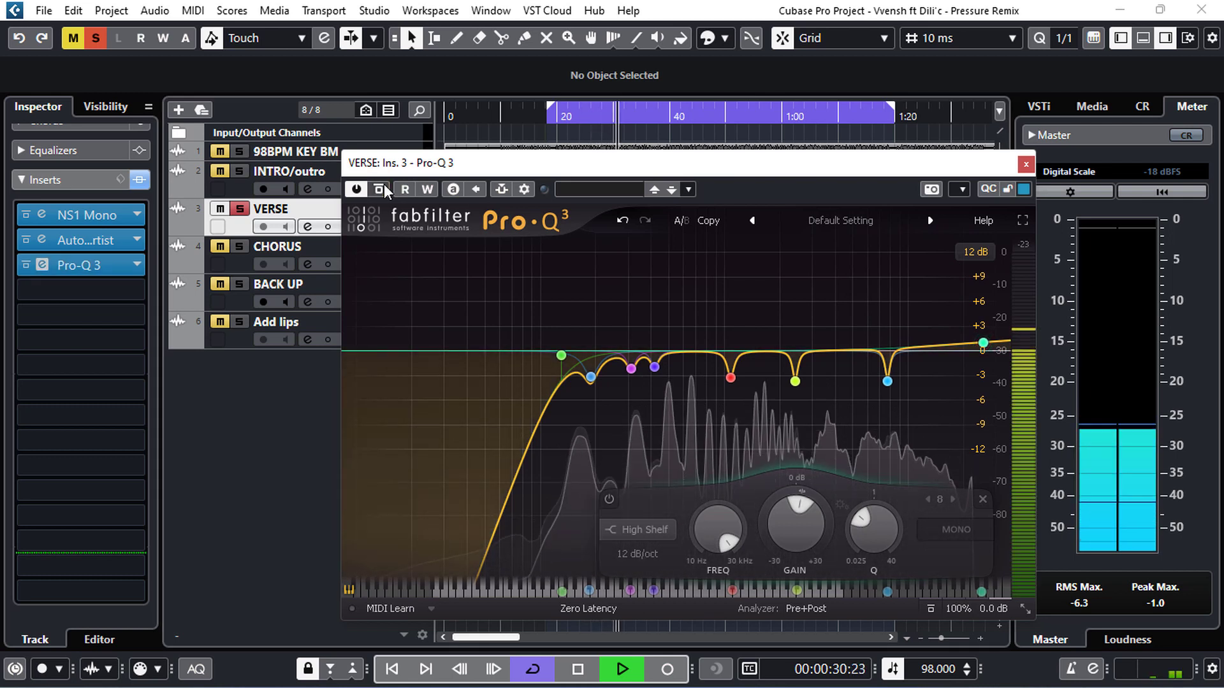
key("space")
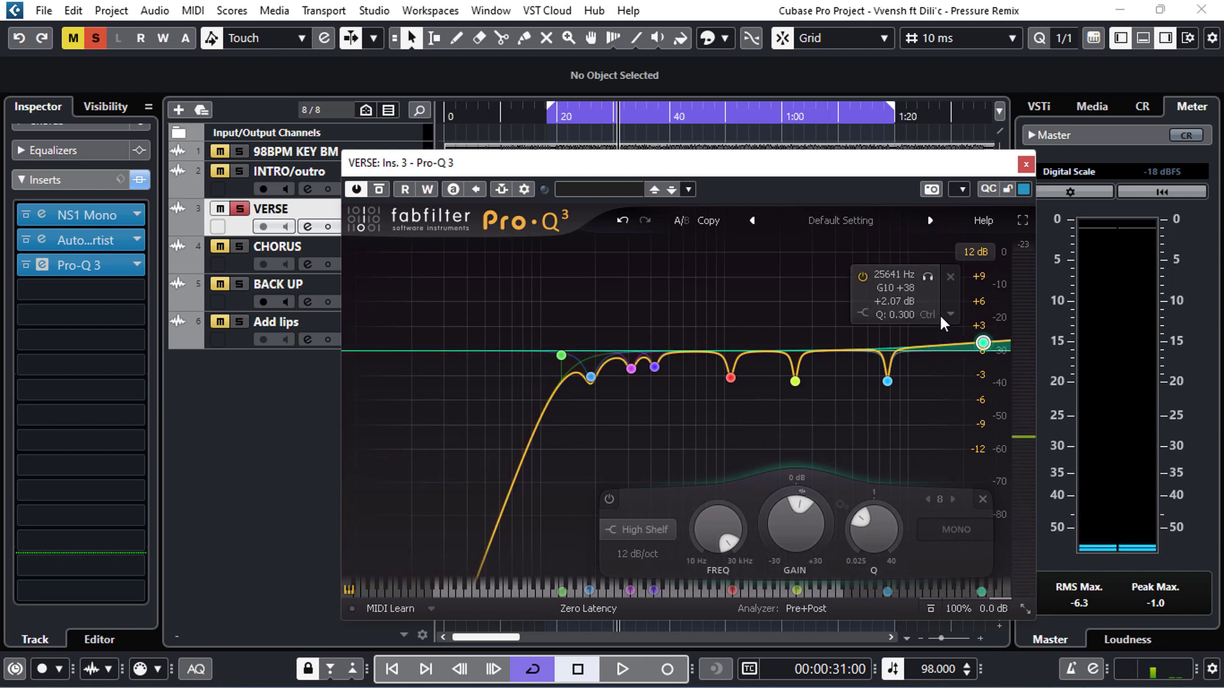
left_click(935, 278)
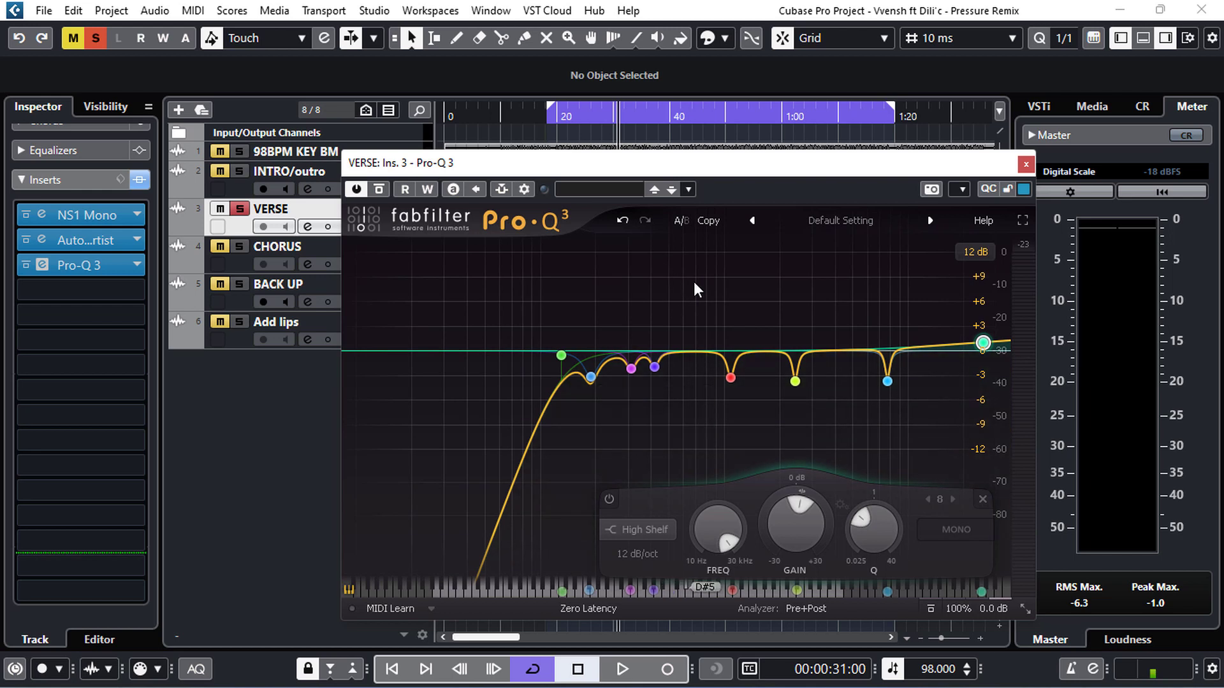
left_click(1020, 167)
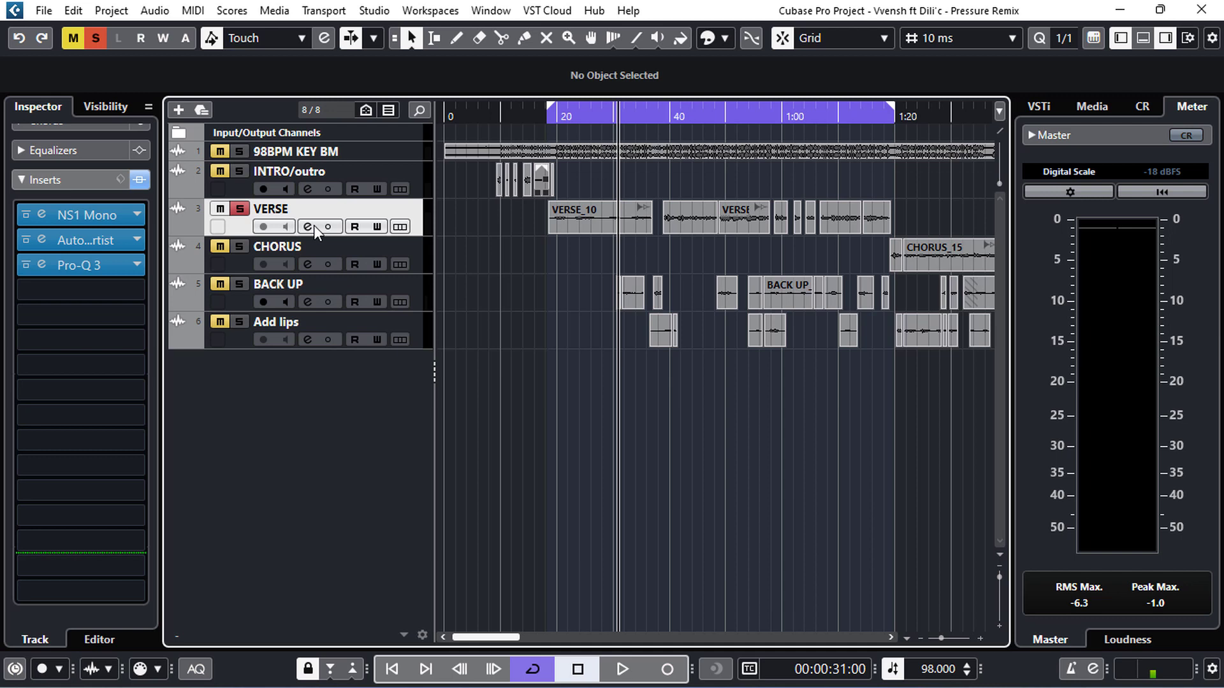
- Turn off the VERSE track's solo and play the early verse with the full mix
left_click(238, 213)
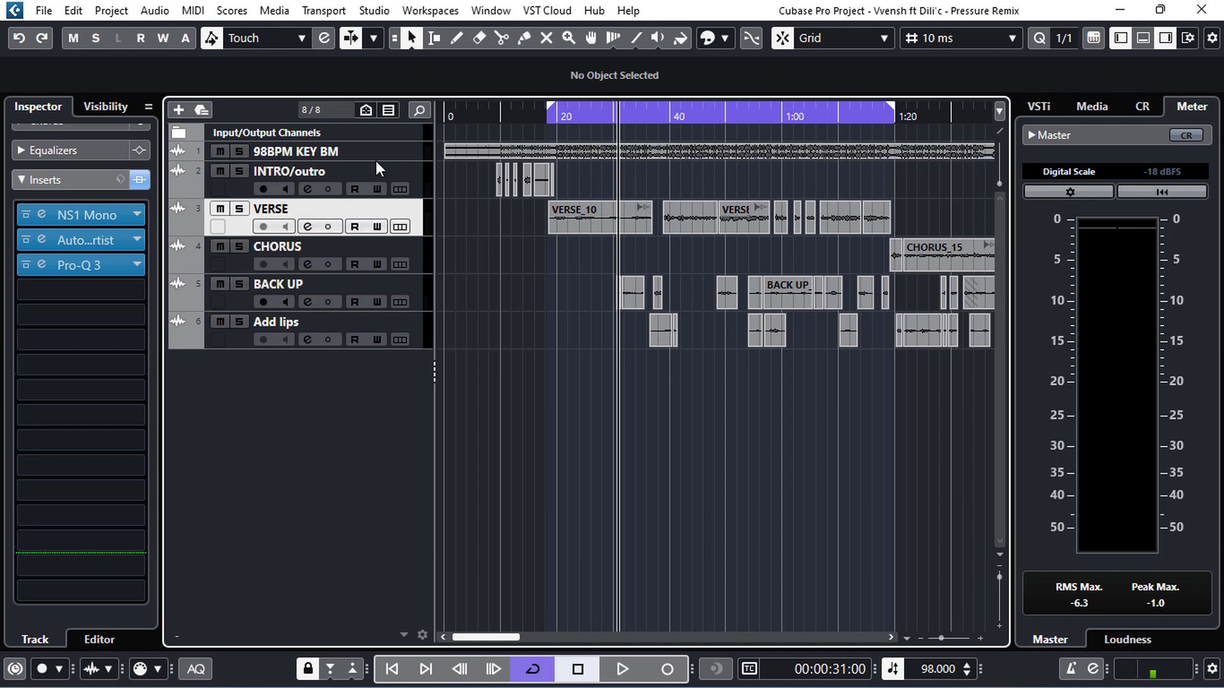
left_click(559, 115)
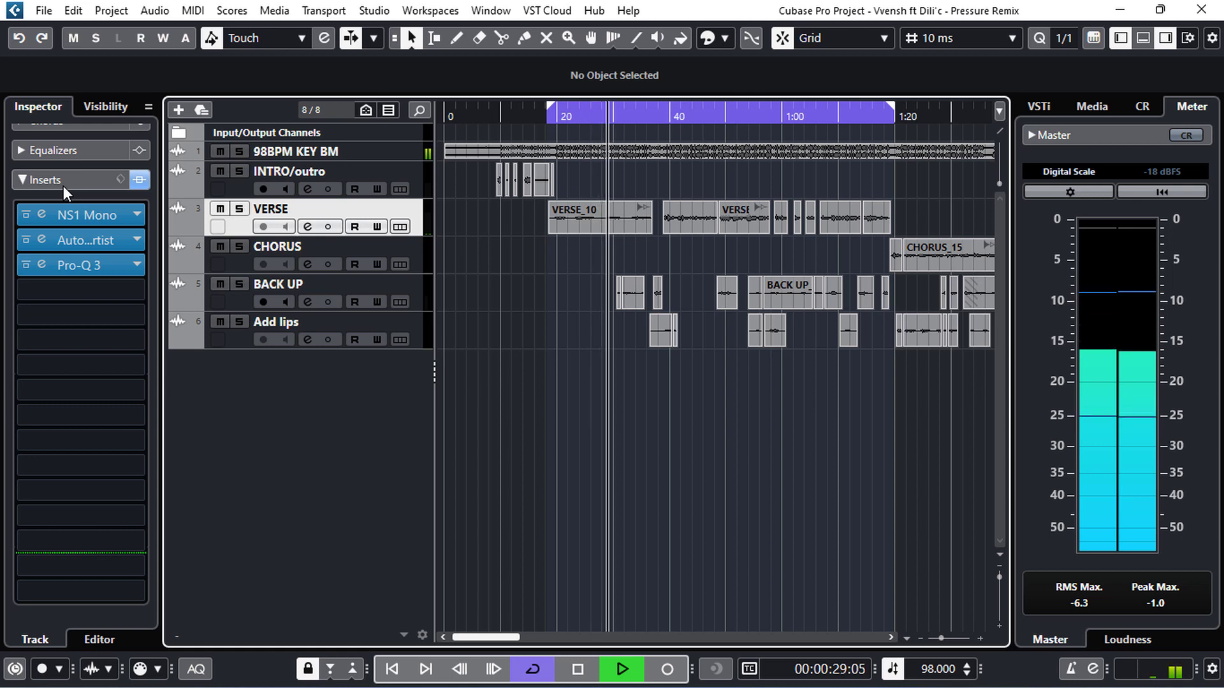
key("space")
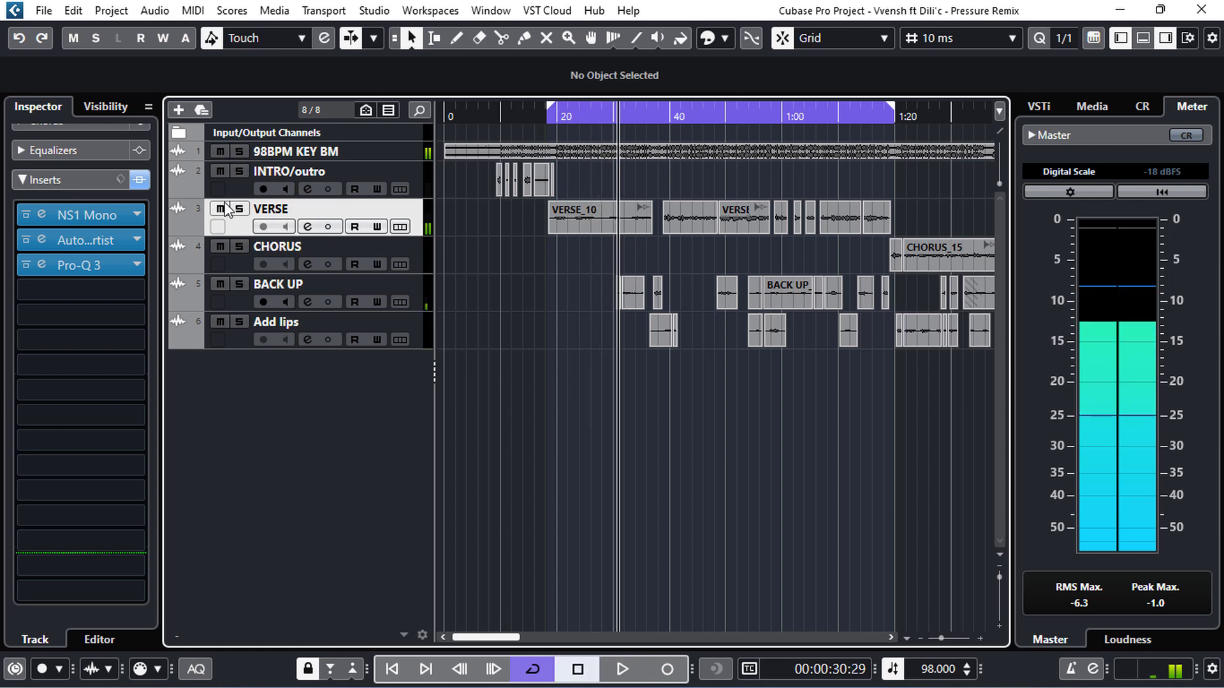
- Return to the verse's start and compare the full mix with all VERSE inserts bypassed and active, stopping playback at the end
left_click(550, 123)
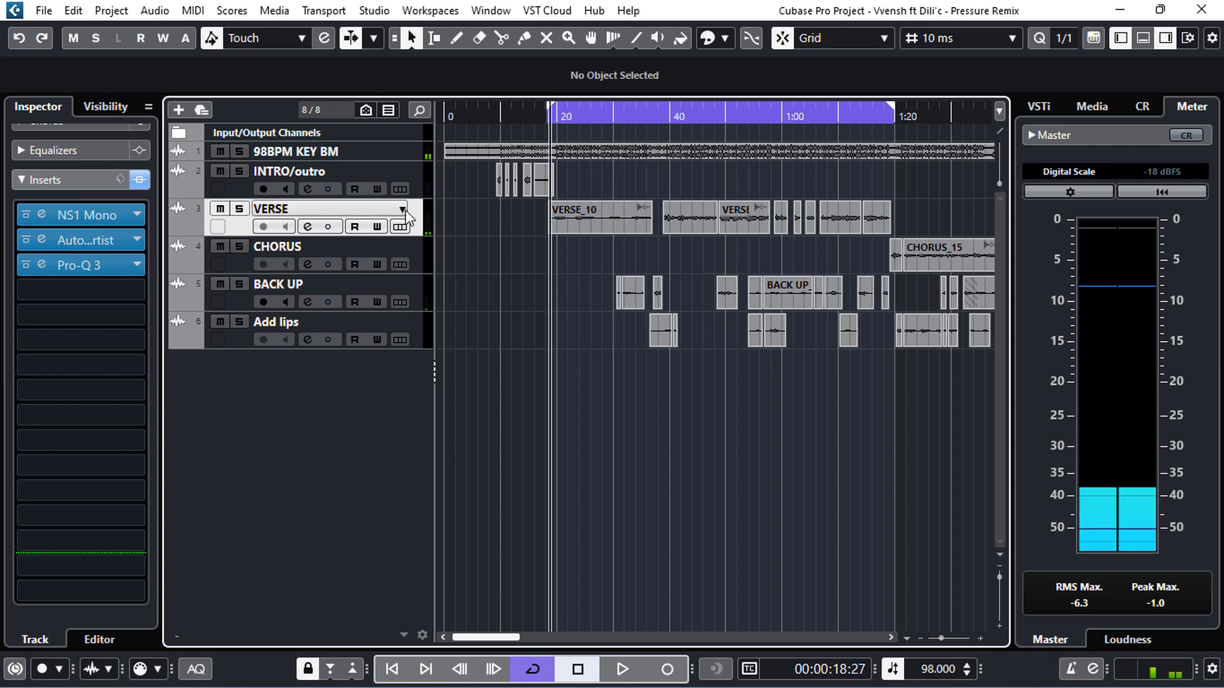
left_click(141, 180)
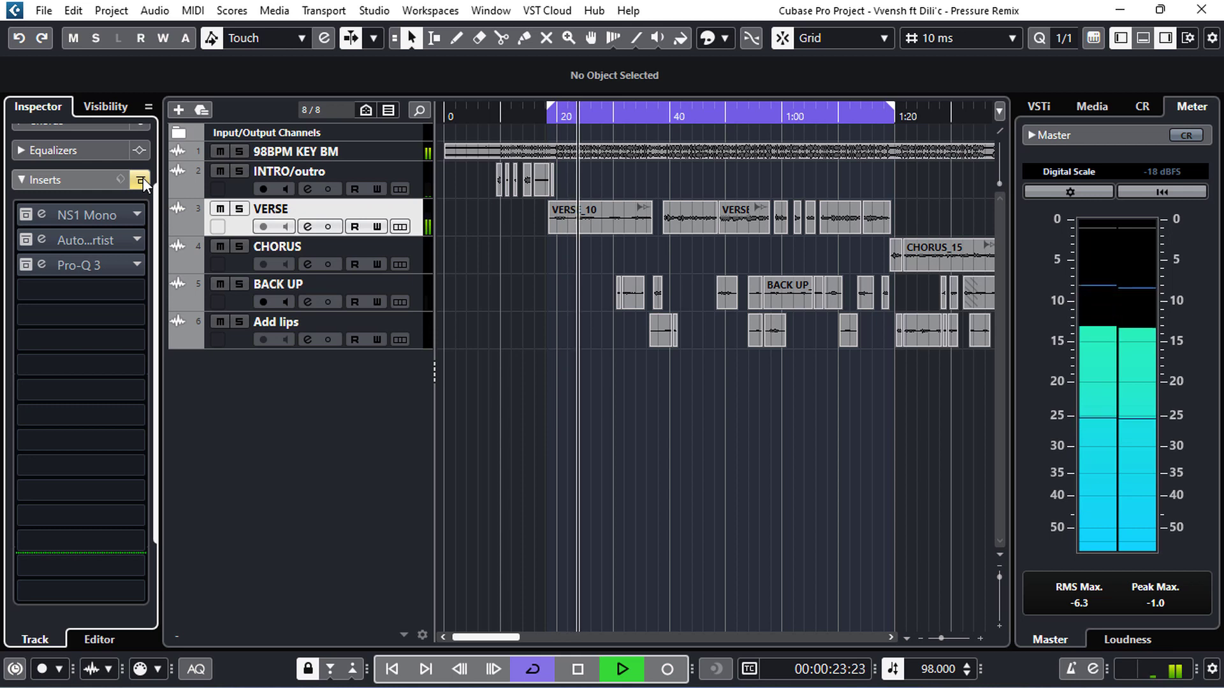
left_click(143, 179)
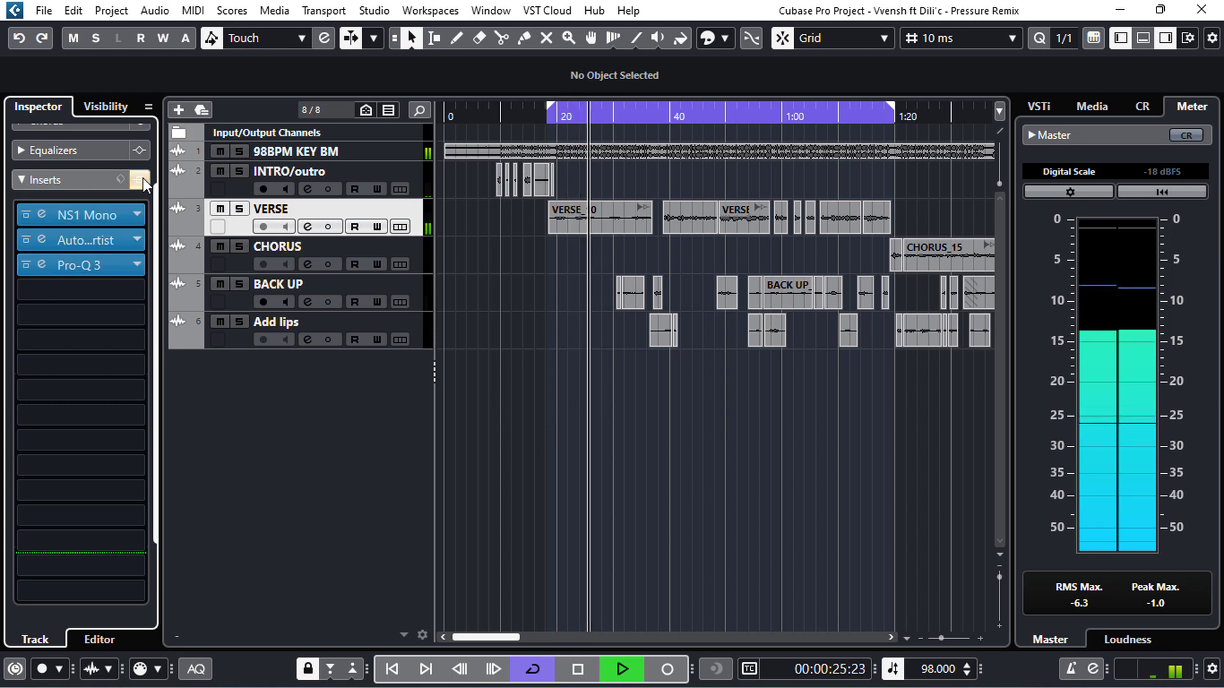
key("space")
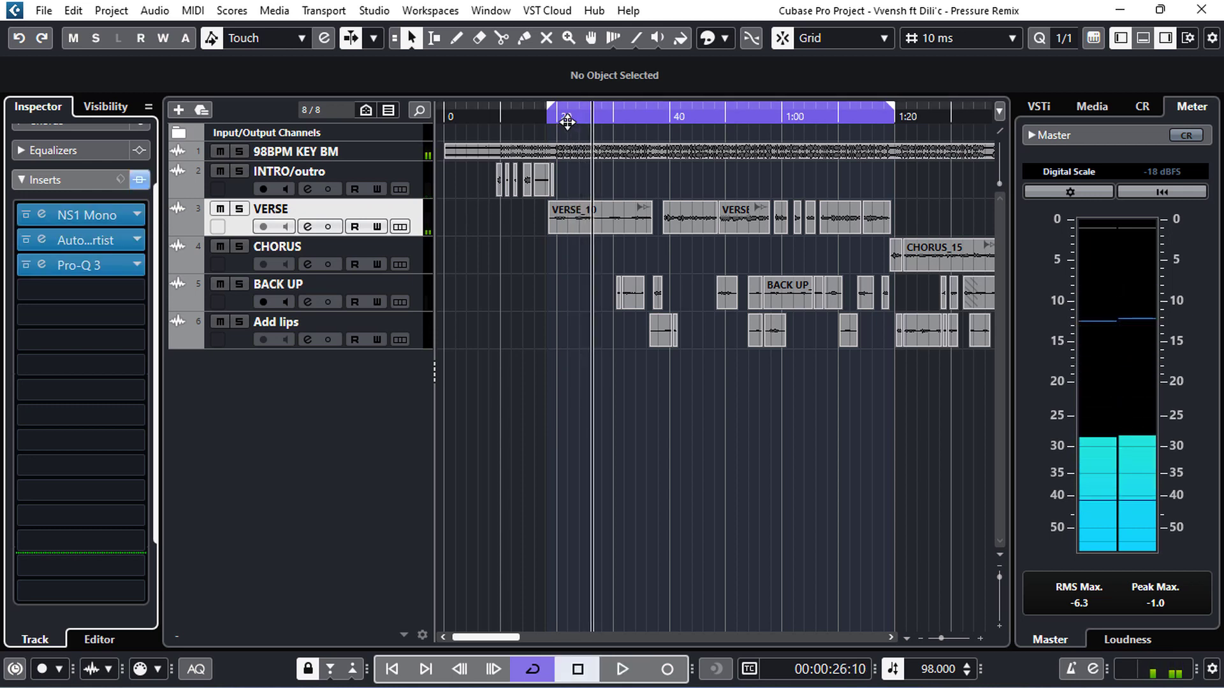
- Replay the verse from its start, repeat the VERSE insert bypass comparison over a longer passage, and stop with the inserts active
left_click(554, 118)
key("space")
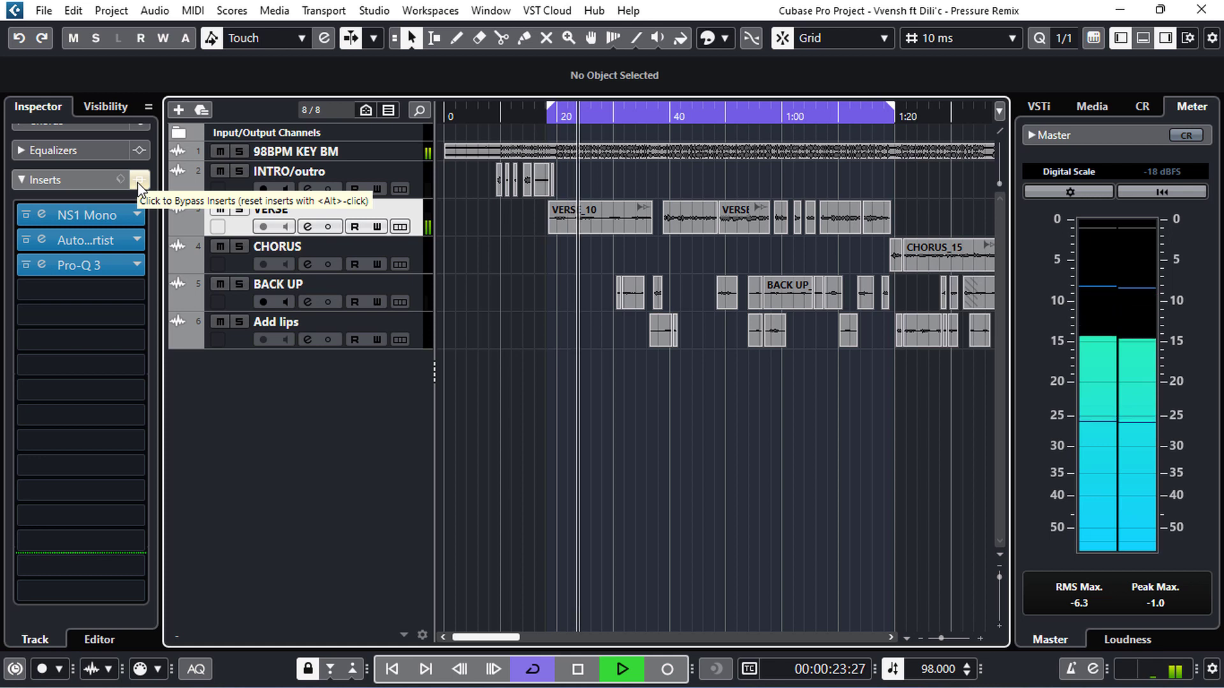
left_click(139, 181)
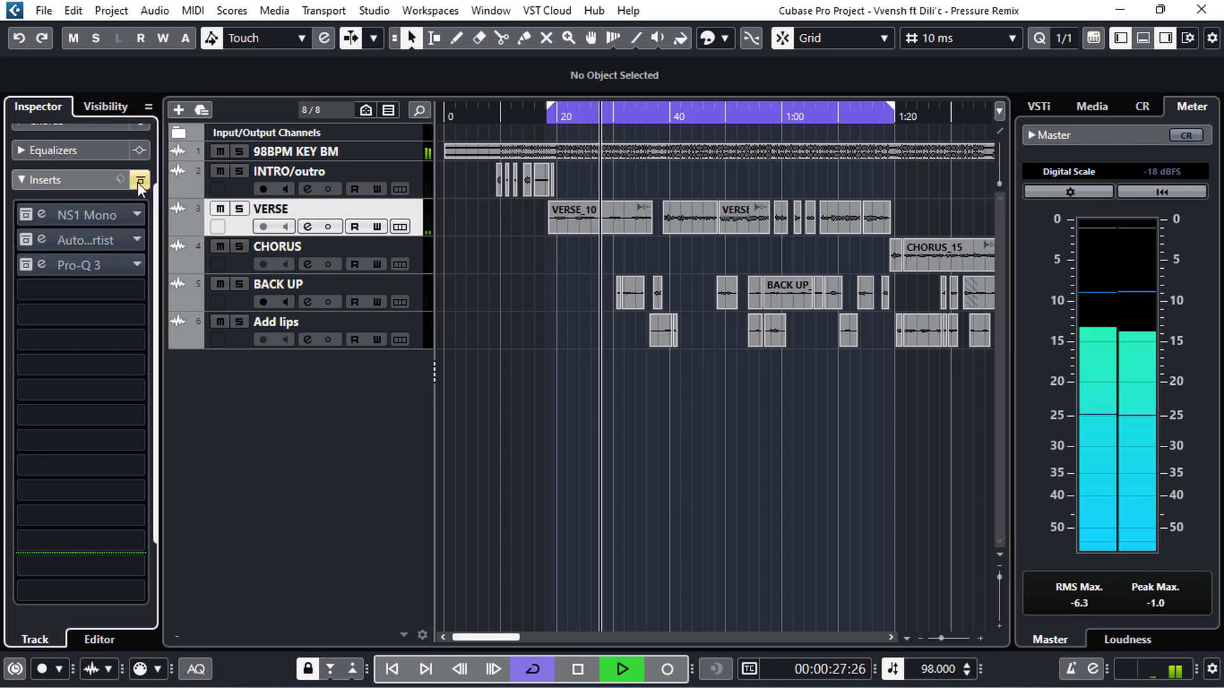
left_click(137, 182)
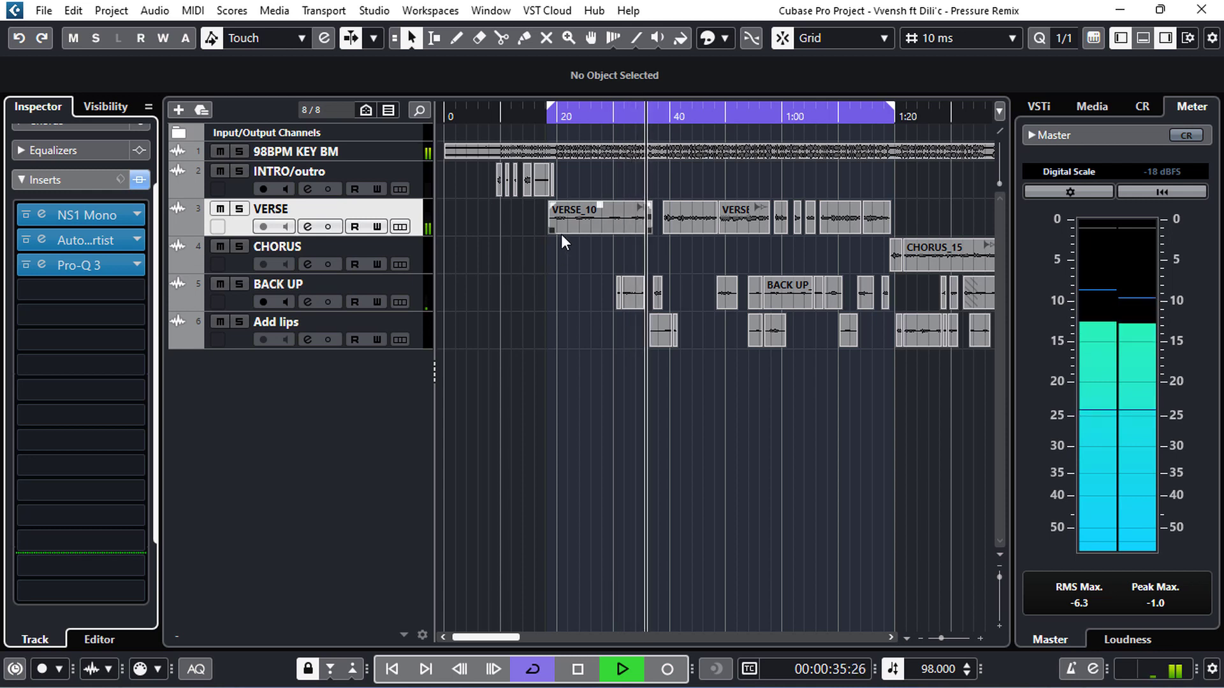
key("space")
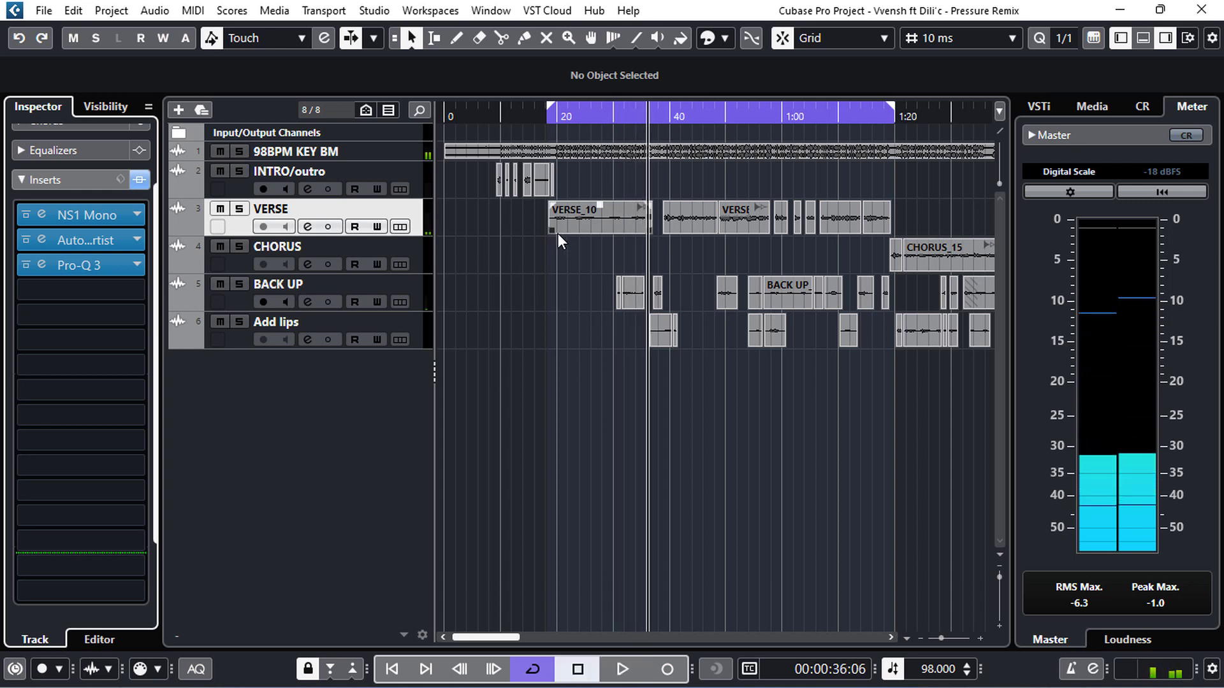